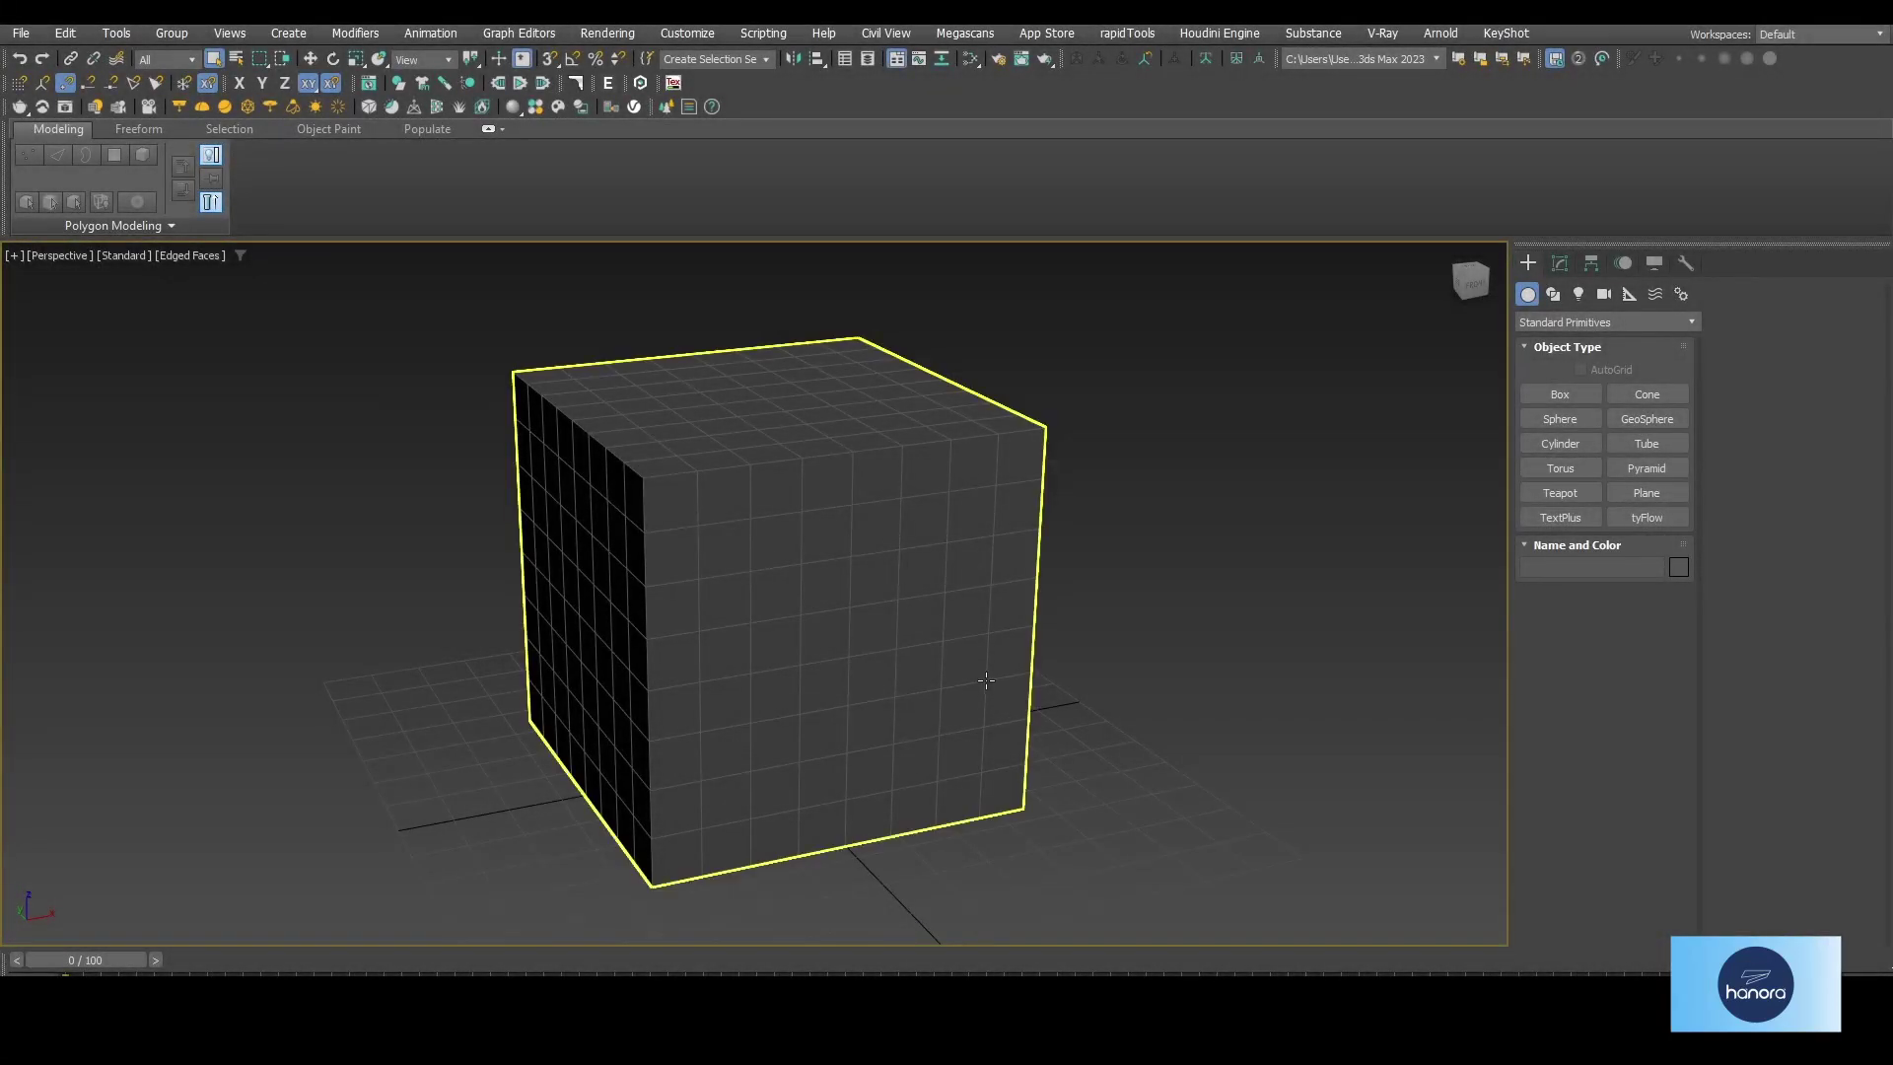
- Select the grid-subdivided Box001 in the viewport for polygon editing
left_click(987, 681)
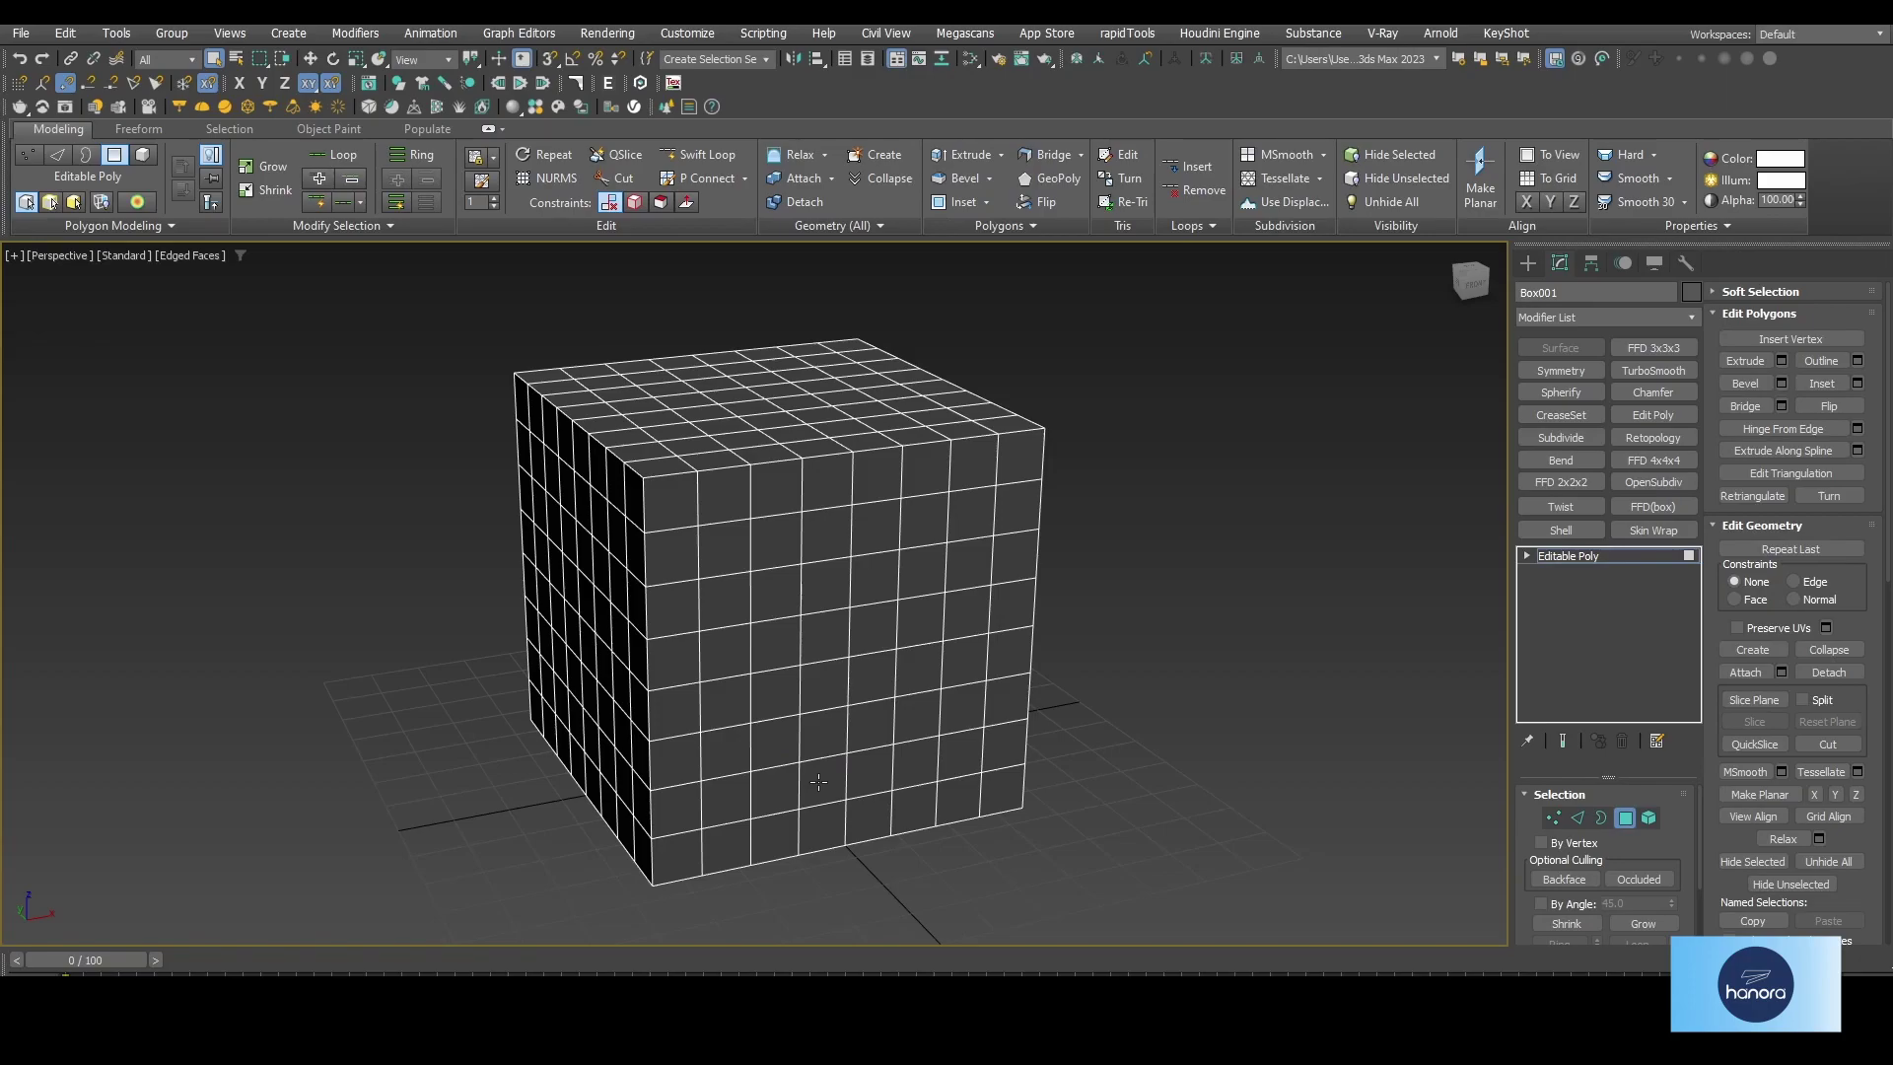
- Trace a point-to-point face path up the front face, rerouting it left, then on toward the top face
left_click_drag(818, 782, 951, 483, "shift")
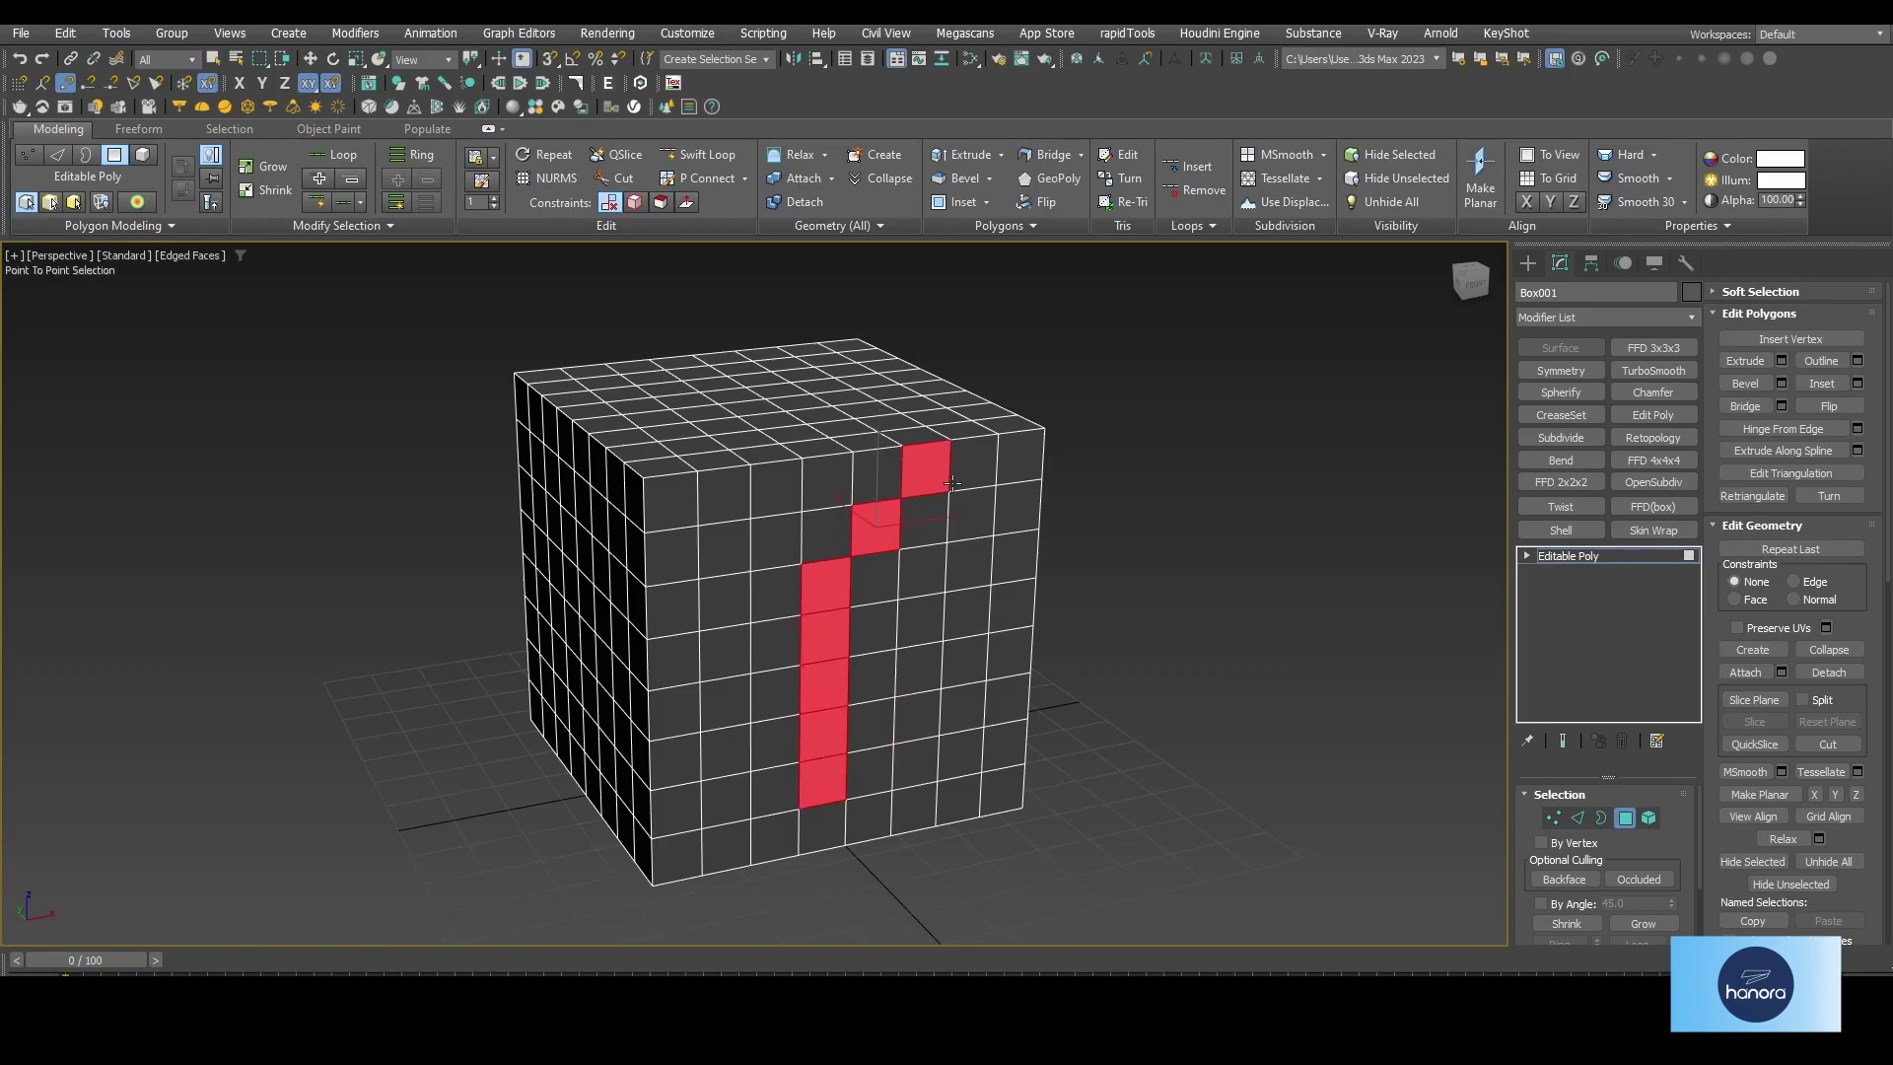
mouse_move(952, 483)
left_mouse_down("shift")
mouse_move(596, 606)
mouse_move(669, 507)
left_mouse_up("shift")
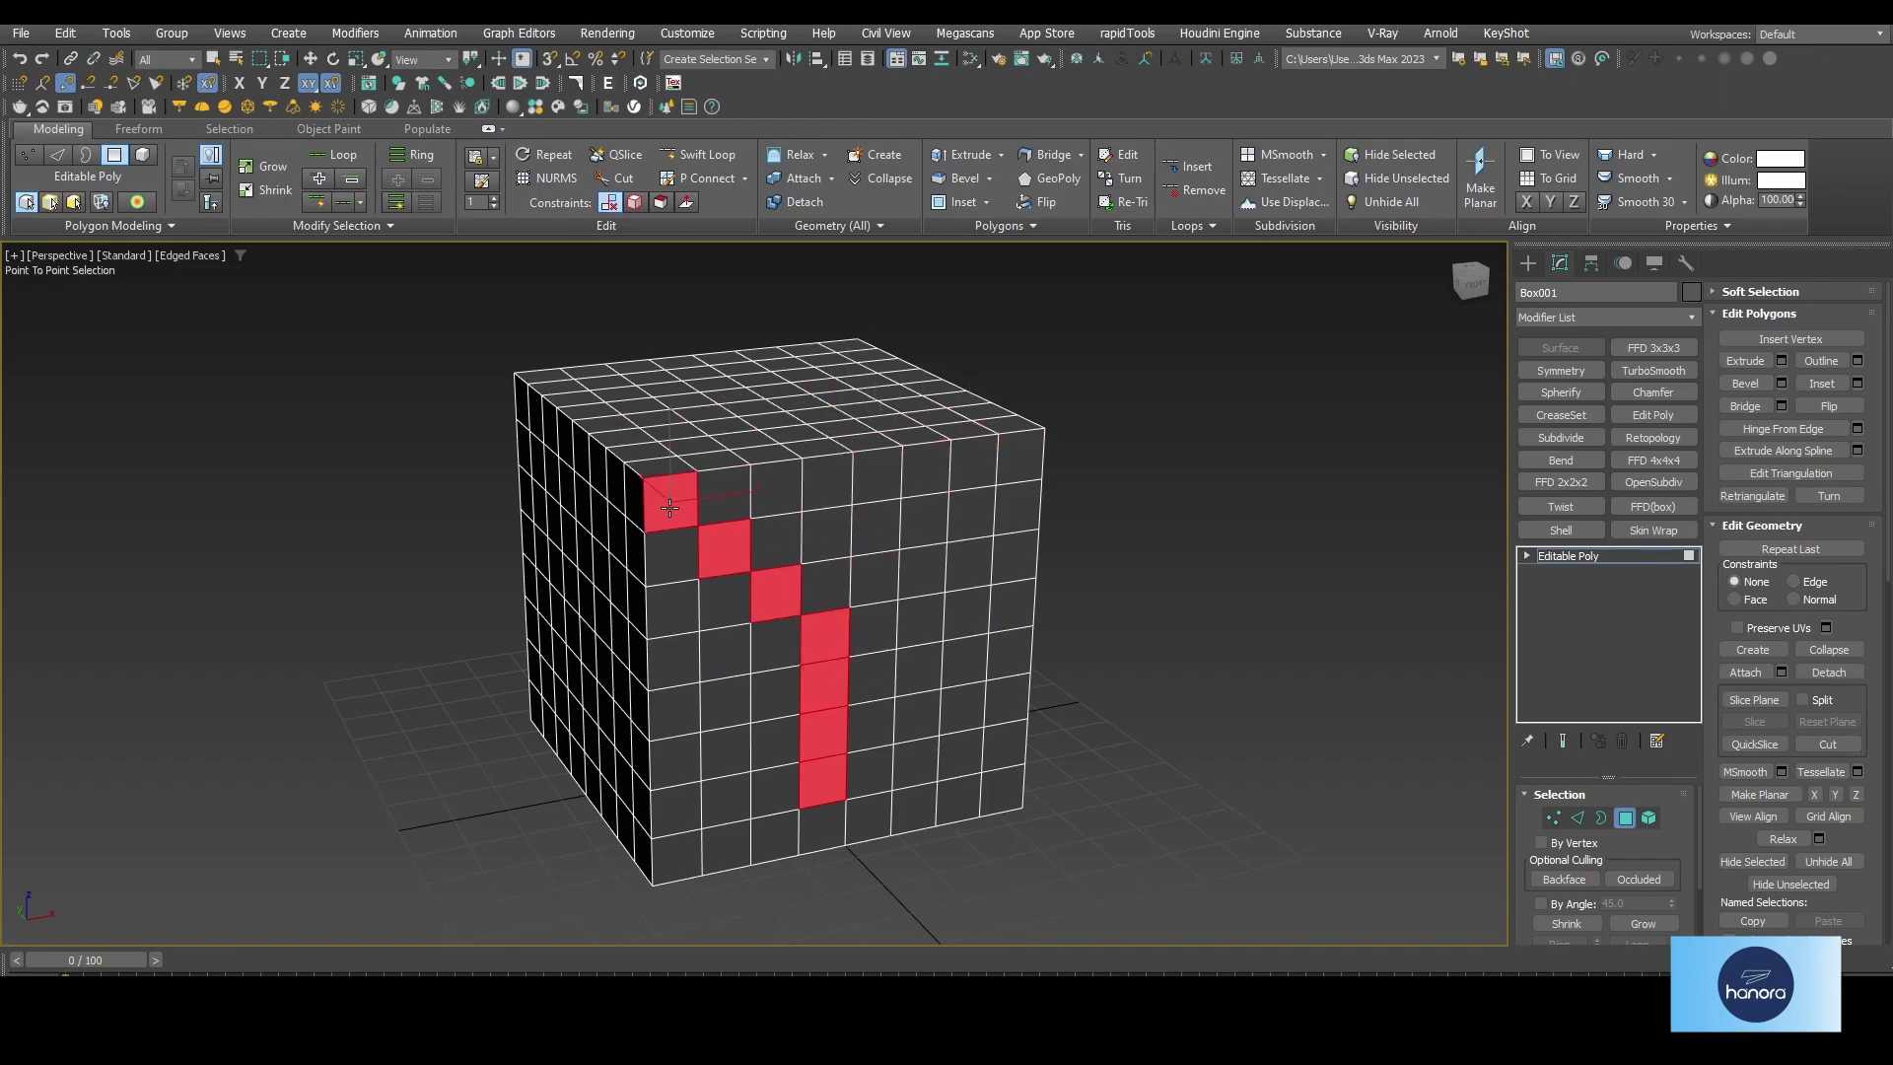
left_click(669, 506, "shift")
left_click(963, 746, "shift")
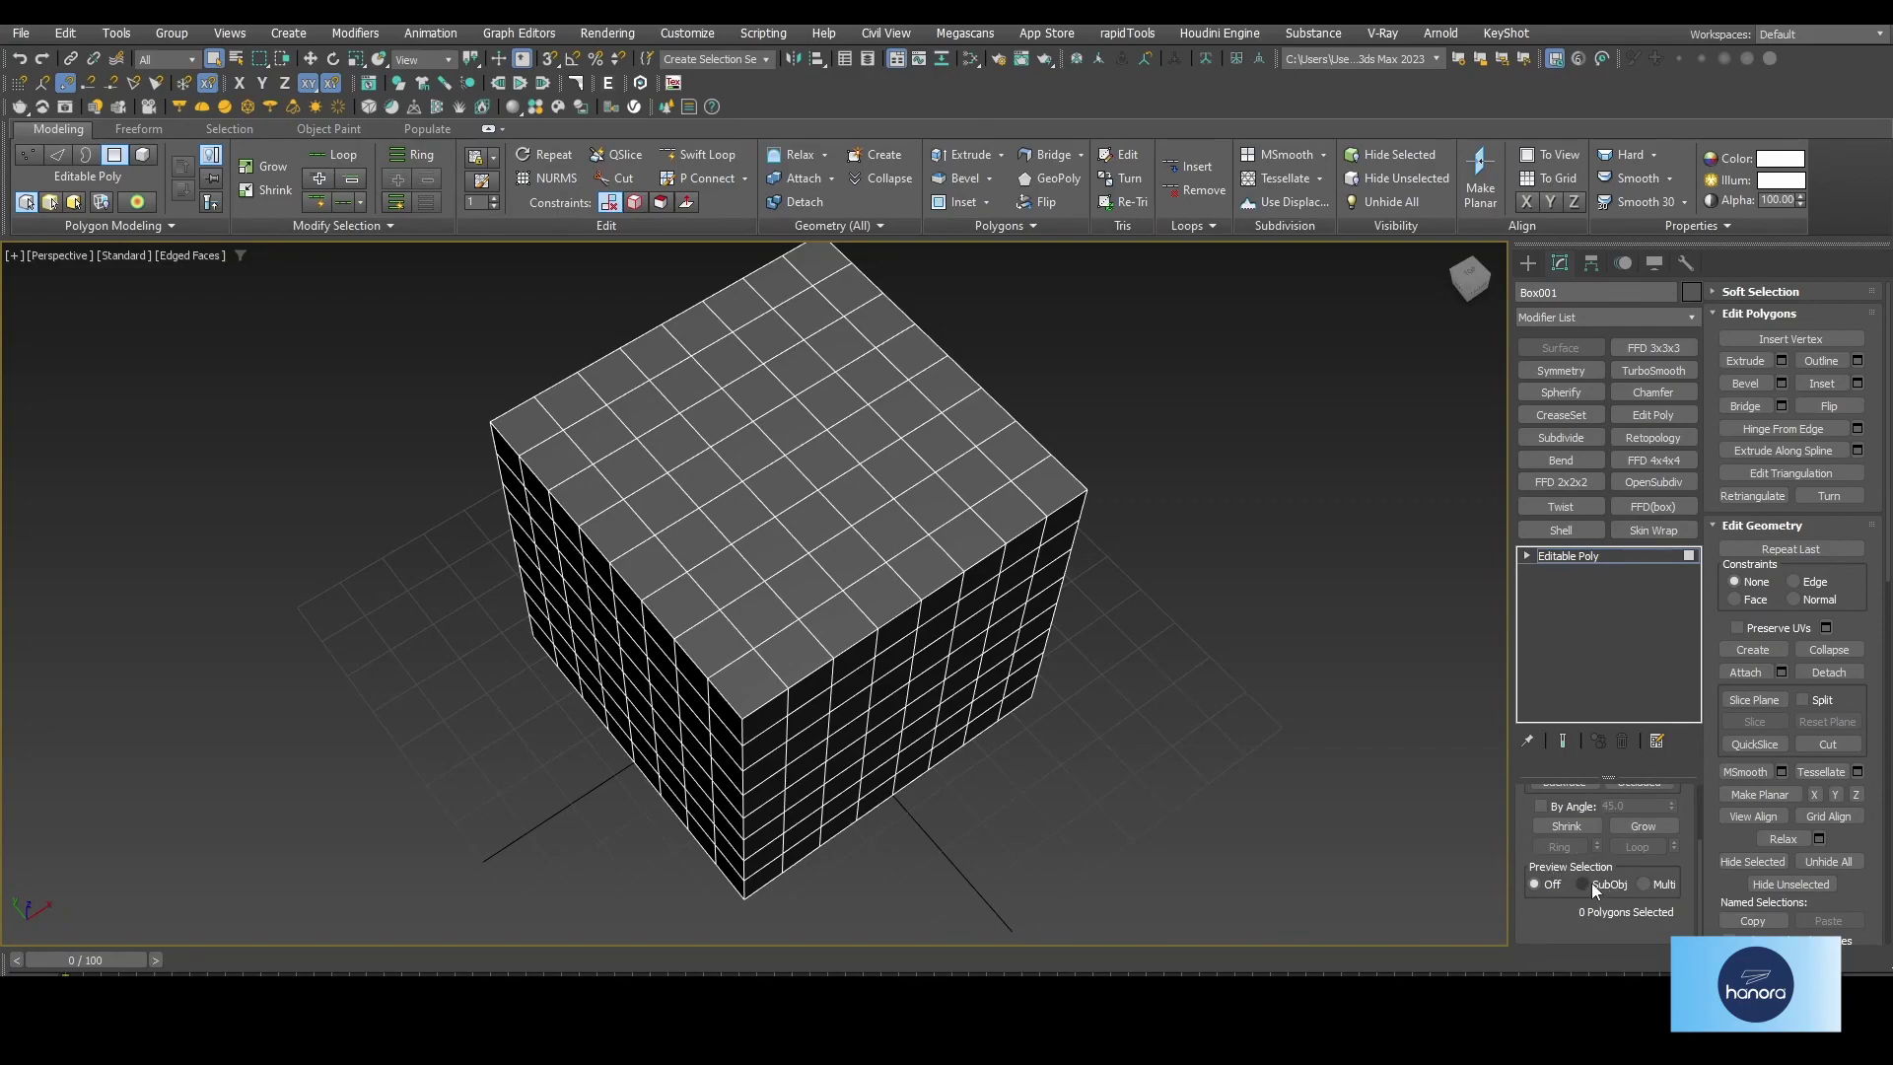
- With SubObj preview on, Fill-select a top-face block, then deselect one polygon and a path
left_click(1591, 884)
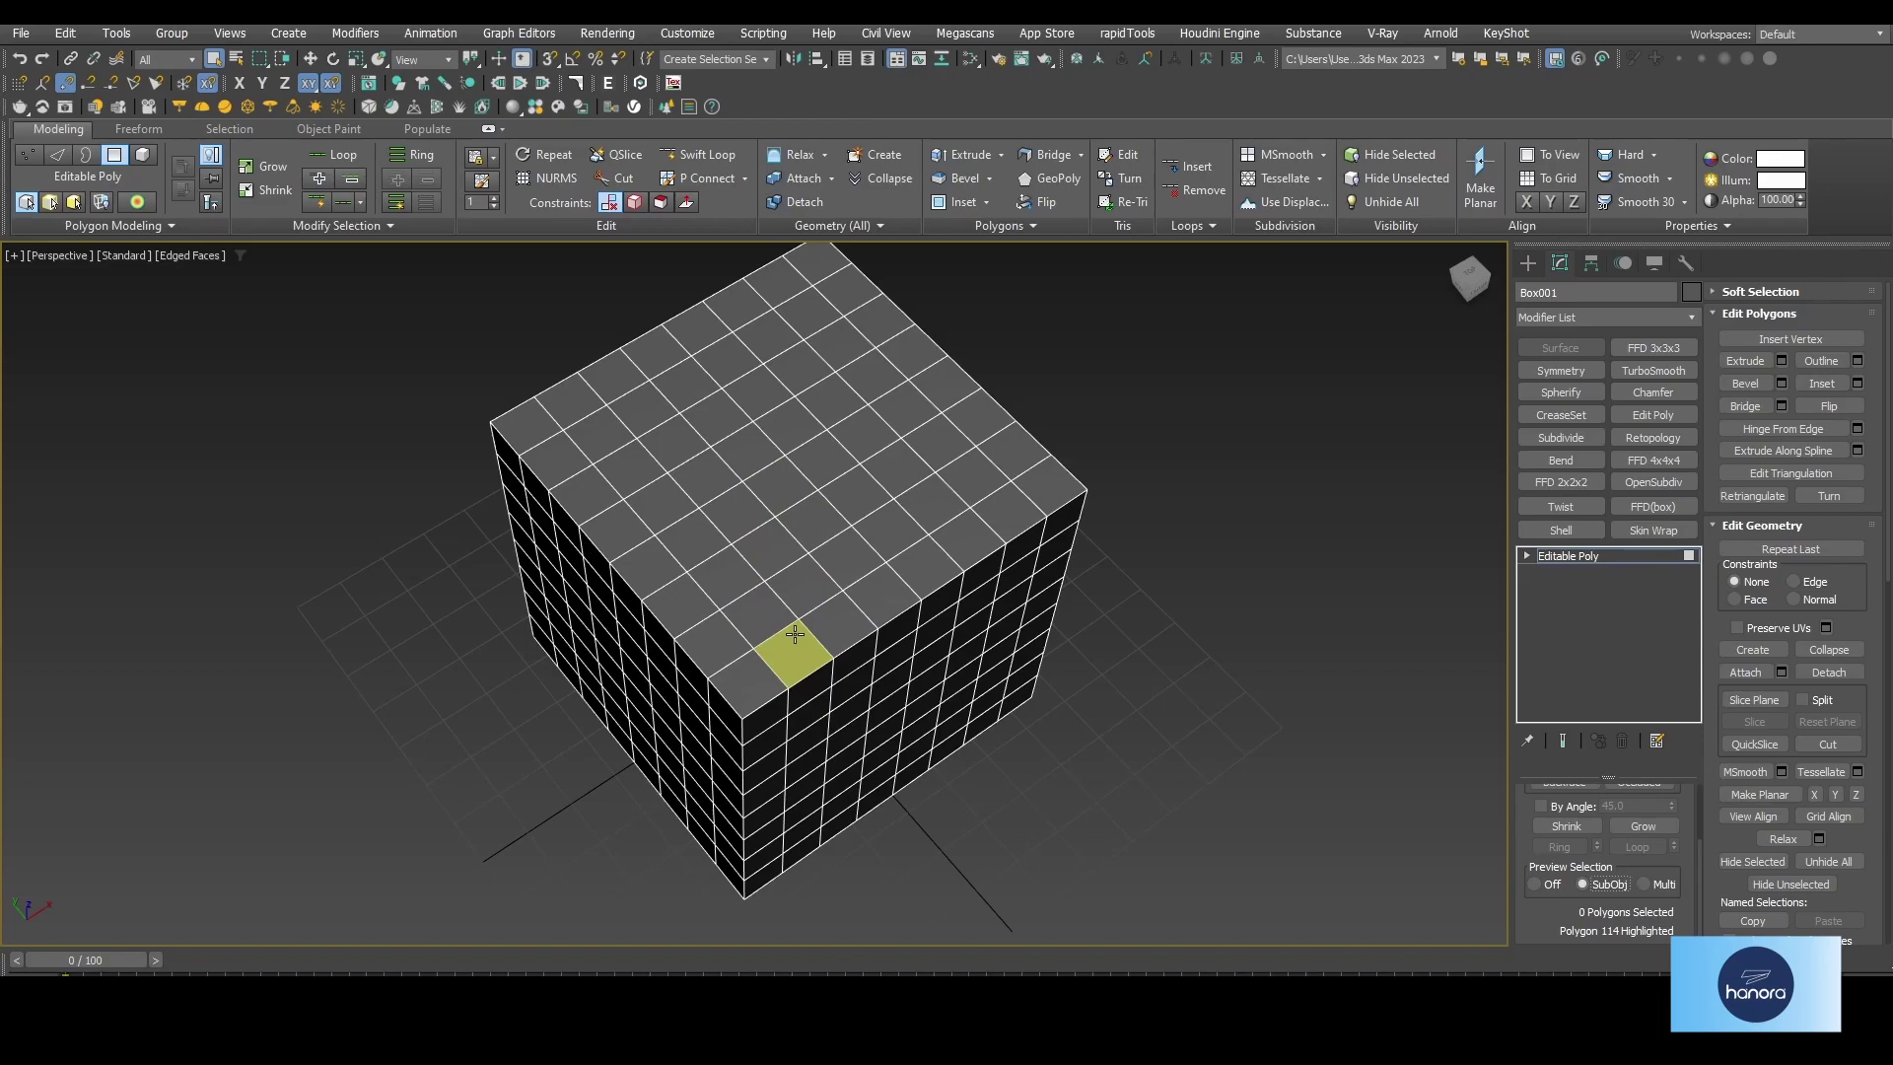
left_click(792, 646)
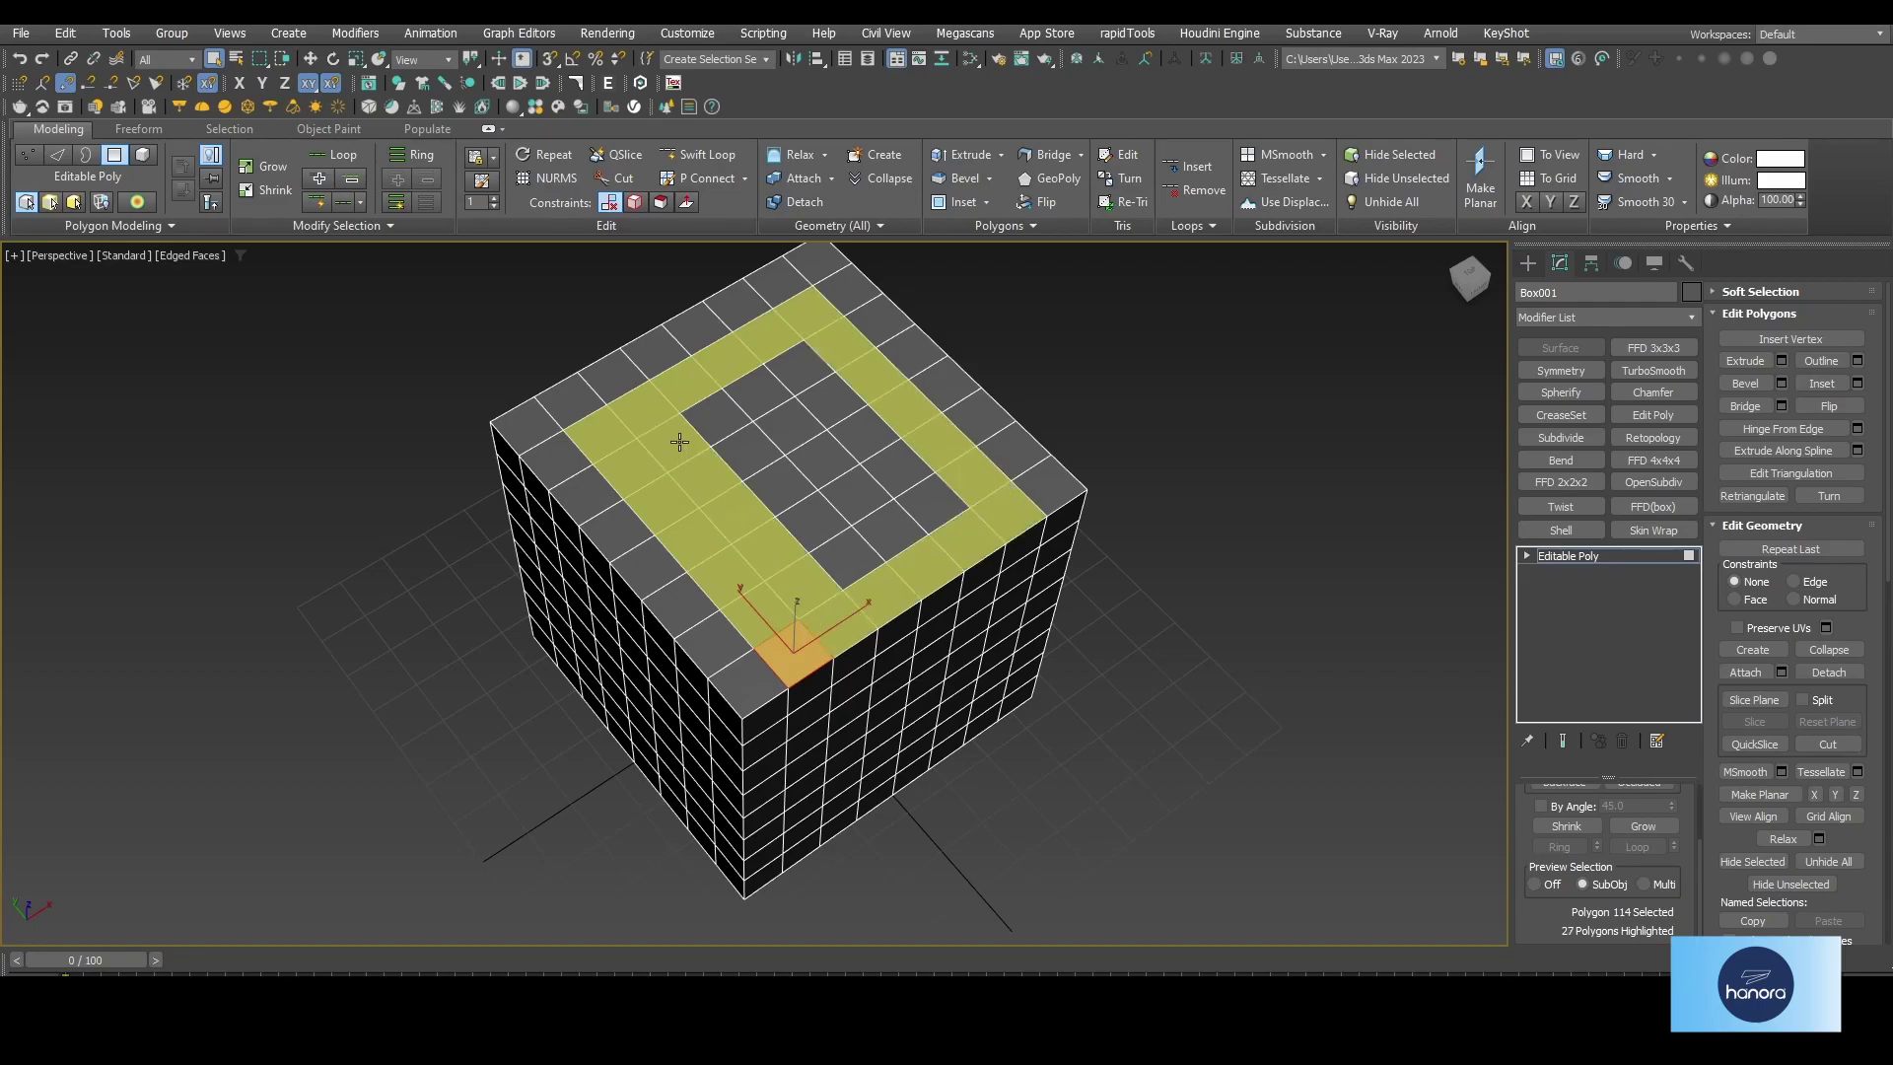
left_click(868, 496, "shift")
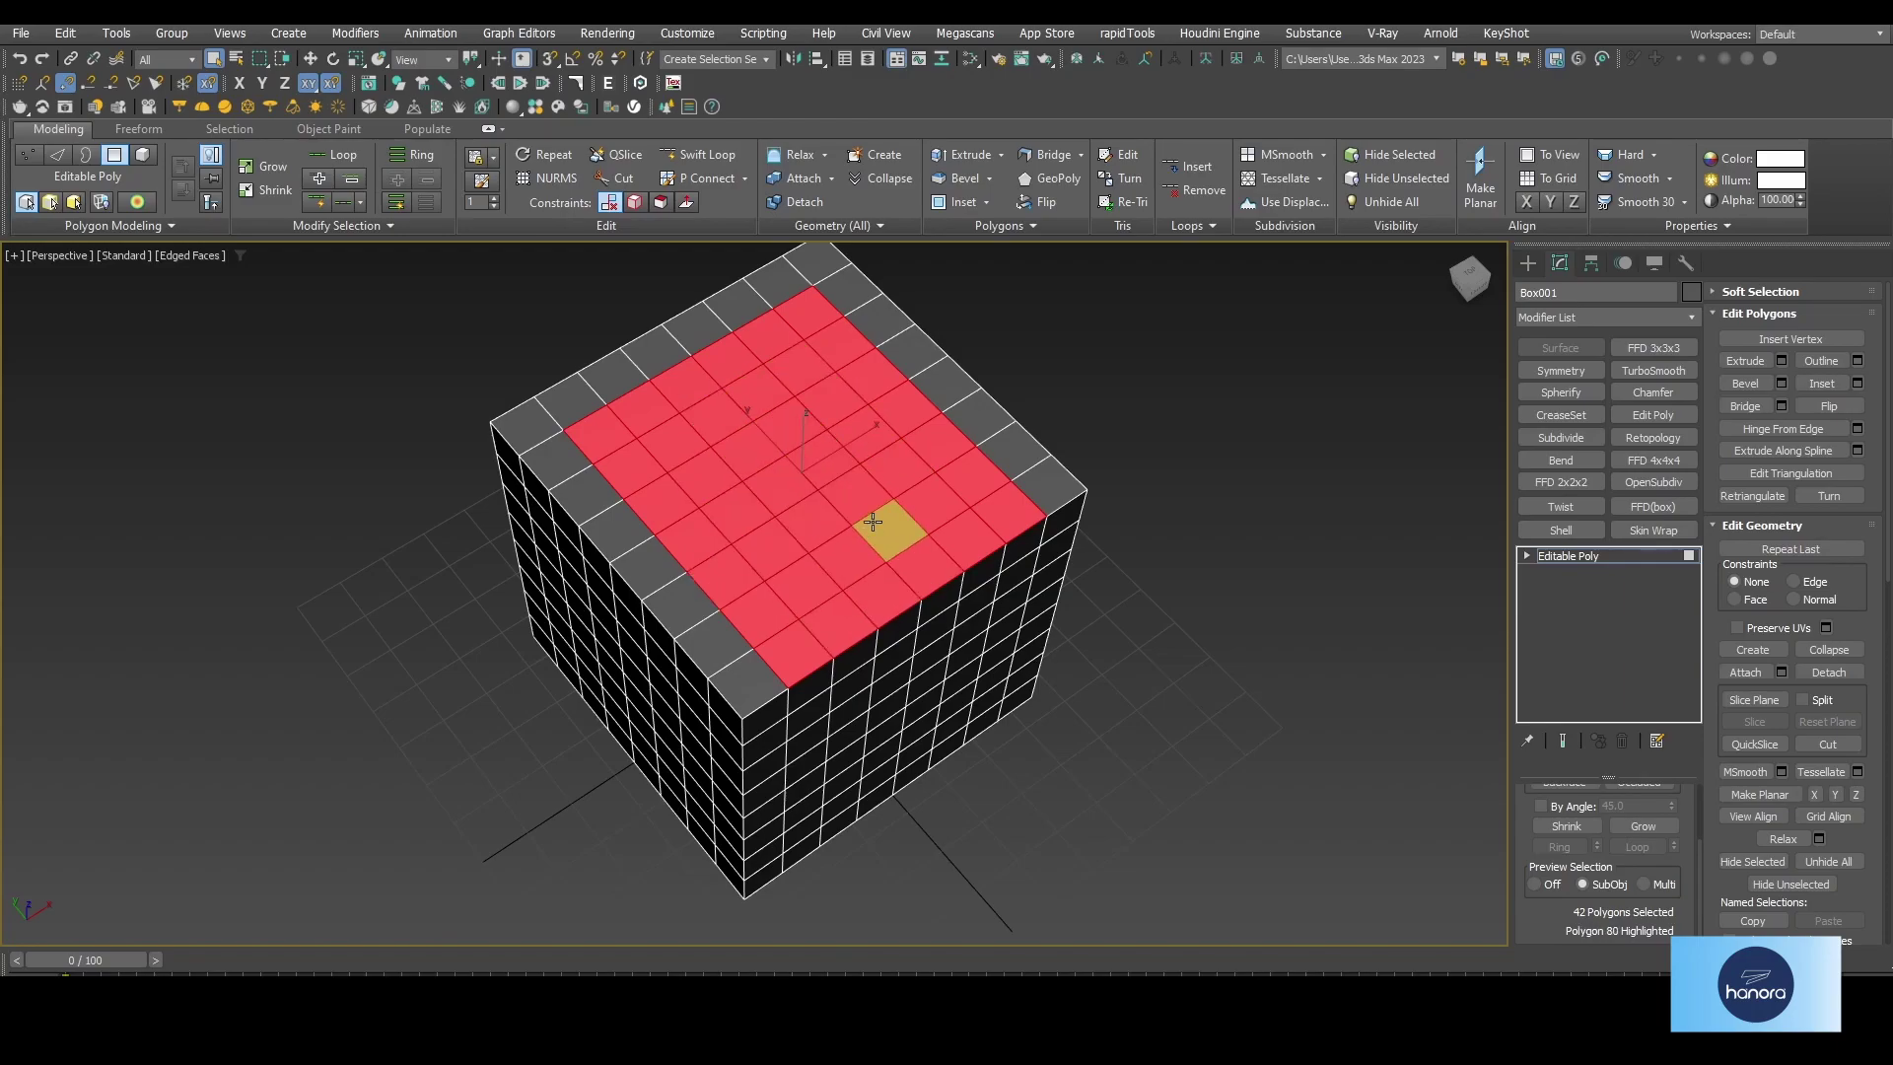
left_click(921, 575, "alt")
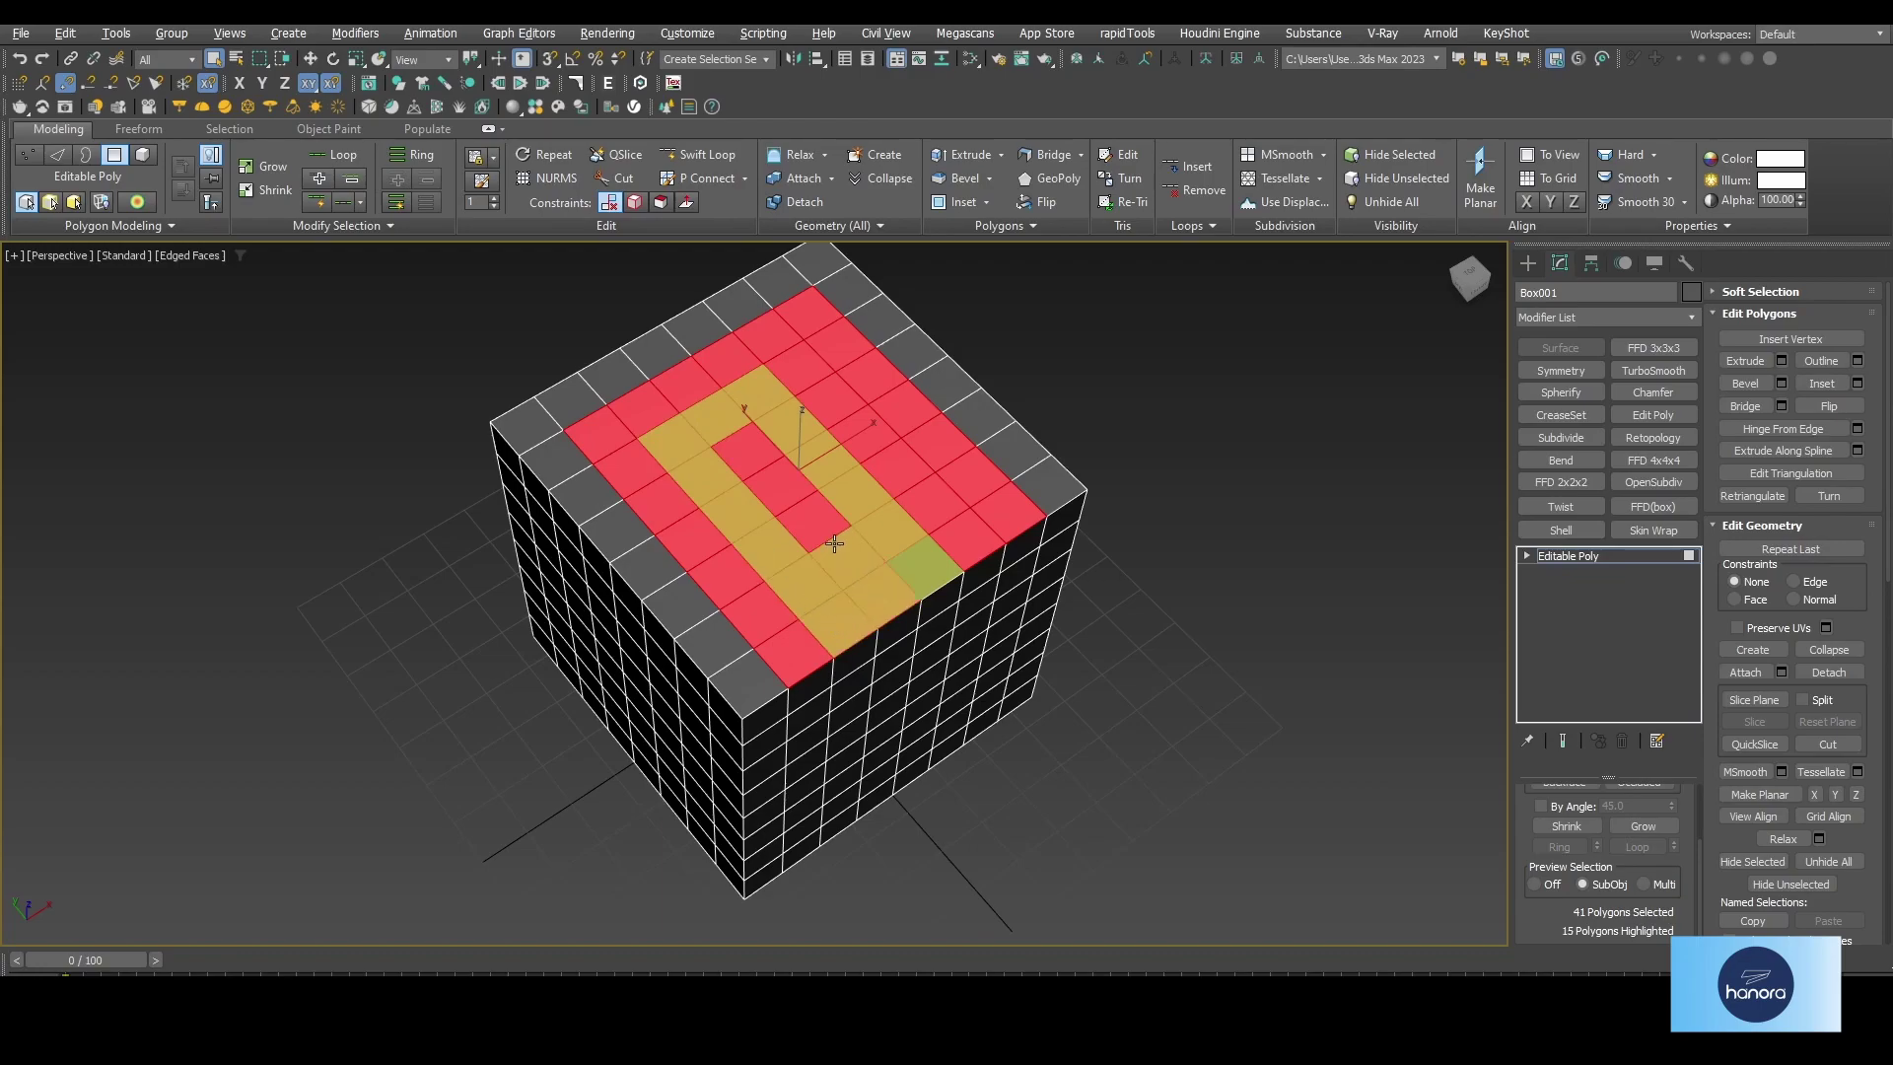
left_click(819, 524, "alt")
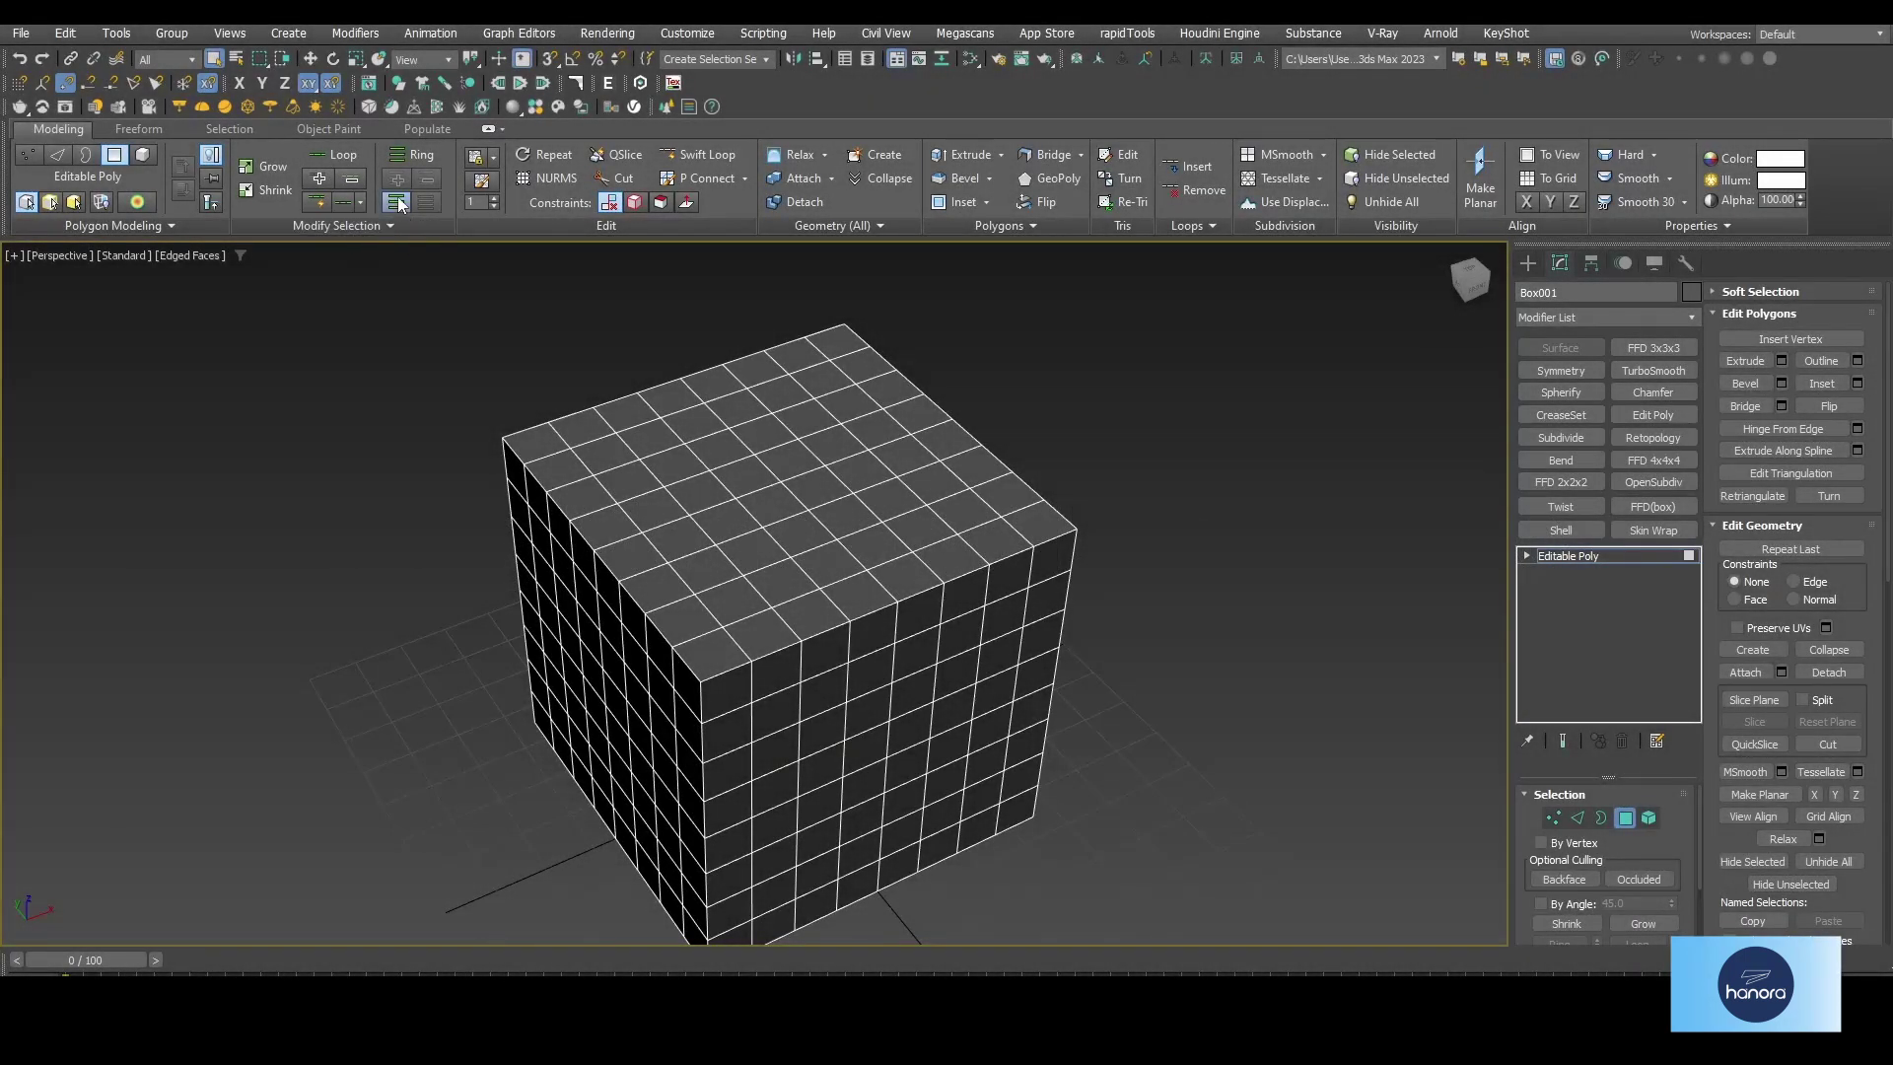
- In Ring Mode, add ring strips across the whole cube top, then clear the selection
left_click(395, 201)
middle_click_drag(686, 614, 637, 590)
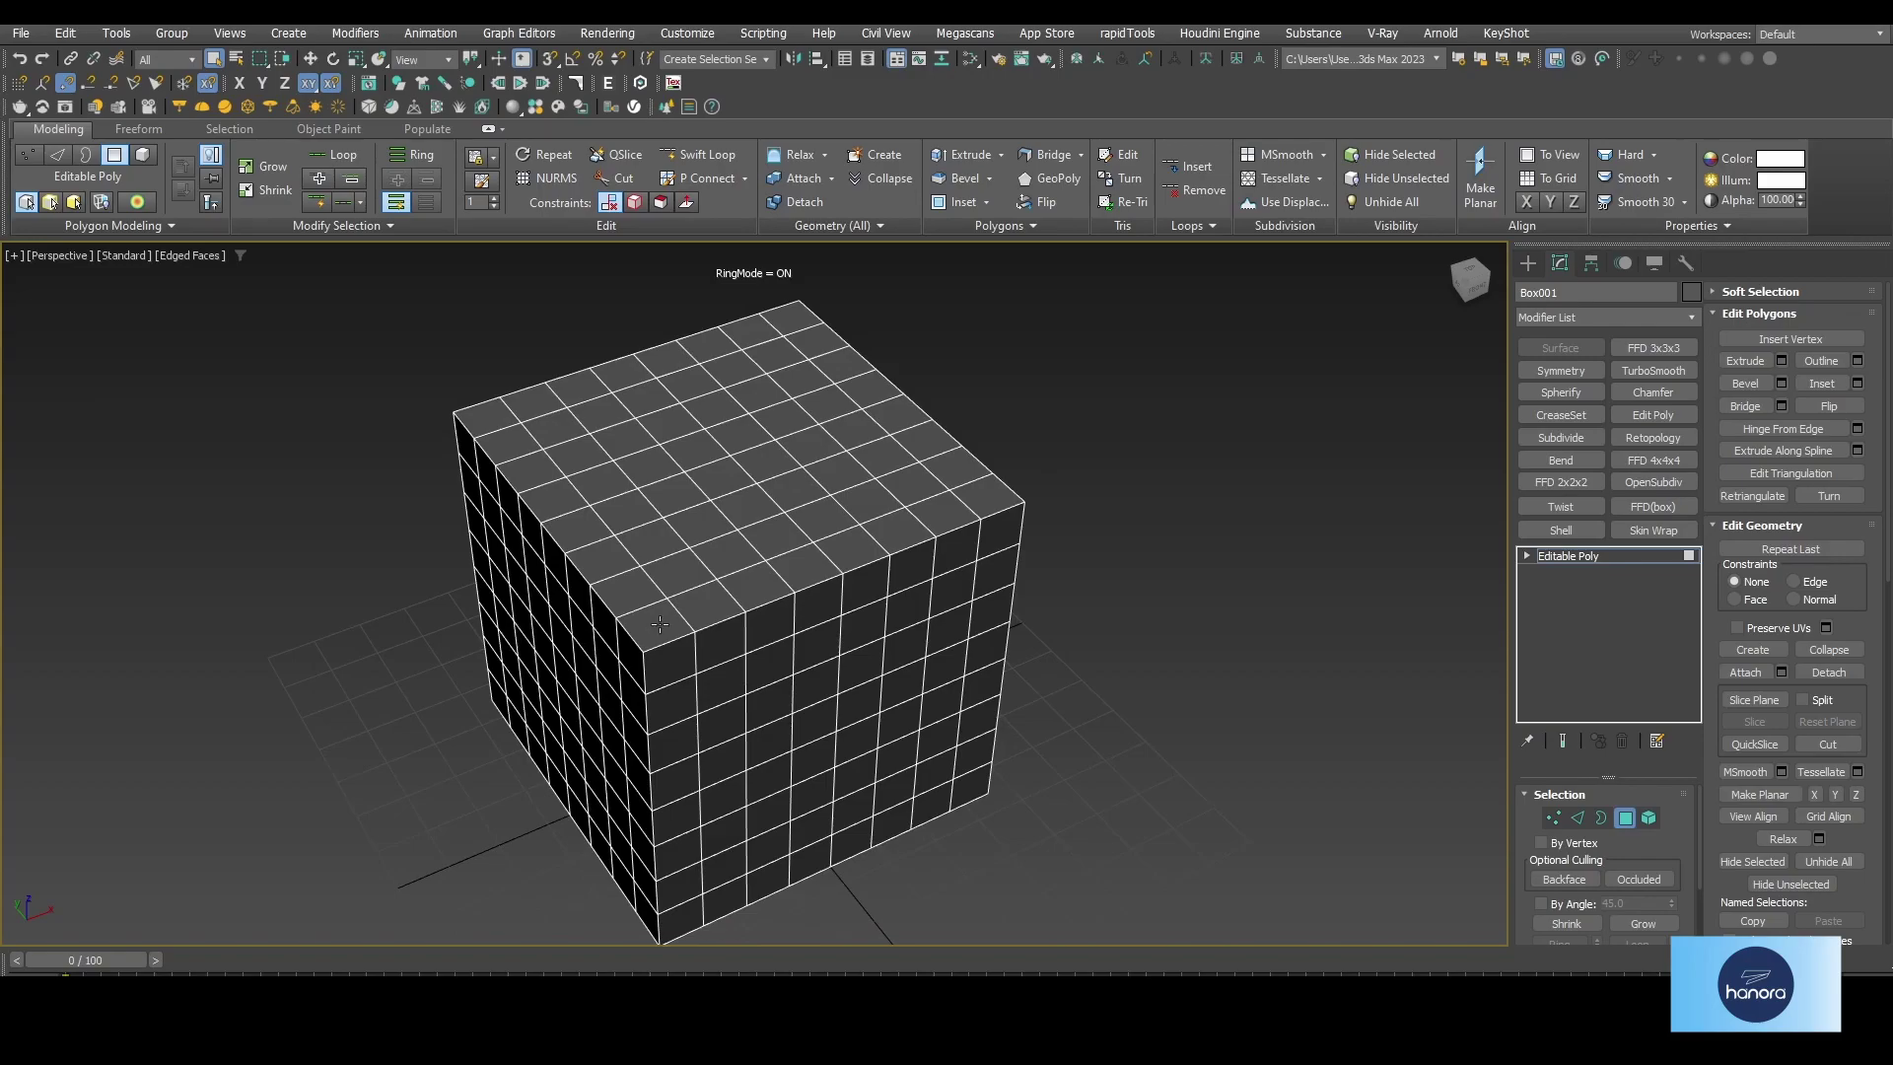
left_click(659, 623)
left_click(708, 612)
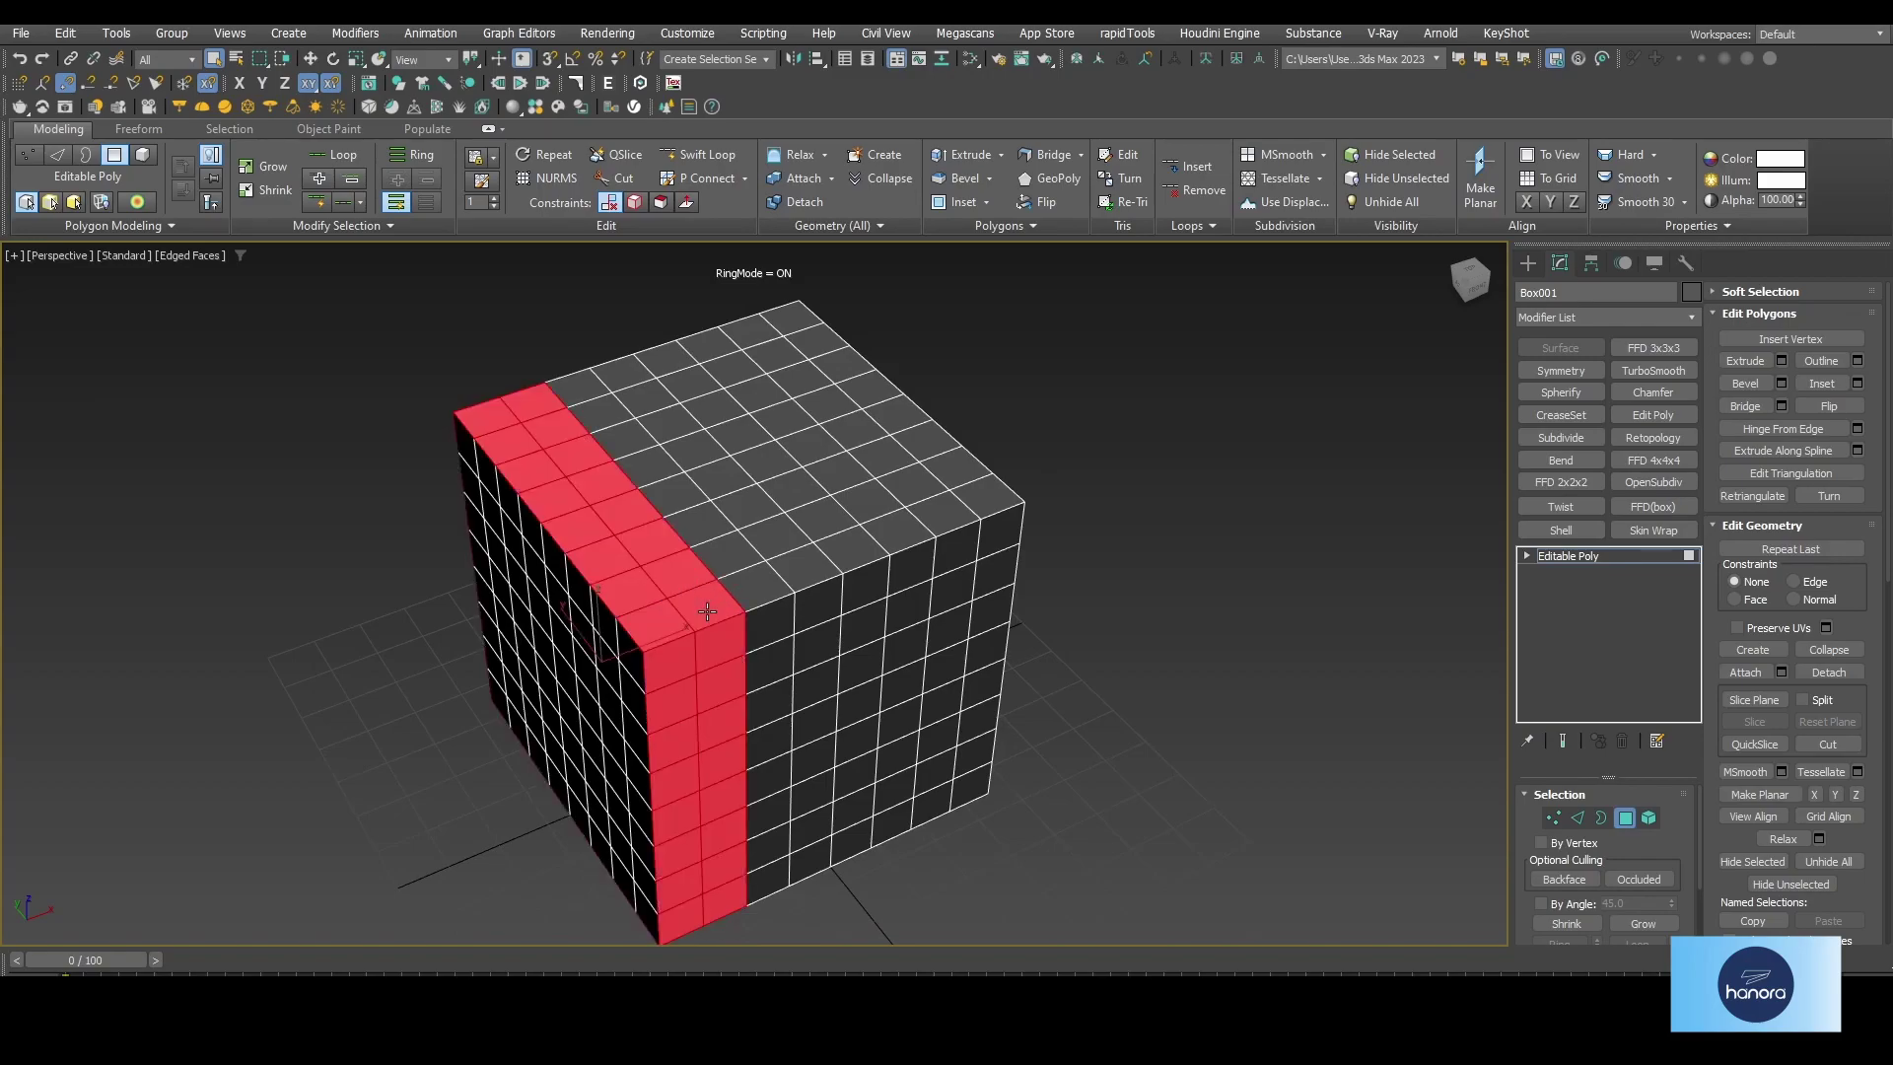
left_click(756, 590, "ctrl")
left_click(819, 567, "ctrl")
left_click(892, 535, "ctrl")
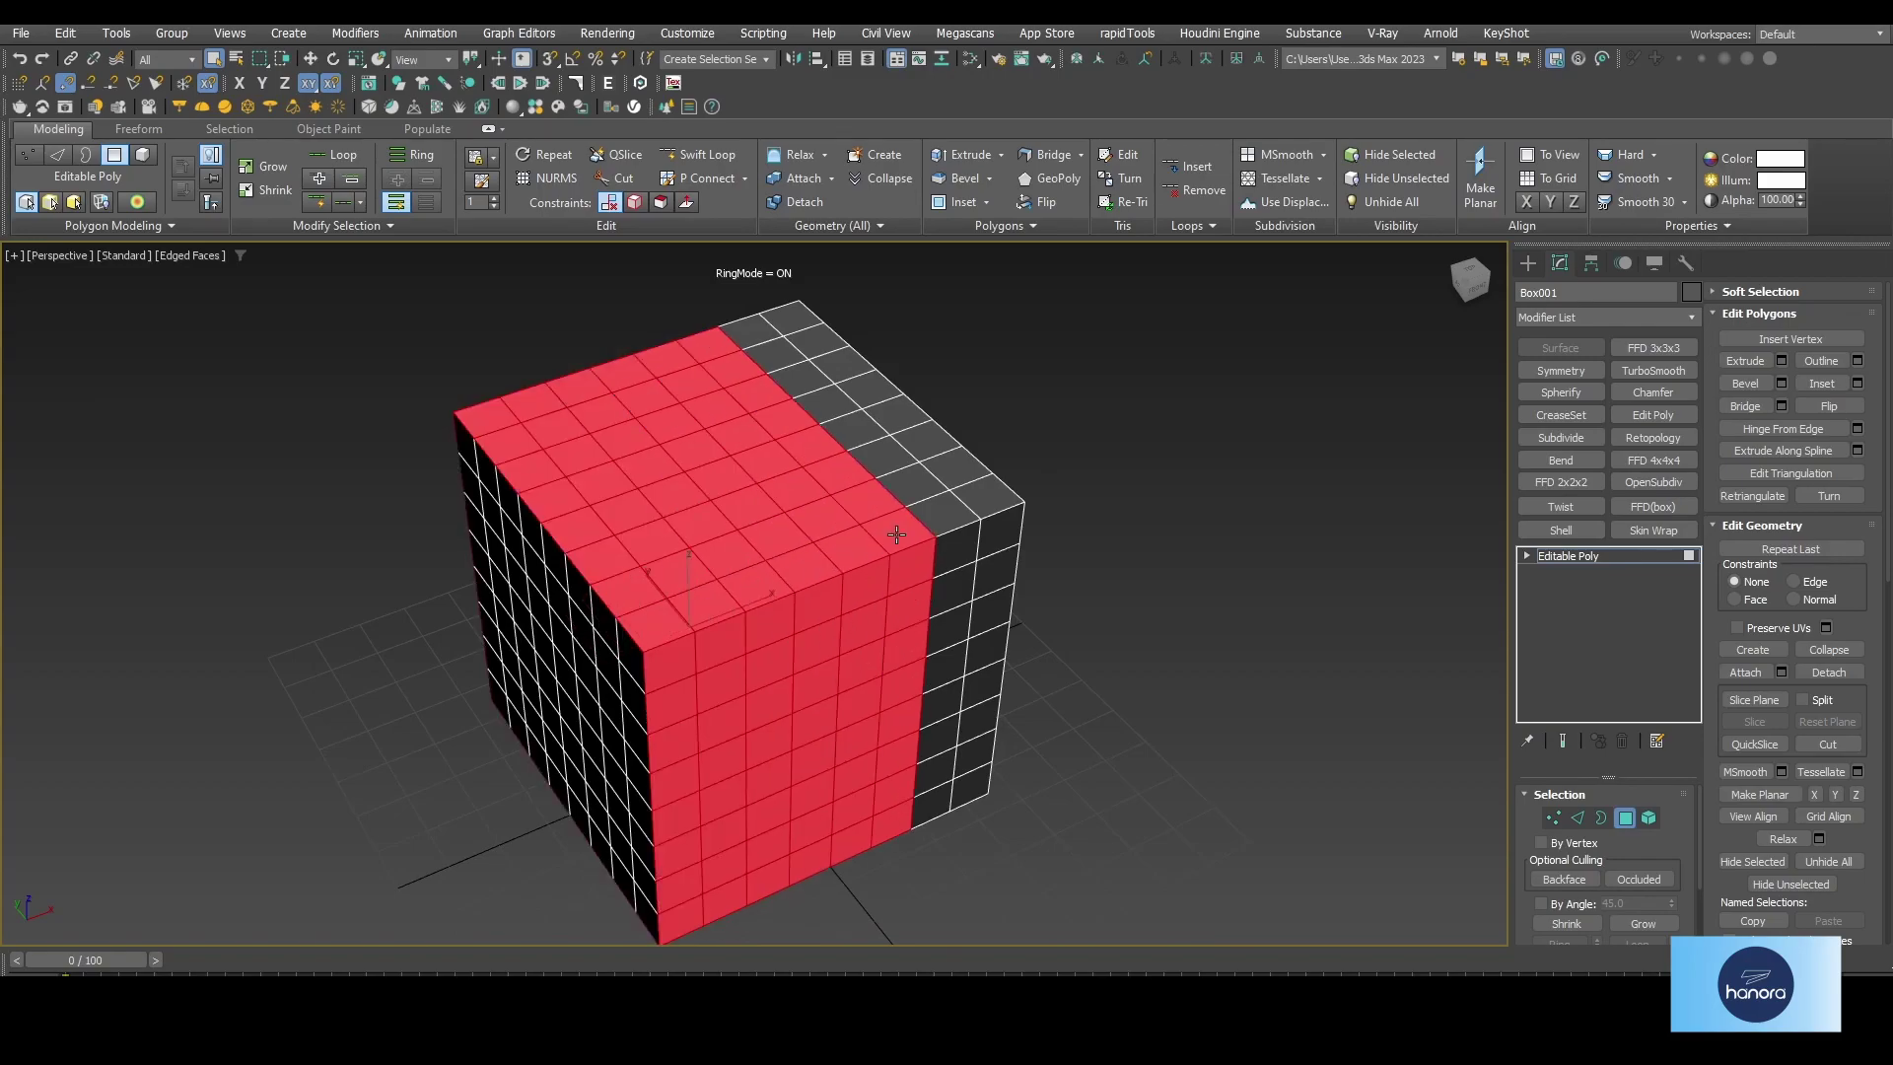
left_click(942, 519, "ctrl")
left_click(986, 504, "ctrl")
middle_click_drag(602, 749, 1199, 608, "alt")
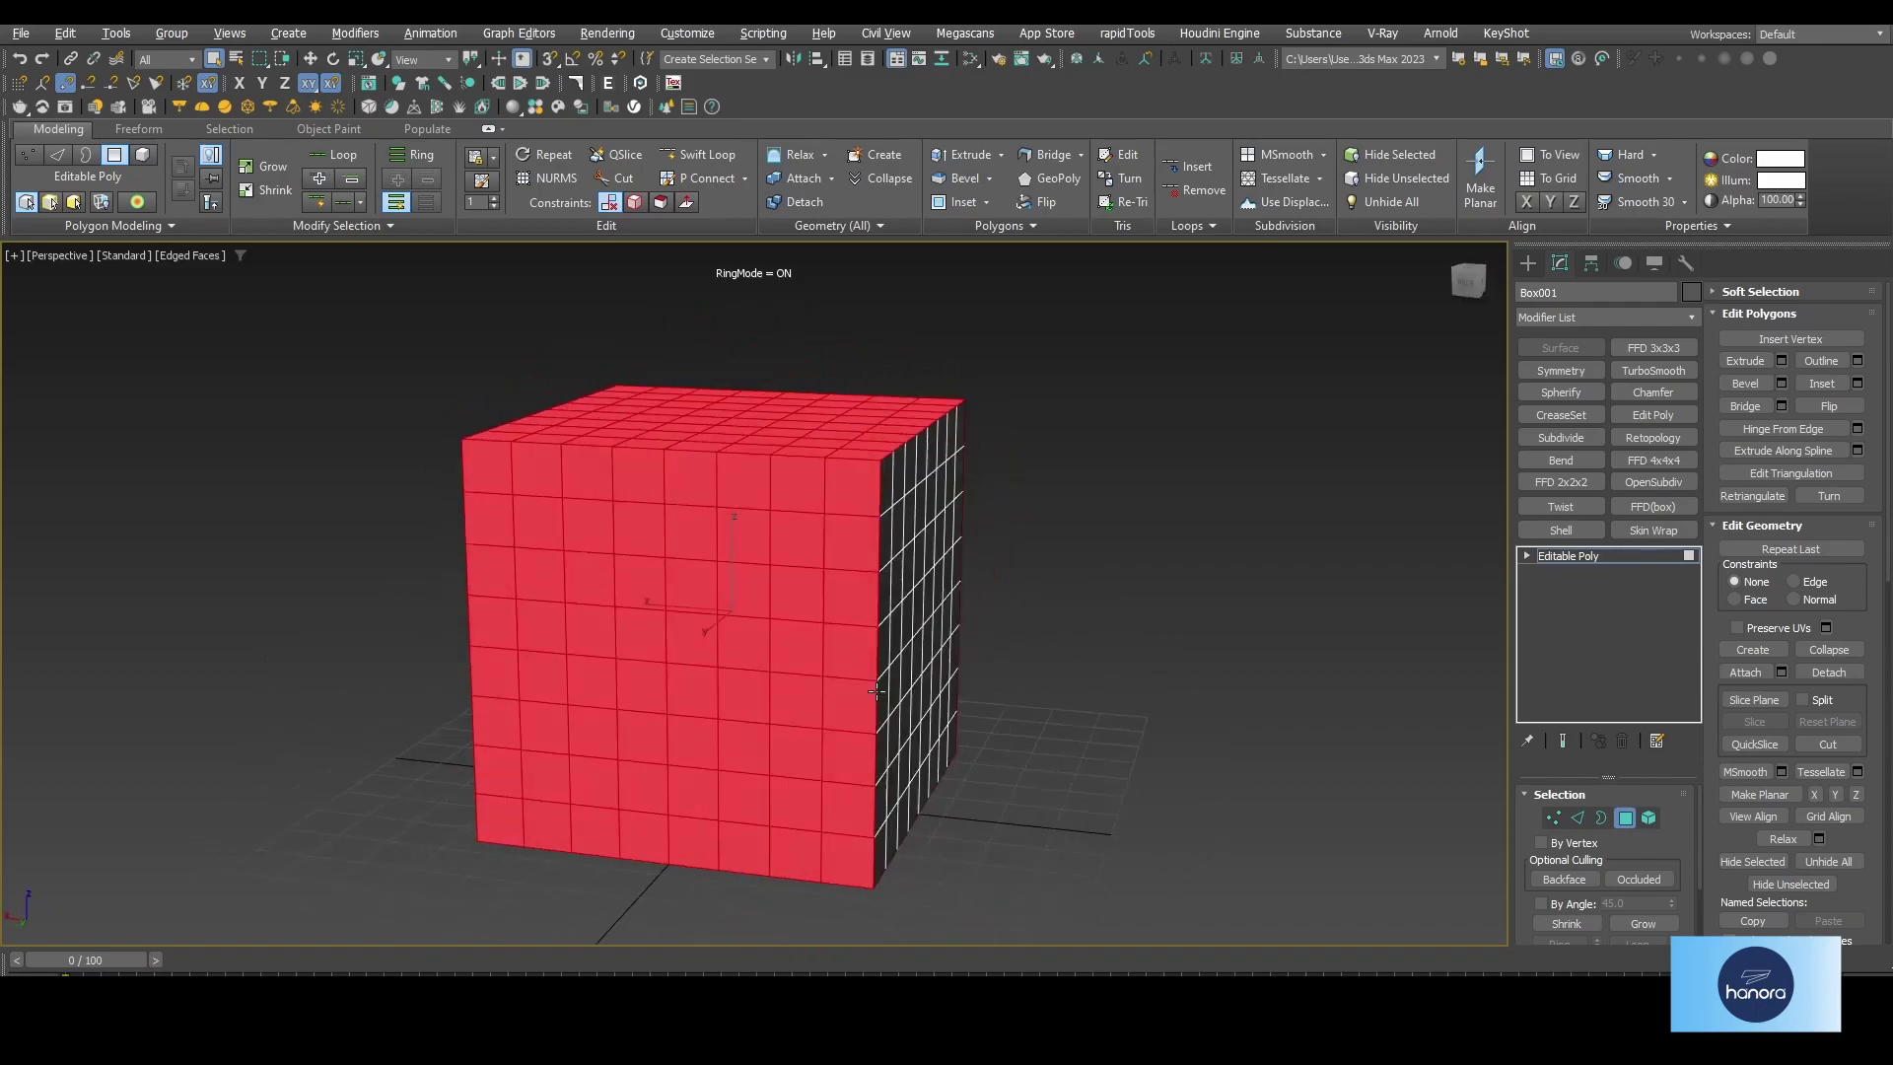
left_click(1199, 605)
middle_click_drag(891, 549, 894, 566, "alt")
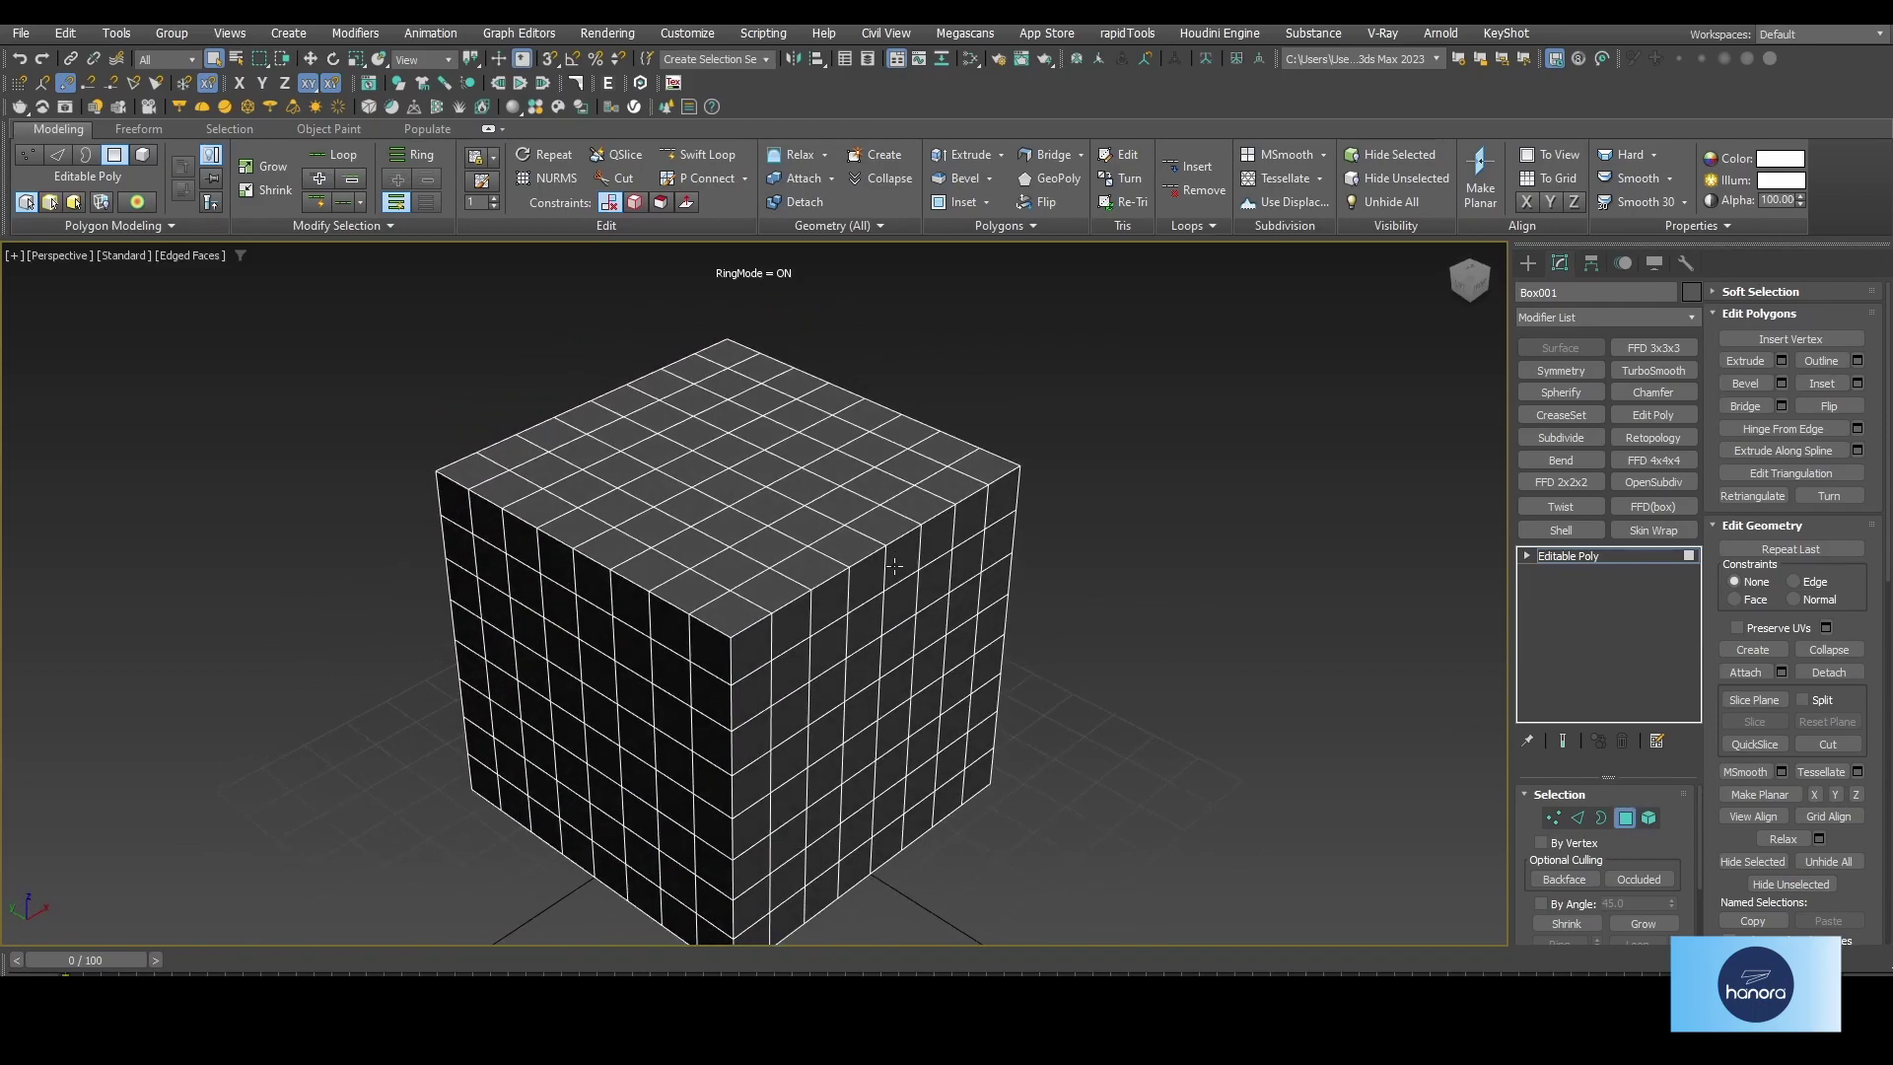
- In Loop Mode, select whole polygon loops along the edge and across the top and front
left_click(317, 202)
middle_click_drag(552, 631, 629, 661, "alt")
left_click(622, 699)
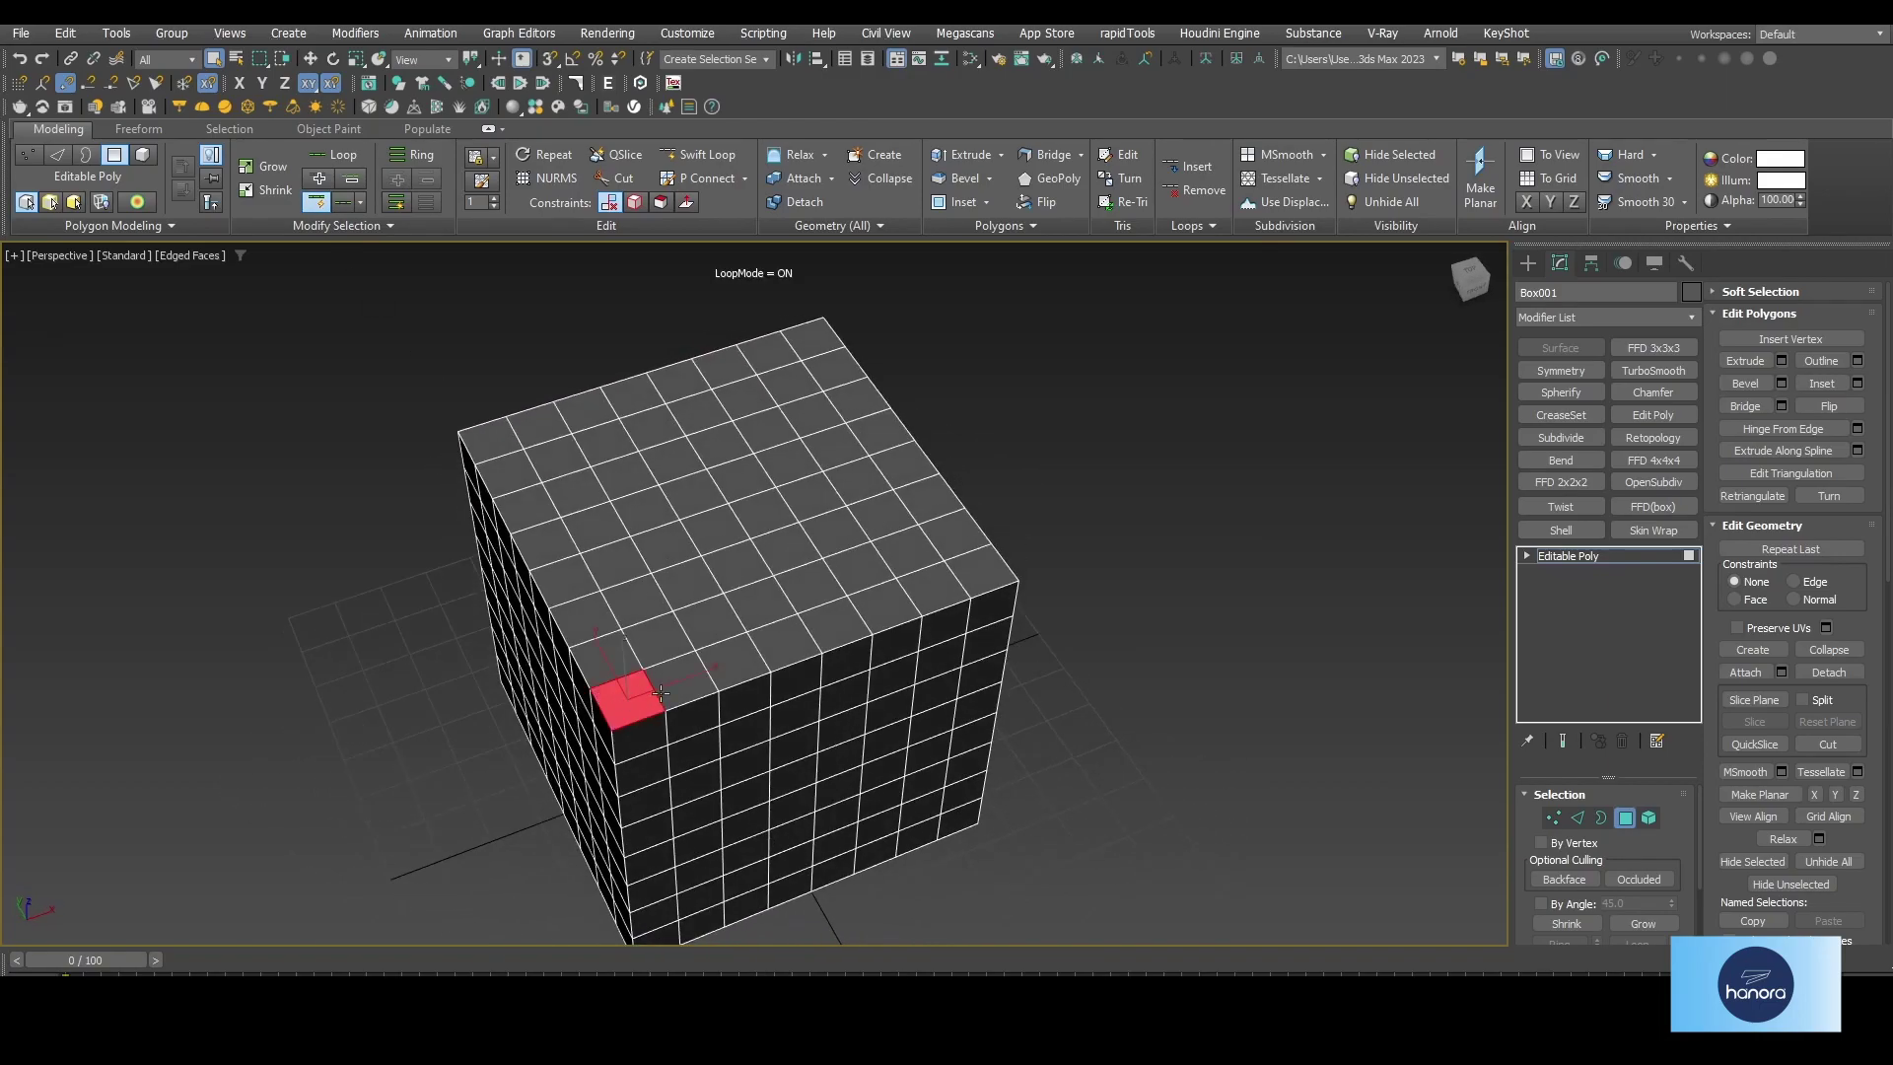
left_click(679, 685)
middle_click_drag(689, 721, 848, 404, "alt")
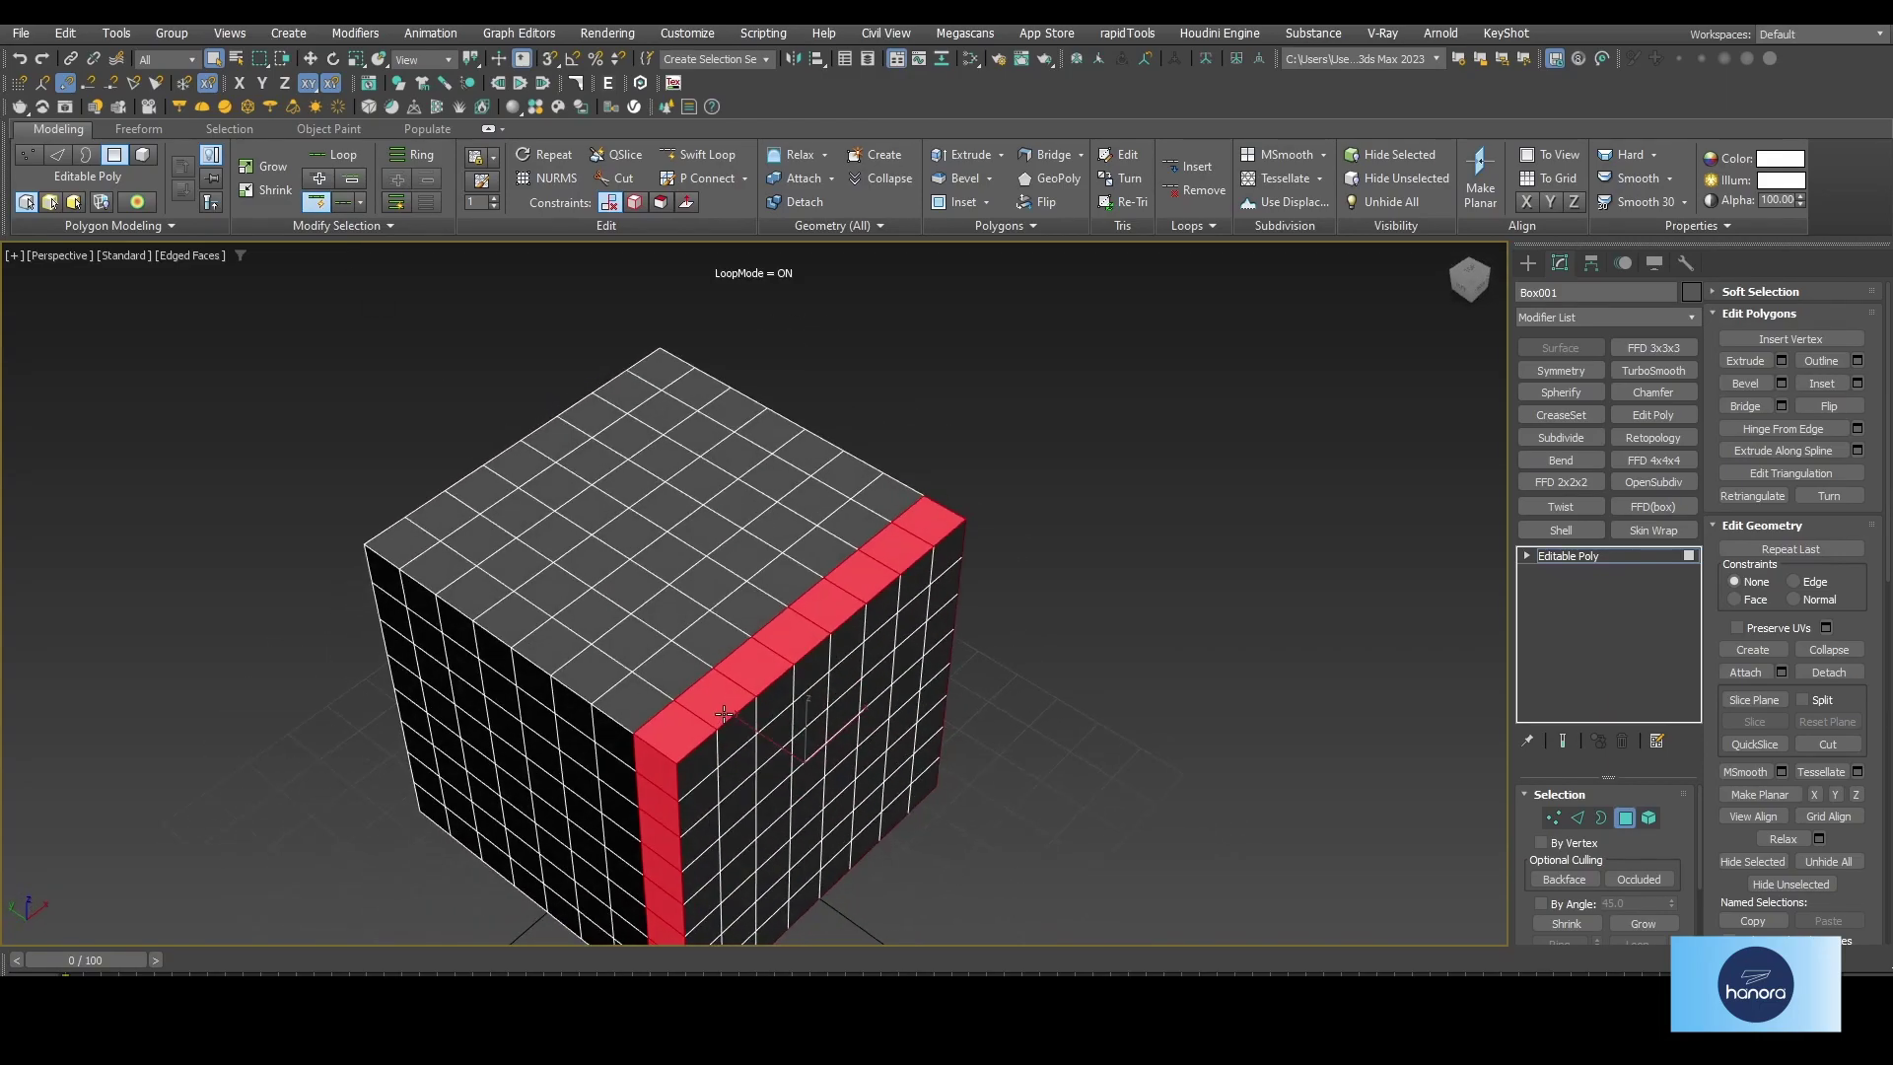
left_click(702, 534)
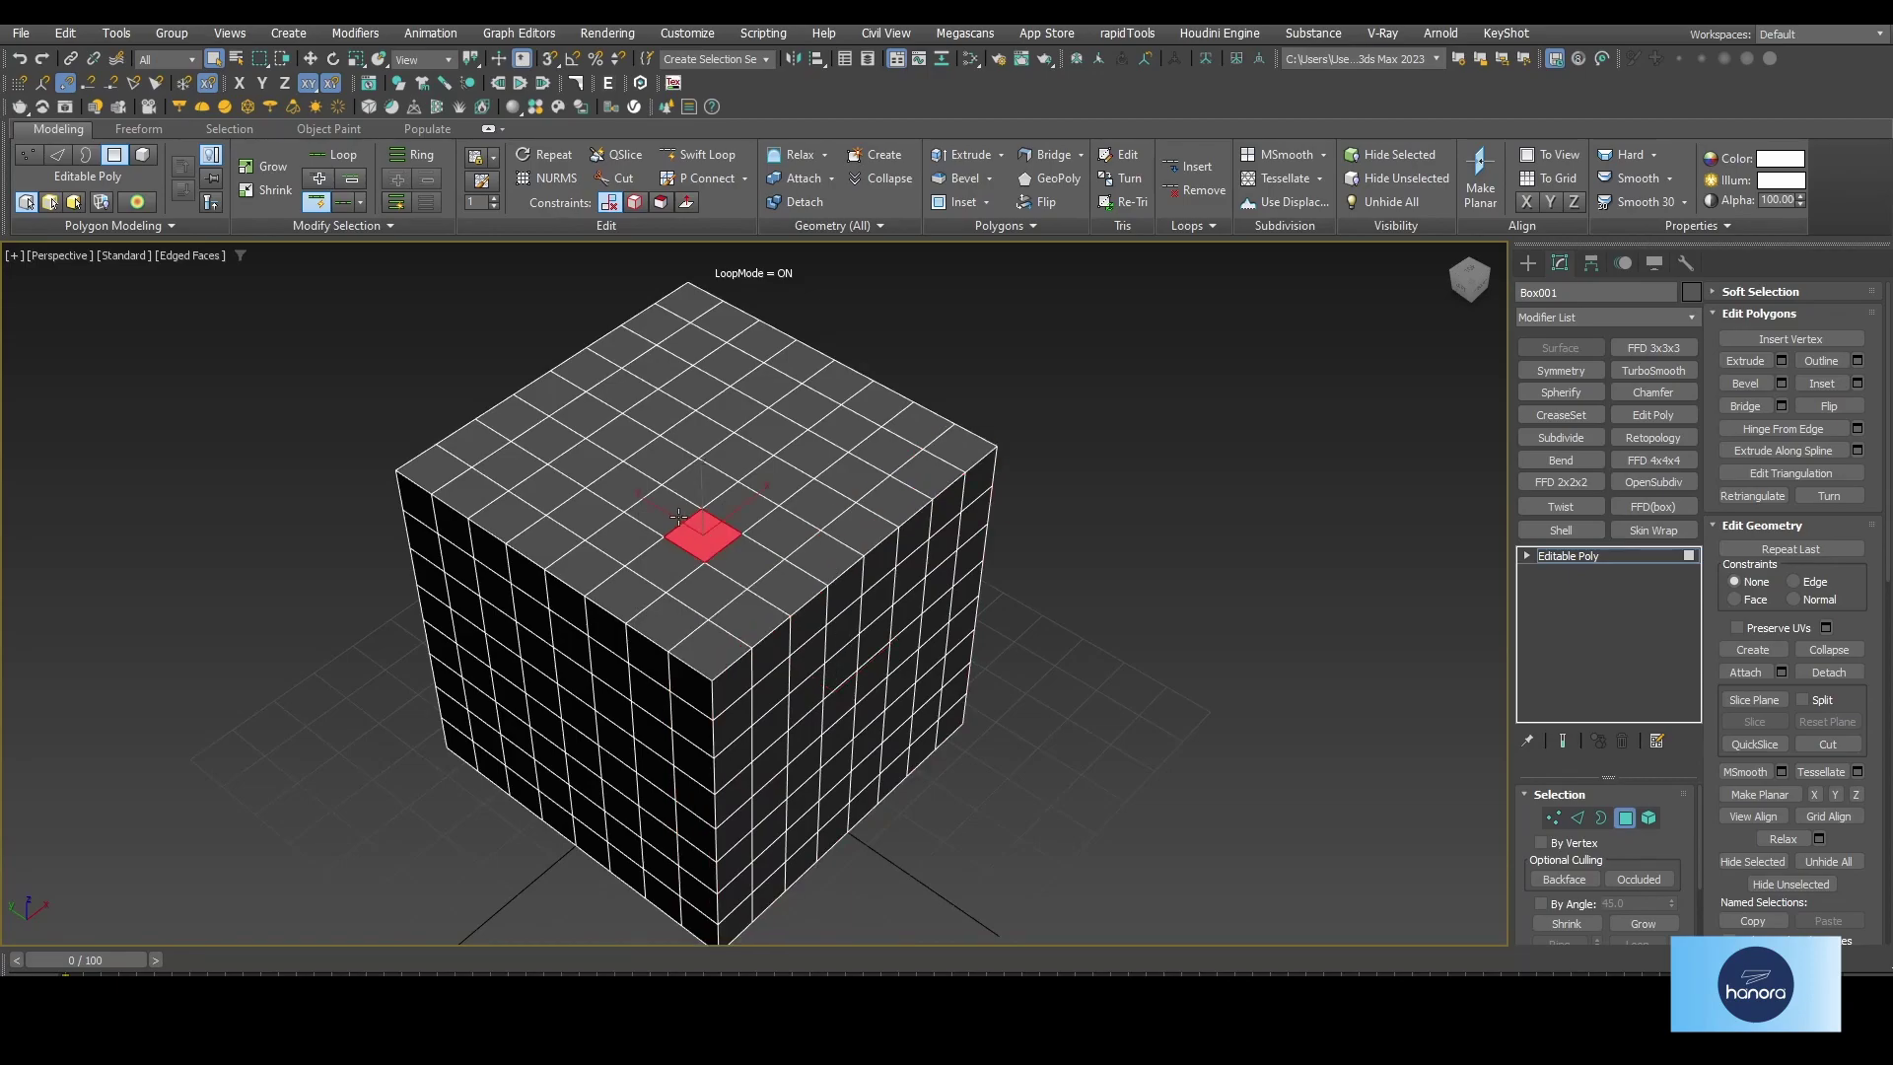
mouse_move(769, 610)
middle_mouse_down("alt")
mouse_move(659, 629)
mouse_move(702, 646)
middle_mouse_up("alt")
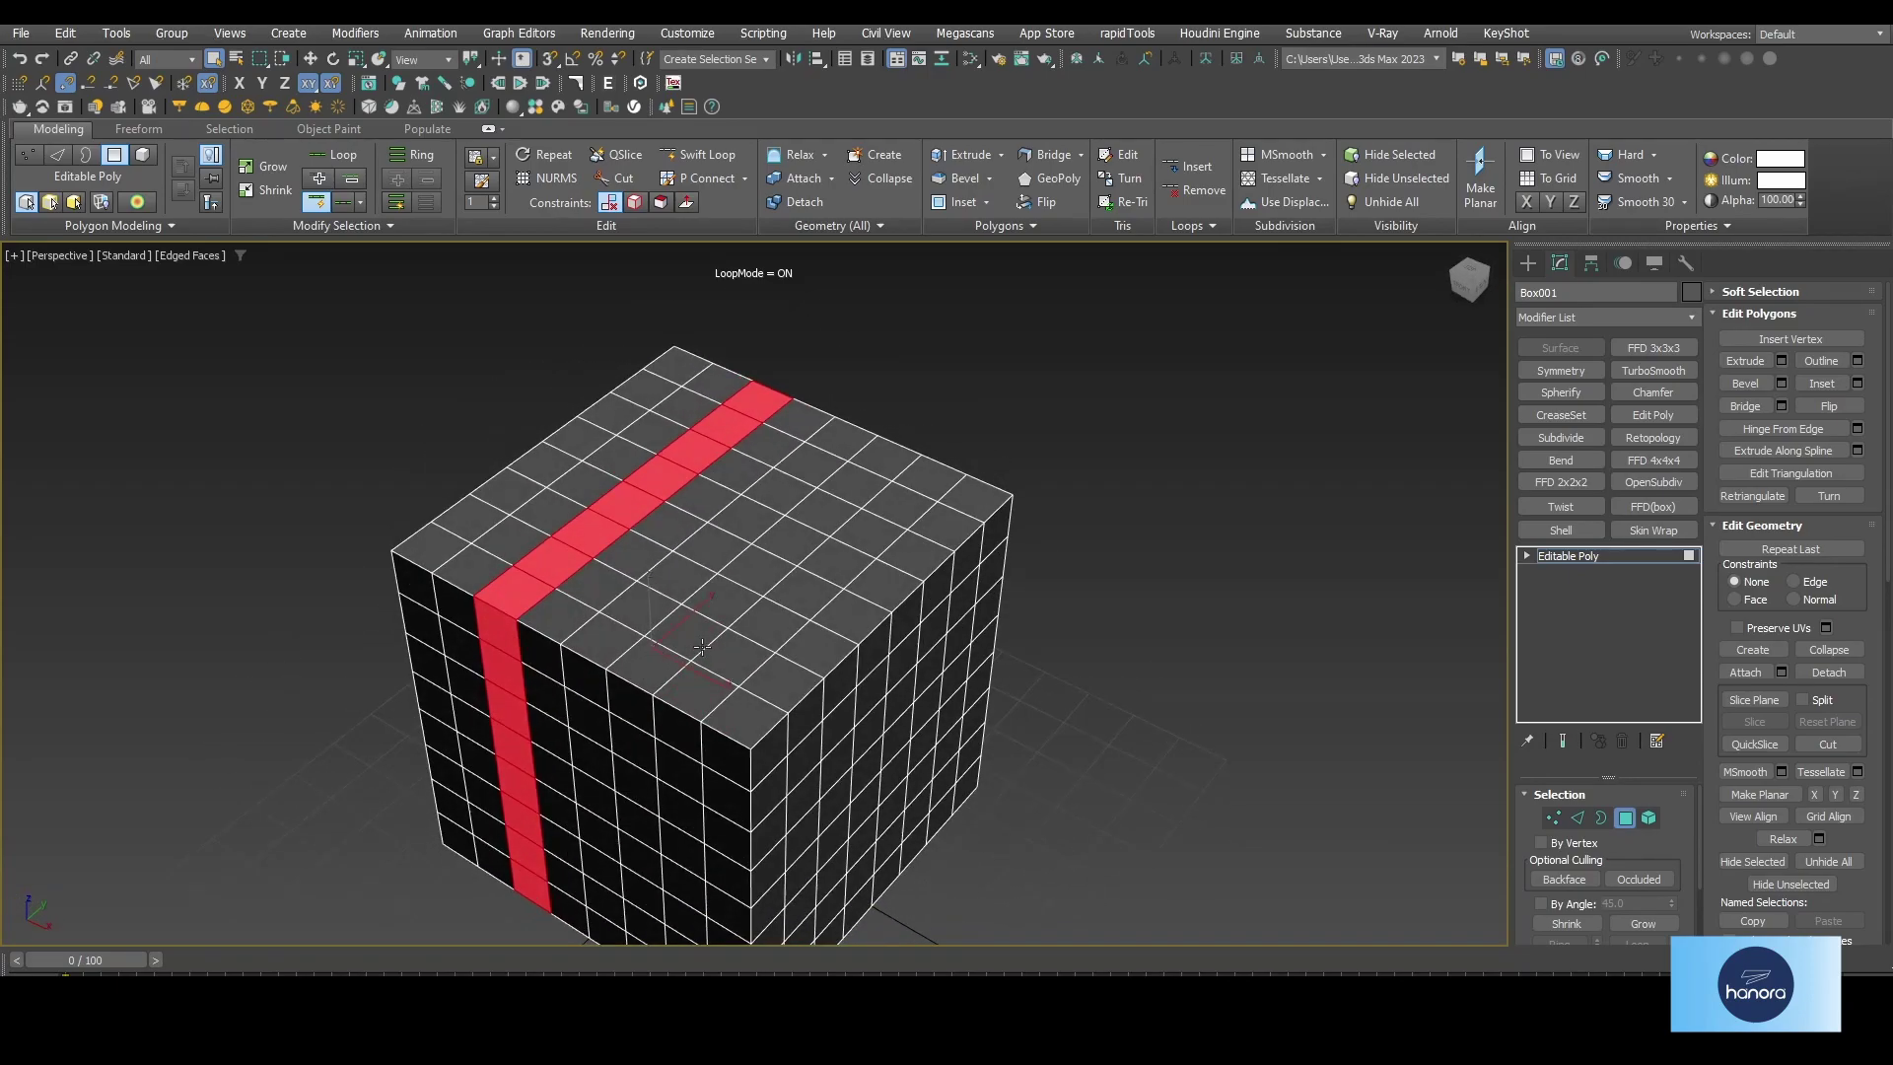
left_click(705, 540)
left_click(757, 572)
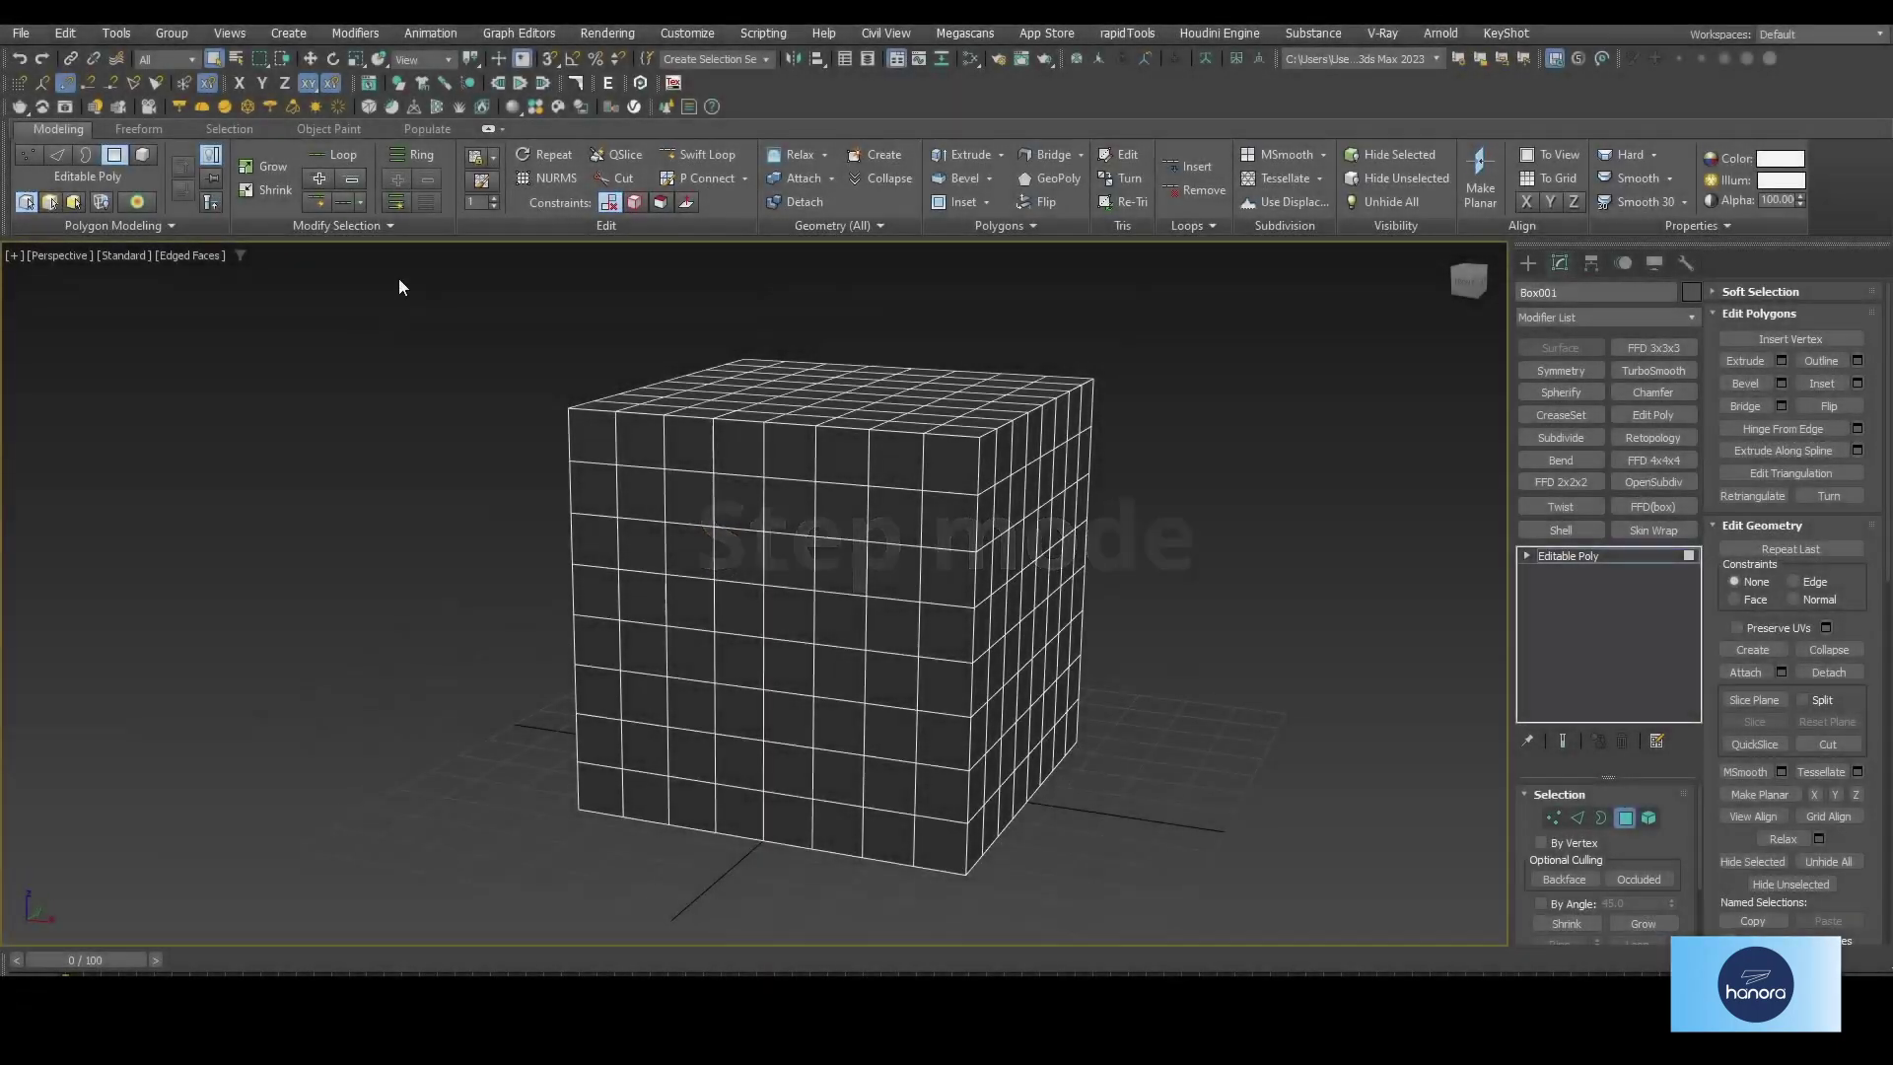
mouse_move(337, 225)
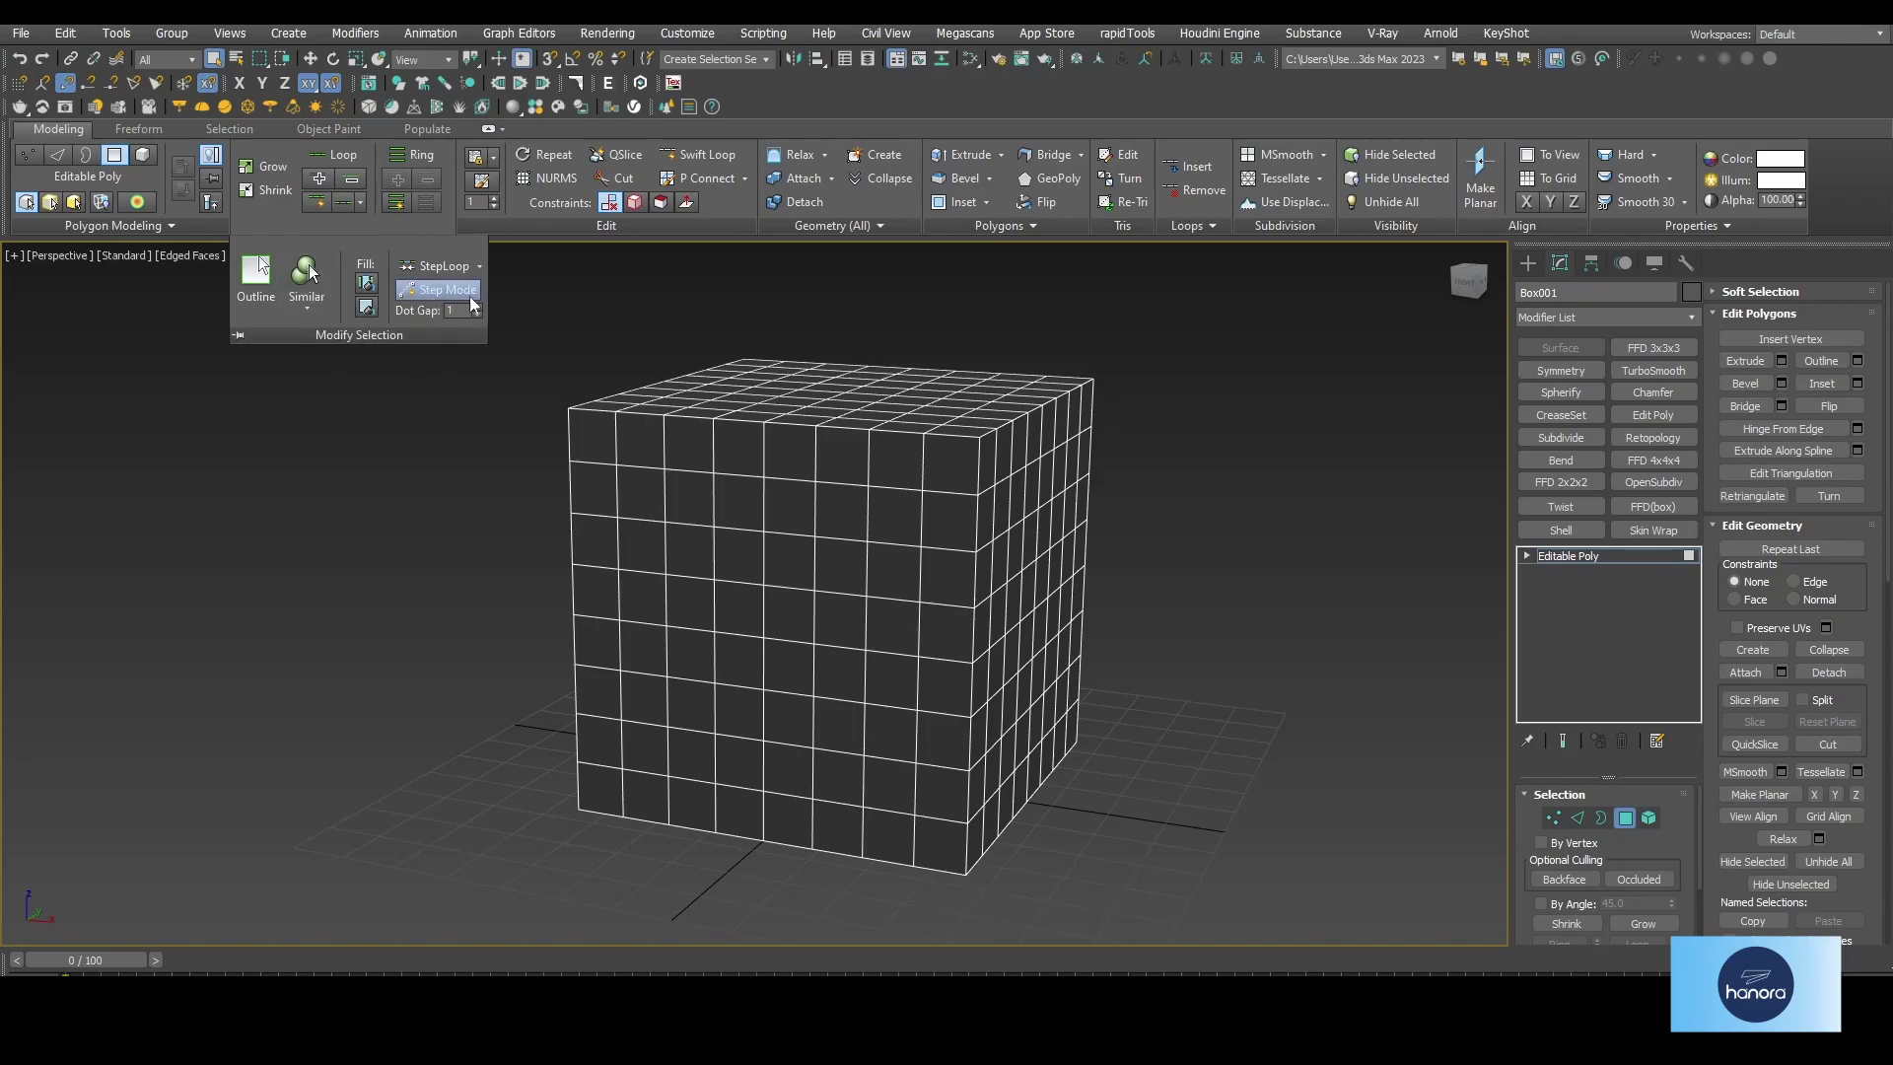
- With Step Mode on, build a polygon path up and across the front face onto the right side
left_click(471, 296)
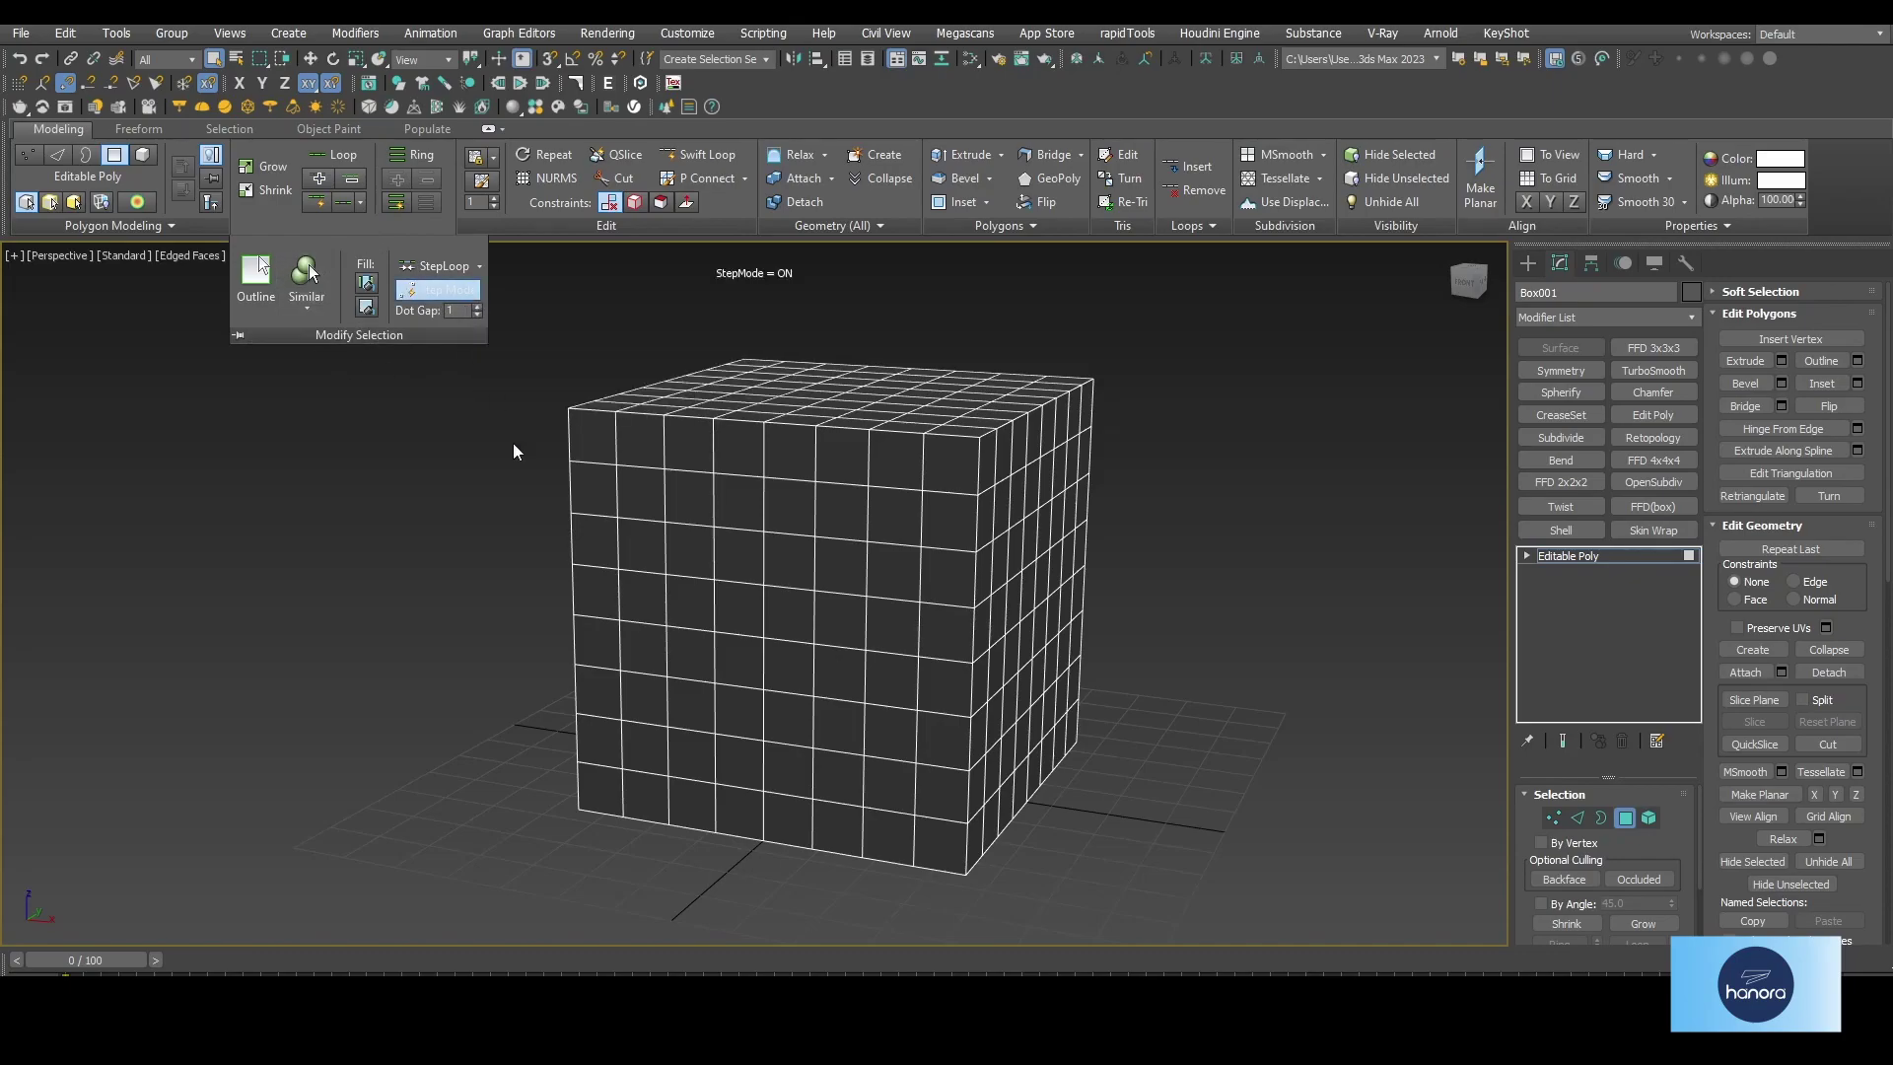
left_click(644, 750)
left_click(642, 645)
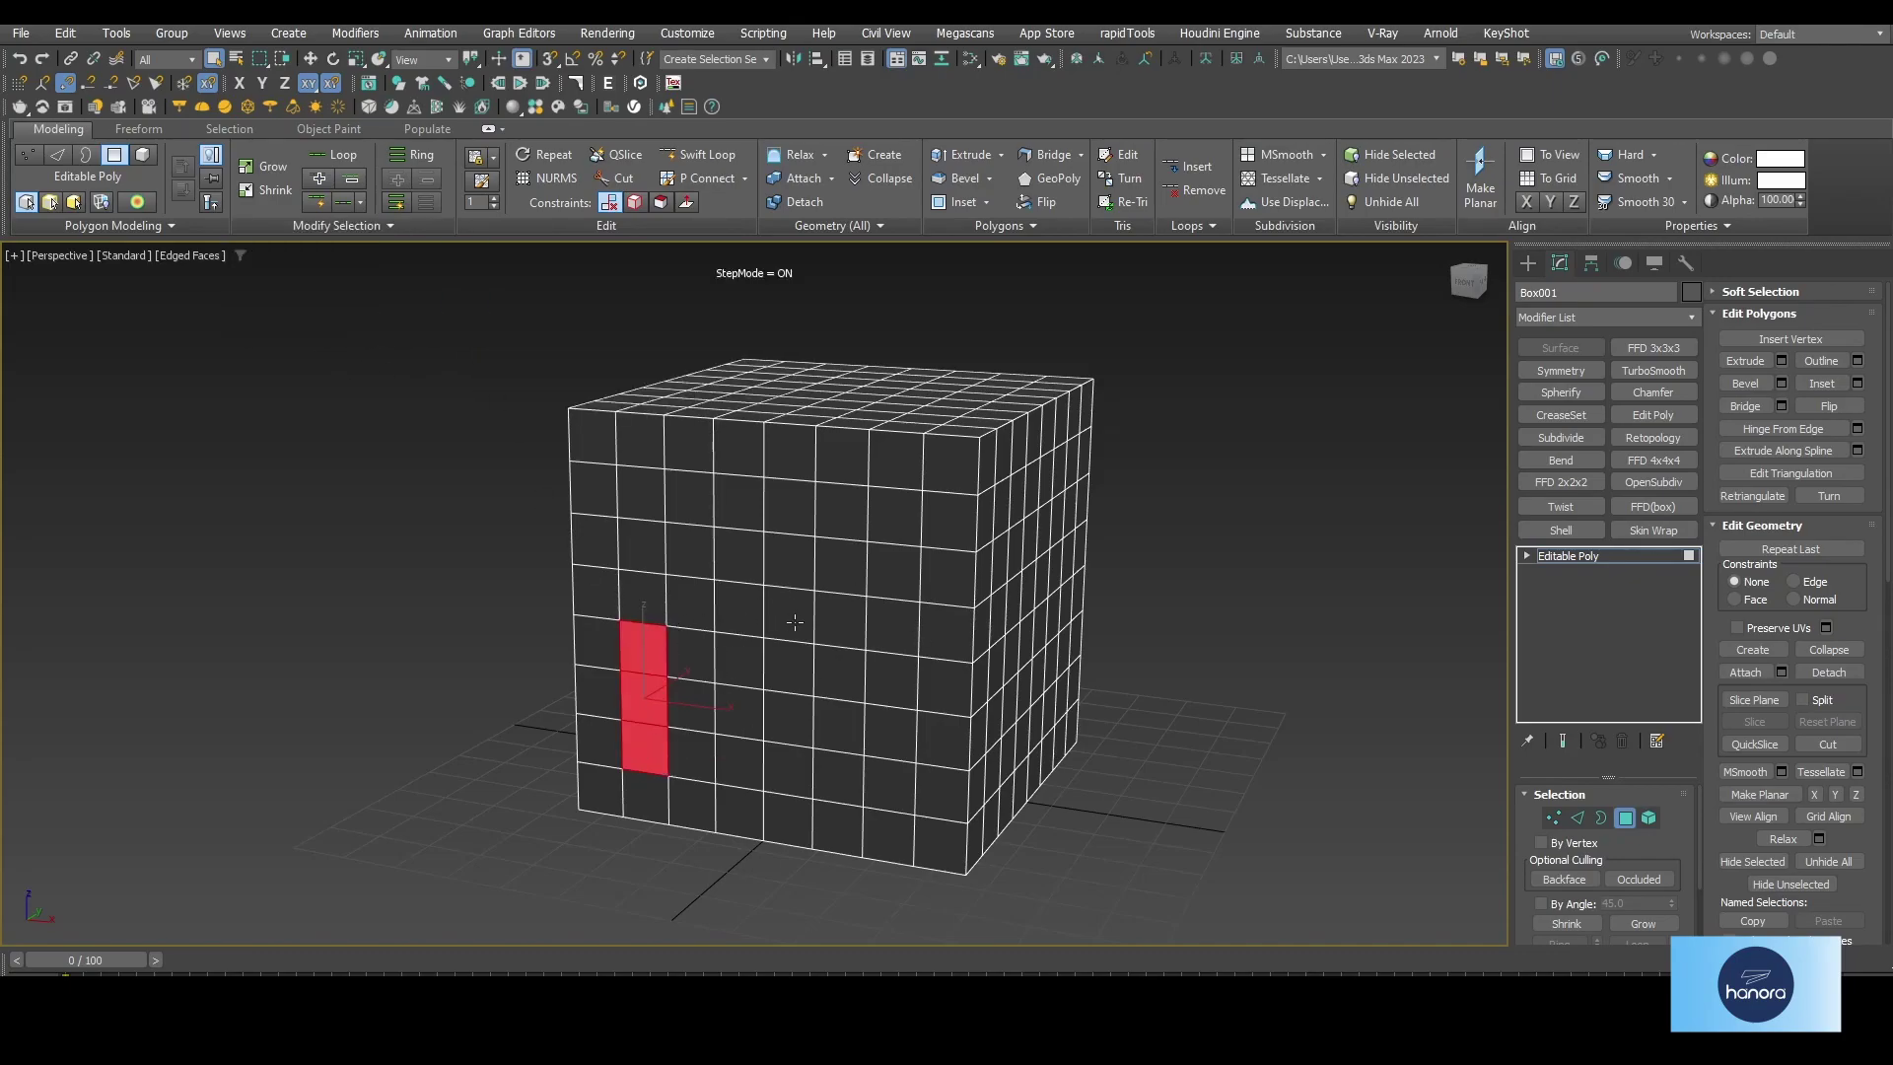
left_click(789, 661)
left_click(945, 685)
left_click(946, 580)
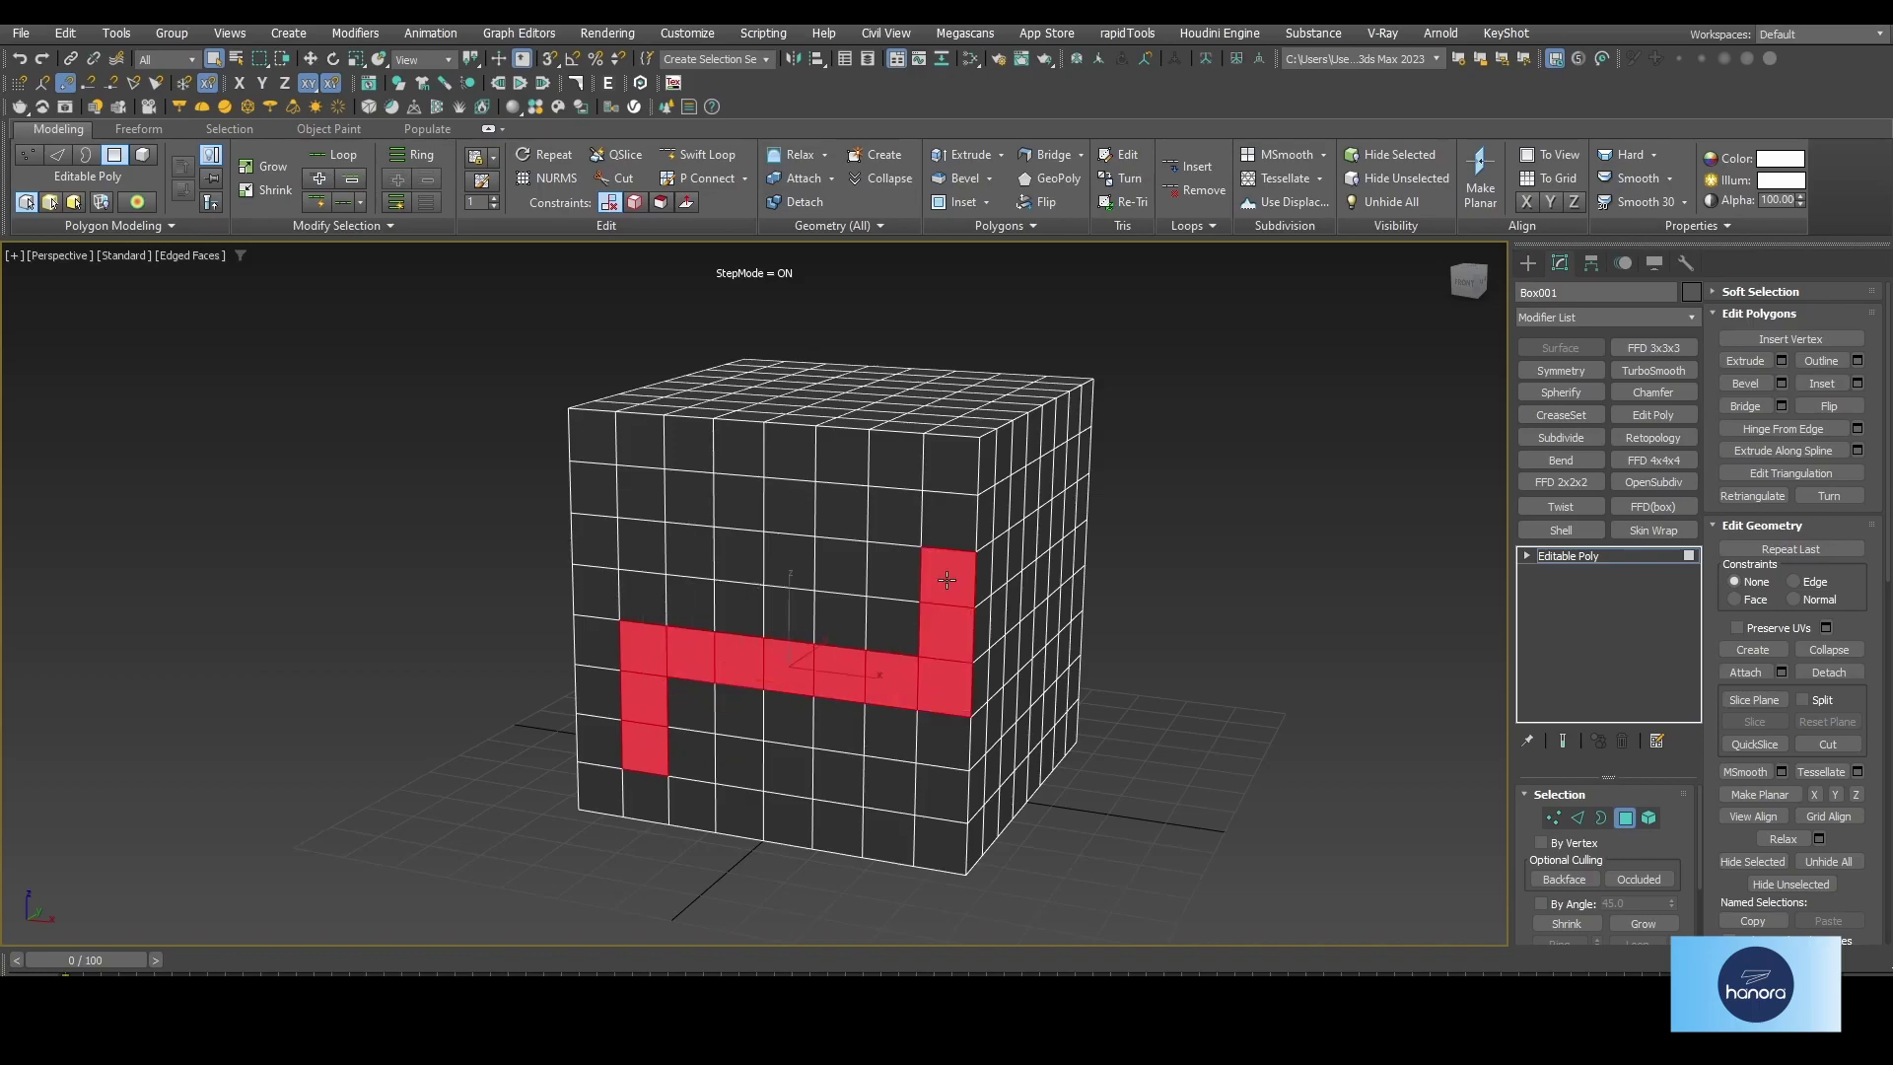
left_click(840, 560)
left_click(782, 557)
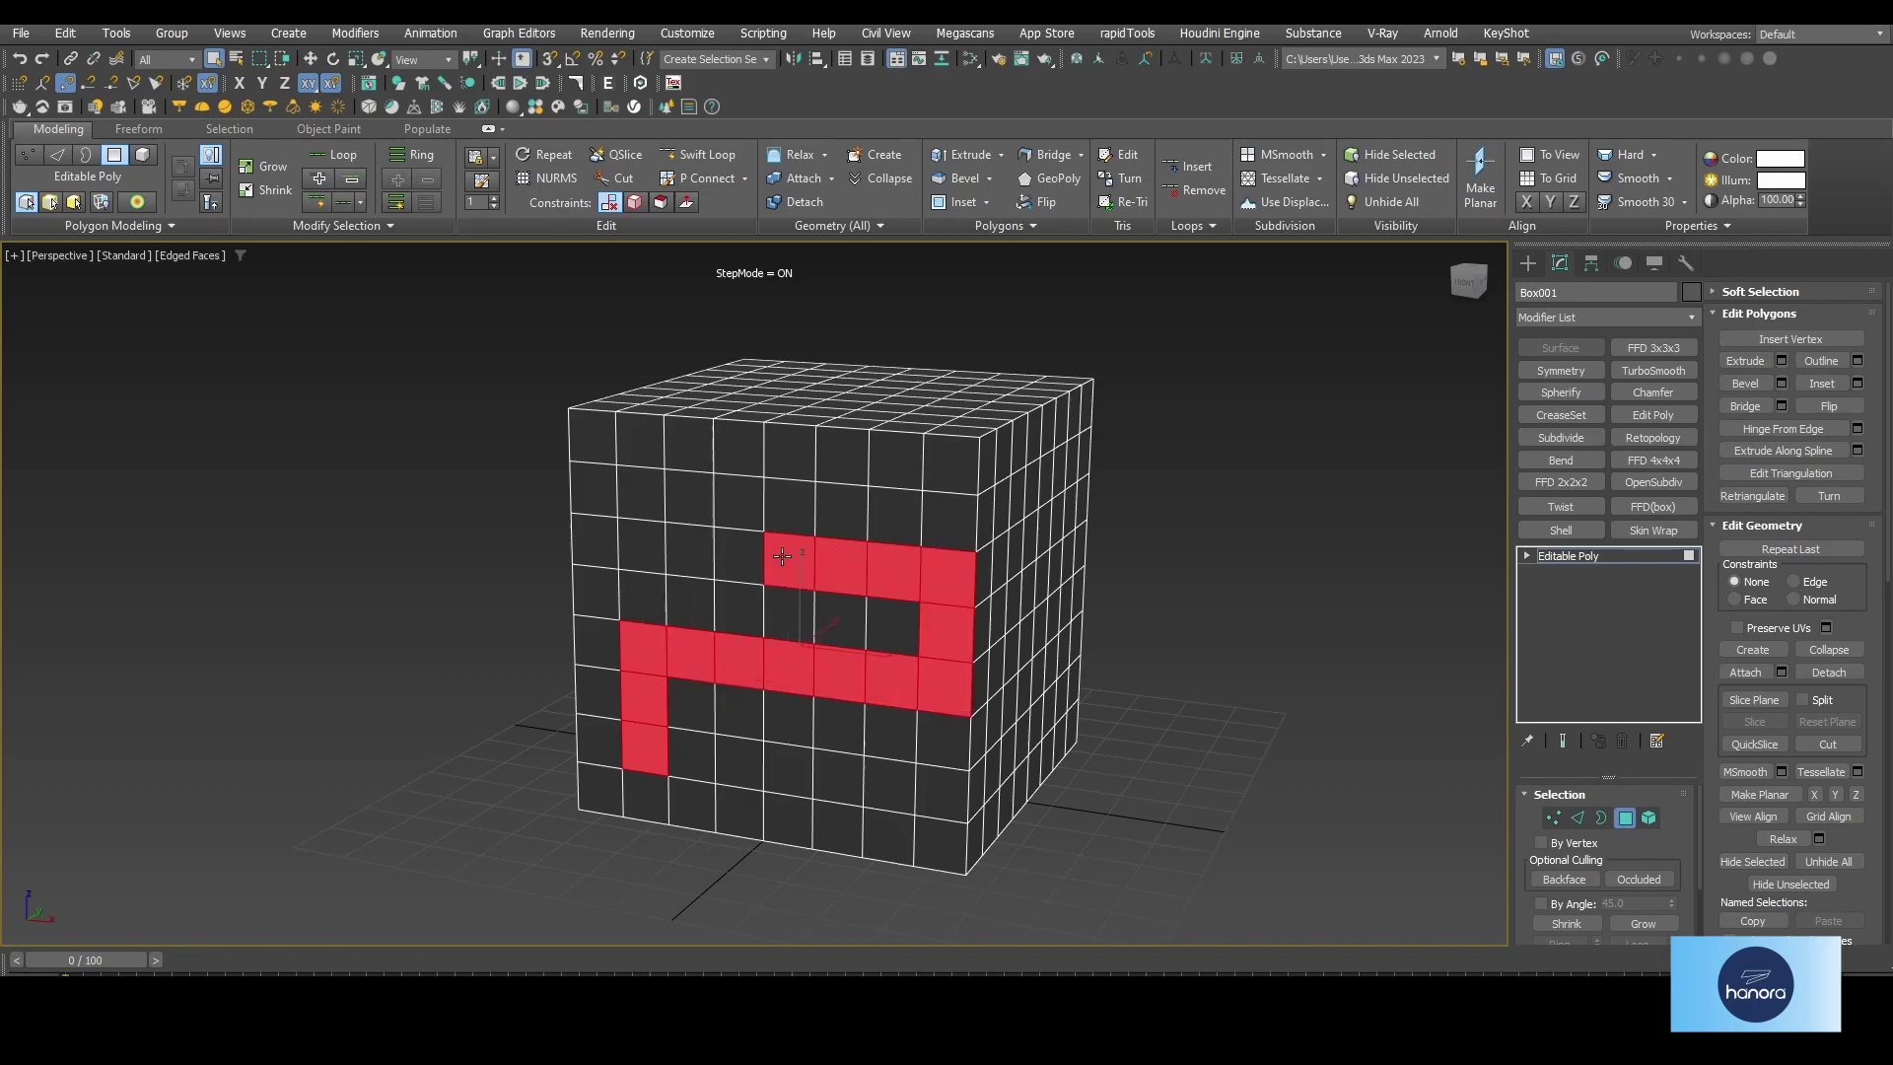
left_click(793, 462)
left_click(949, 460)
left_click(1008, 461)
left_click(1058, 438)
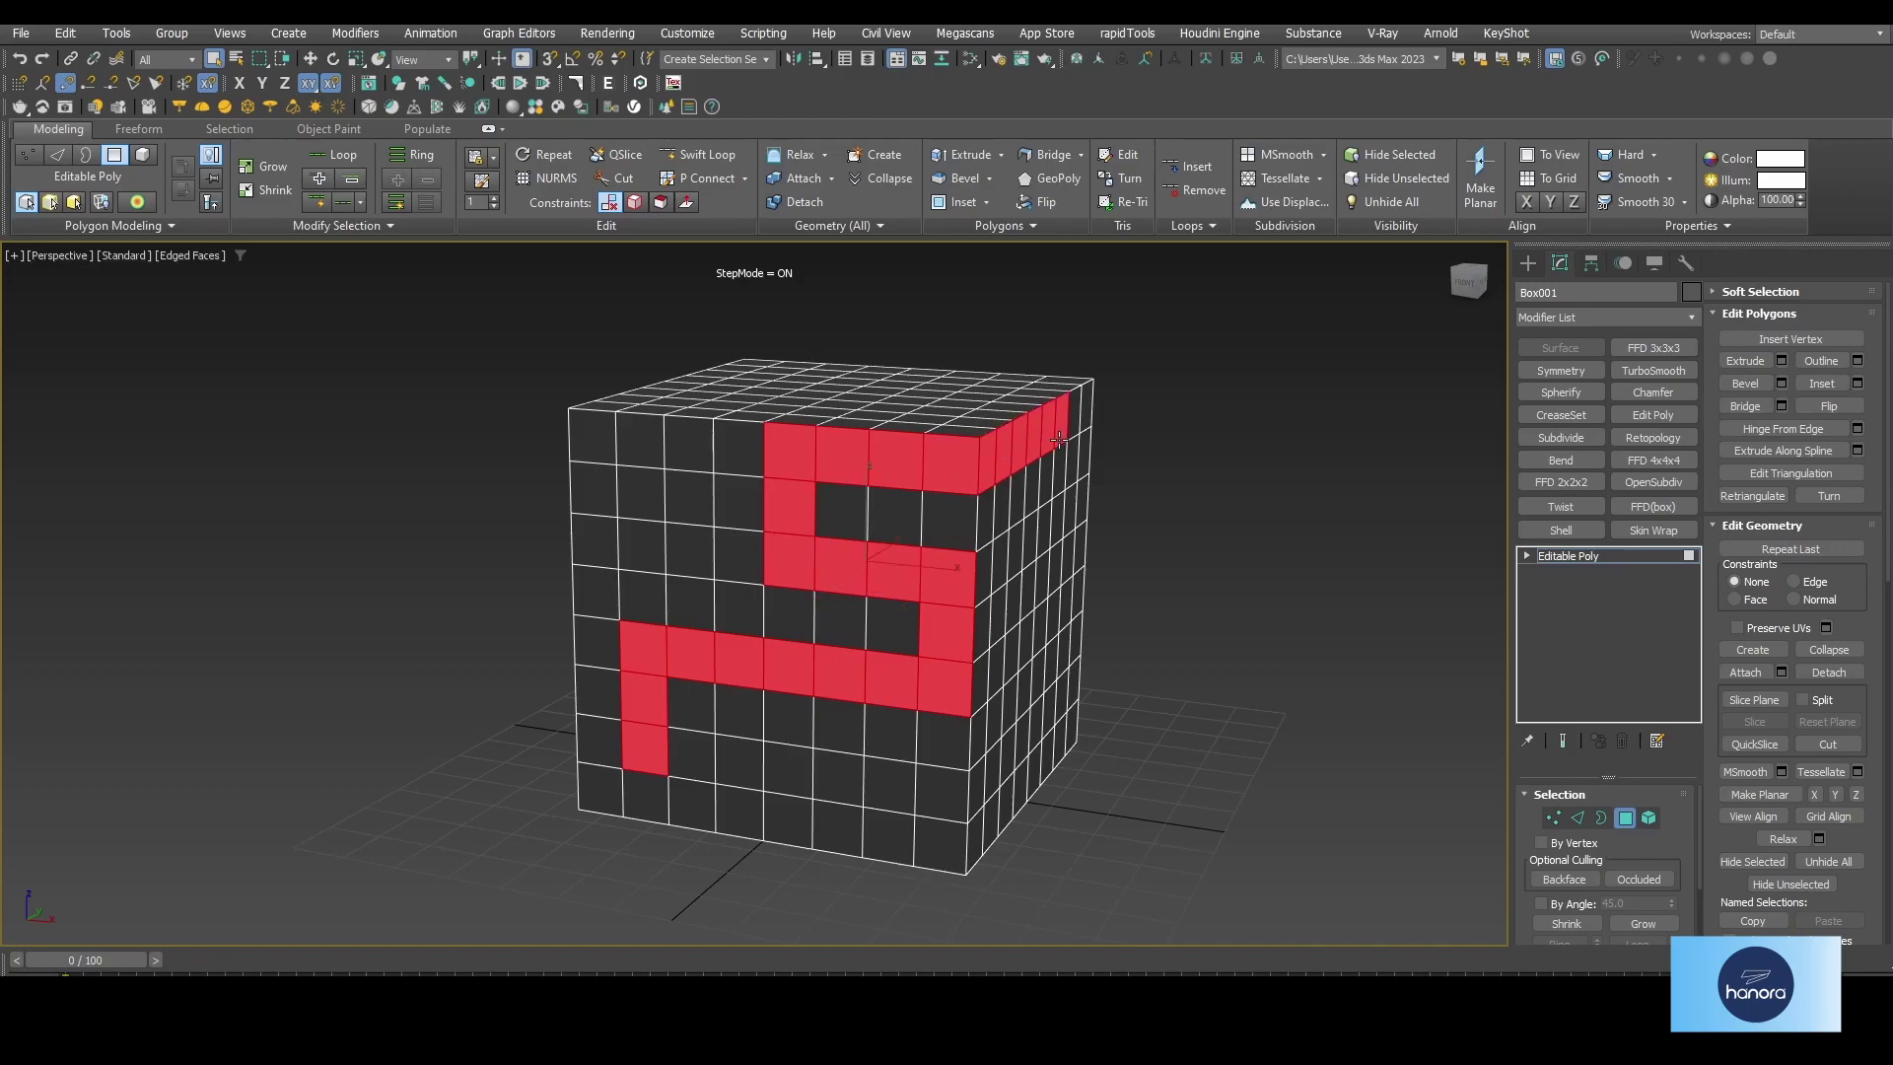
- Continue the polygon path down and along the bottom rows to complete the rectangular outline
middle_click_drag(1058, 439, 1124, 710, "alt")
left_click(1136, 716)
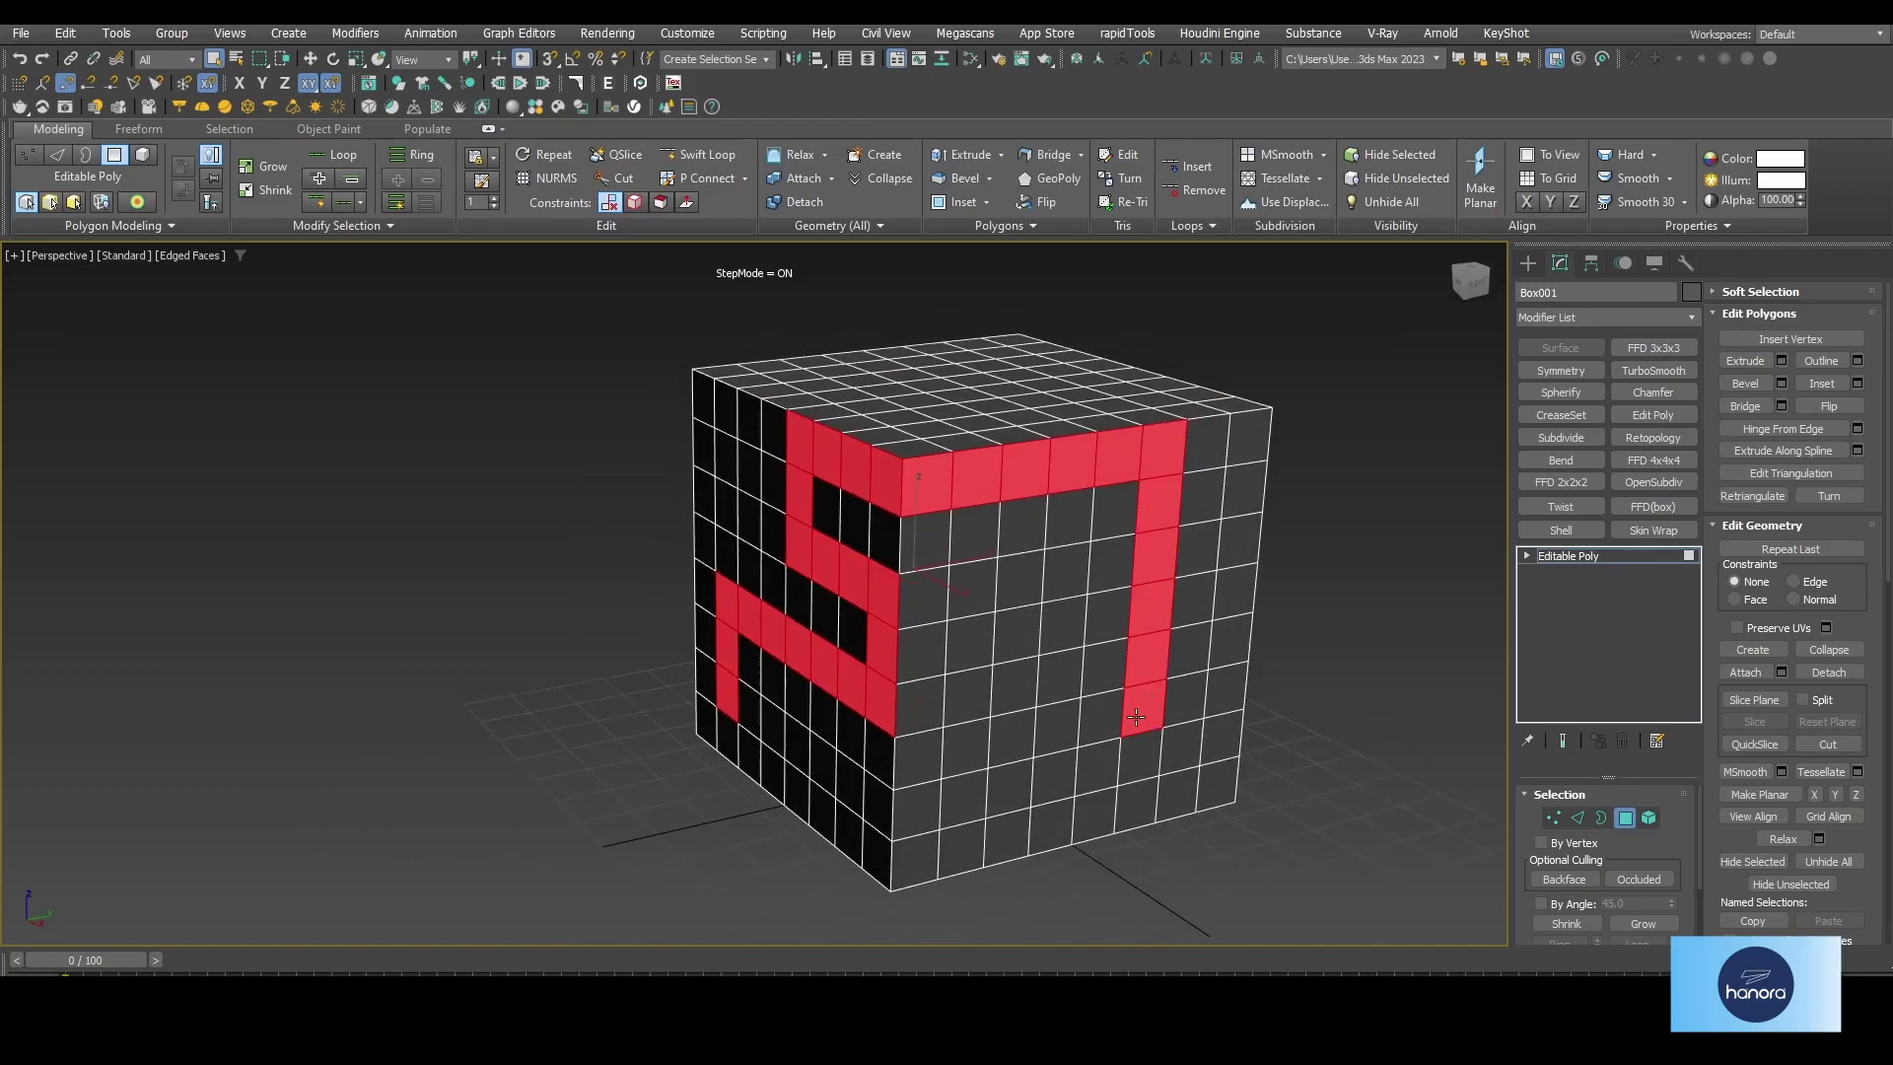
left_click(1013, 741)
left_click(1019, 570)
left_click(921, 597)
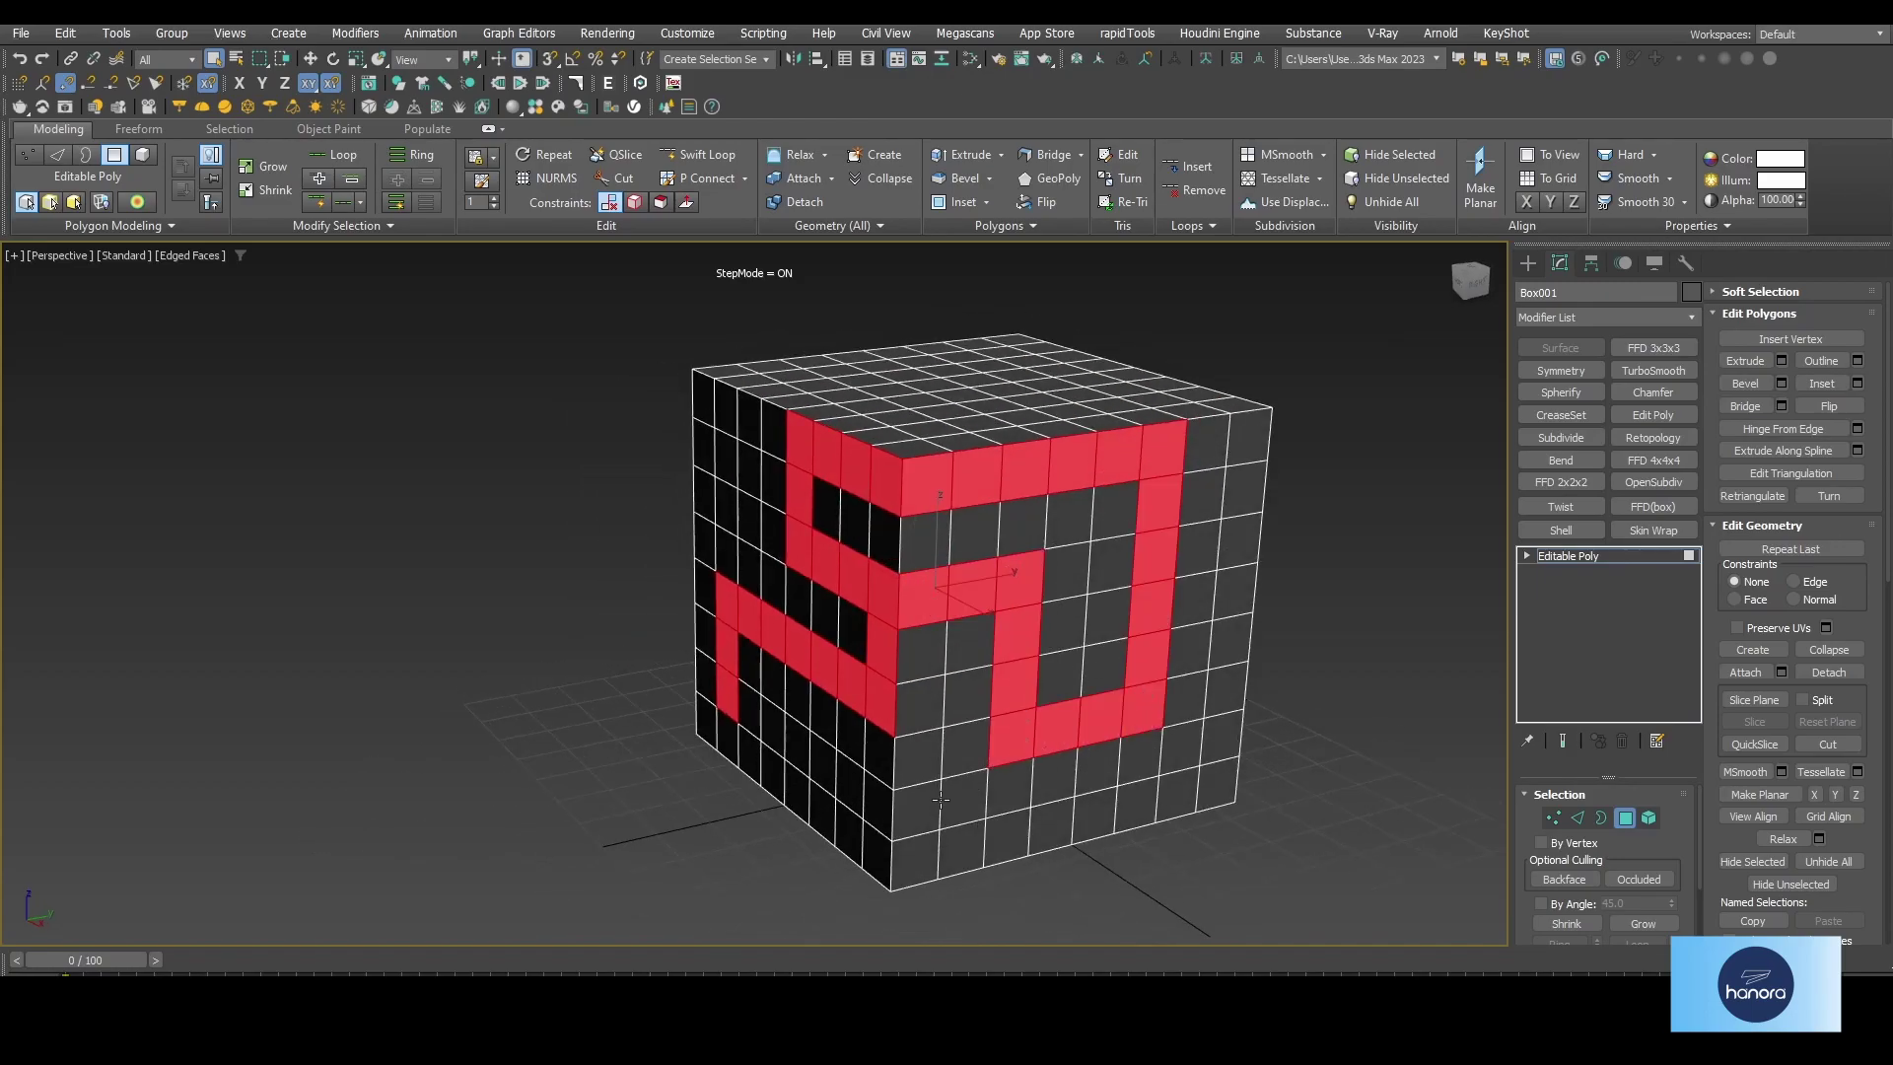
left_click(920, 815)
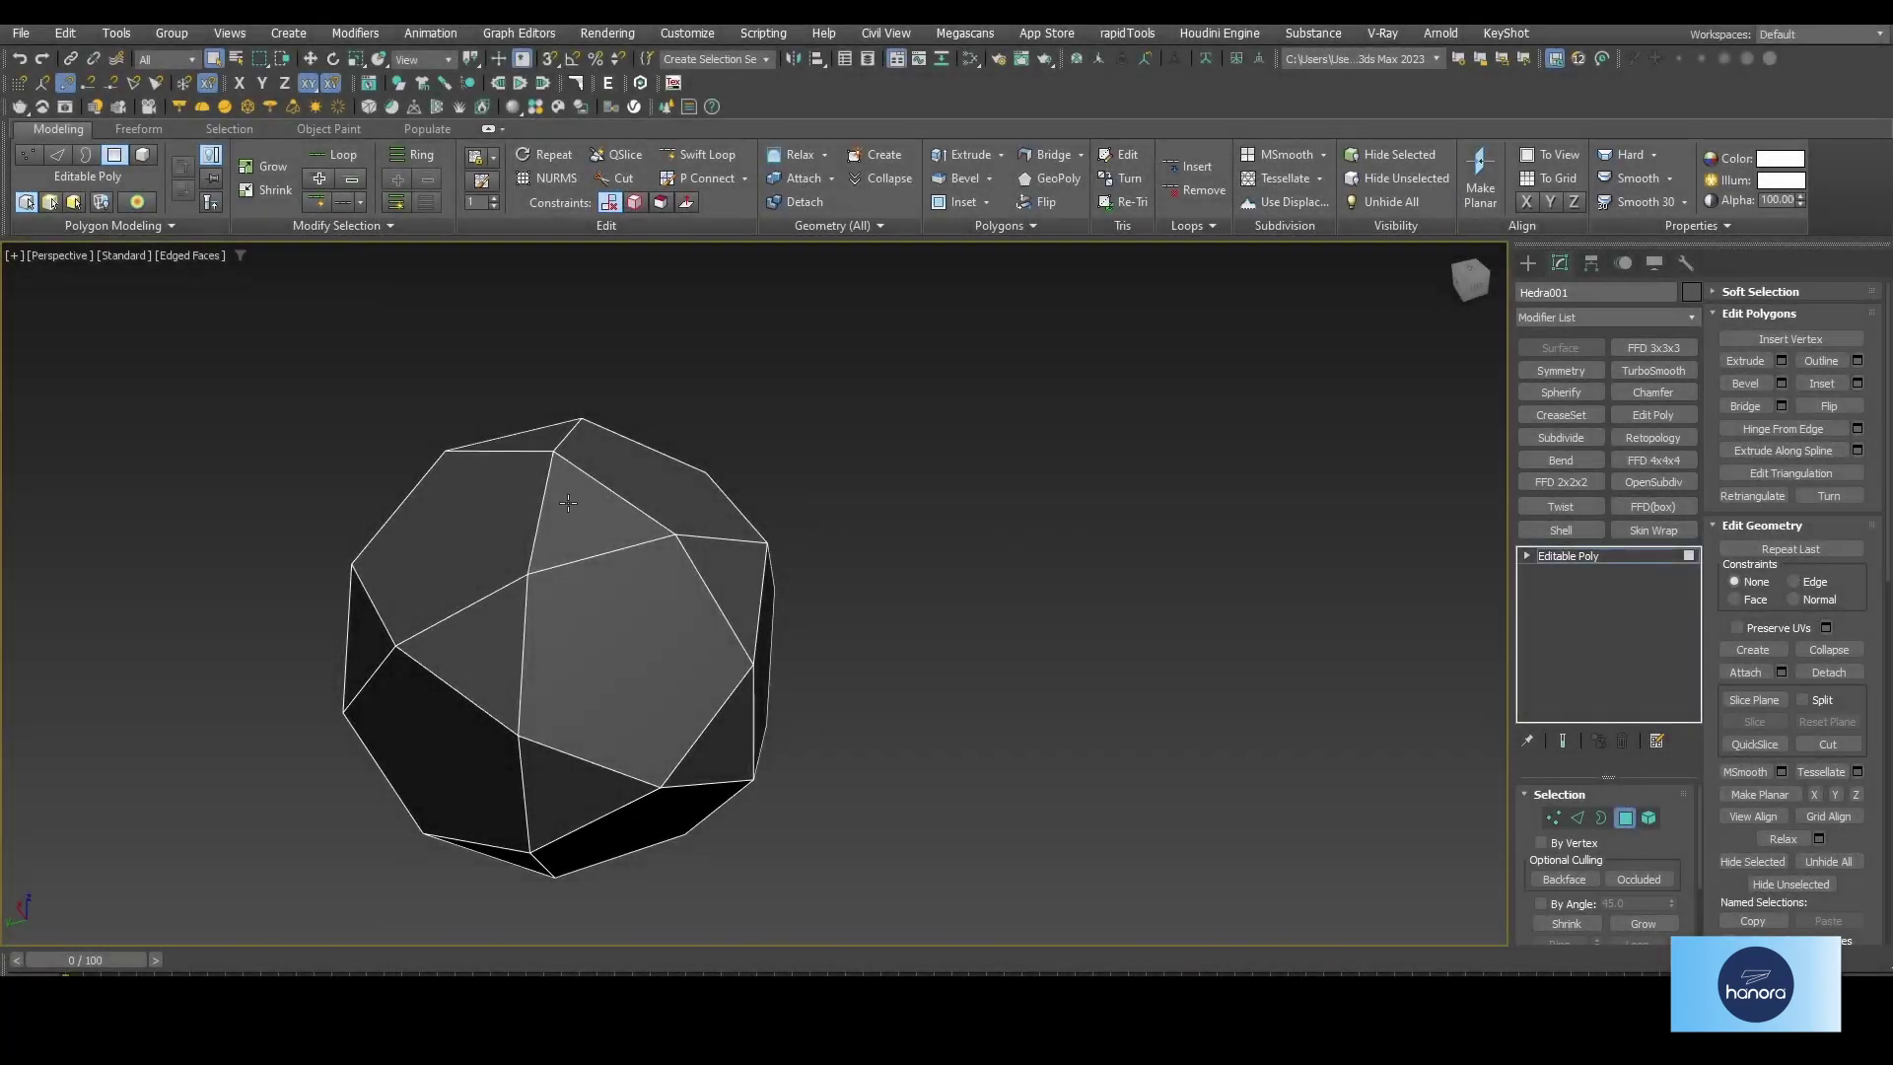
- Select all triangles on Hedra001 matching a chosen triangle using Similar
left_click(586, 512)
left_click(351, 226)
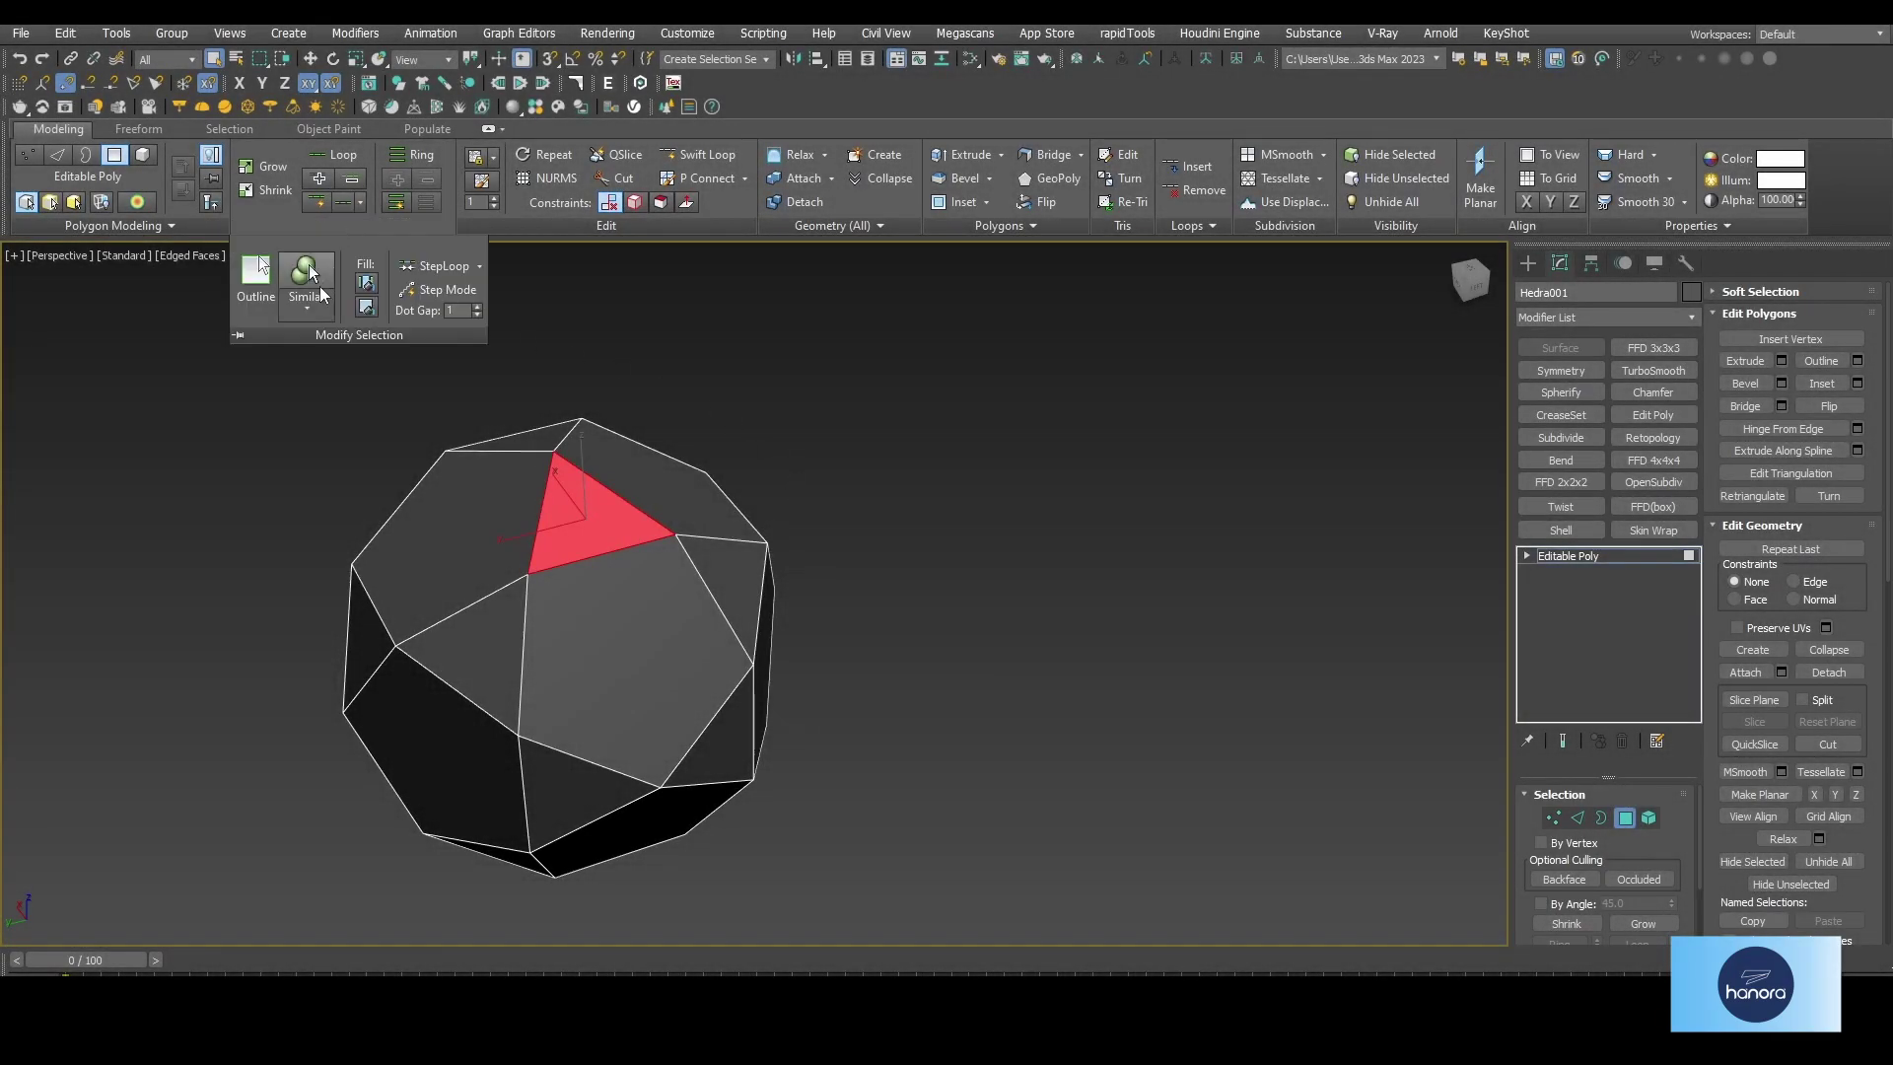
left_click(306, 272)
mouse_move(555, 653)
middle_mouse_down()
mouse_move(951, 654)
mouse_move(743, 684)
mouse_move(671, 580)
mouse_move(735, 509)
mouse_move(955, 511)
mouse_move(1020, 600)
mouse_move(727, 679)
middle_mouse_up()
- Select all pentagon faces matching a chosen pentagon using Similar
left_click(658, 645)
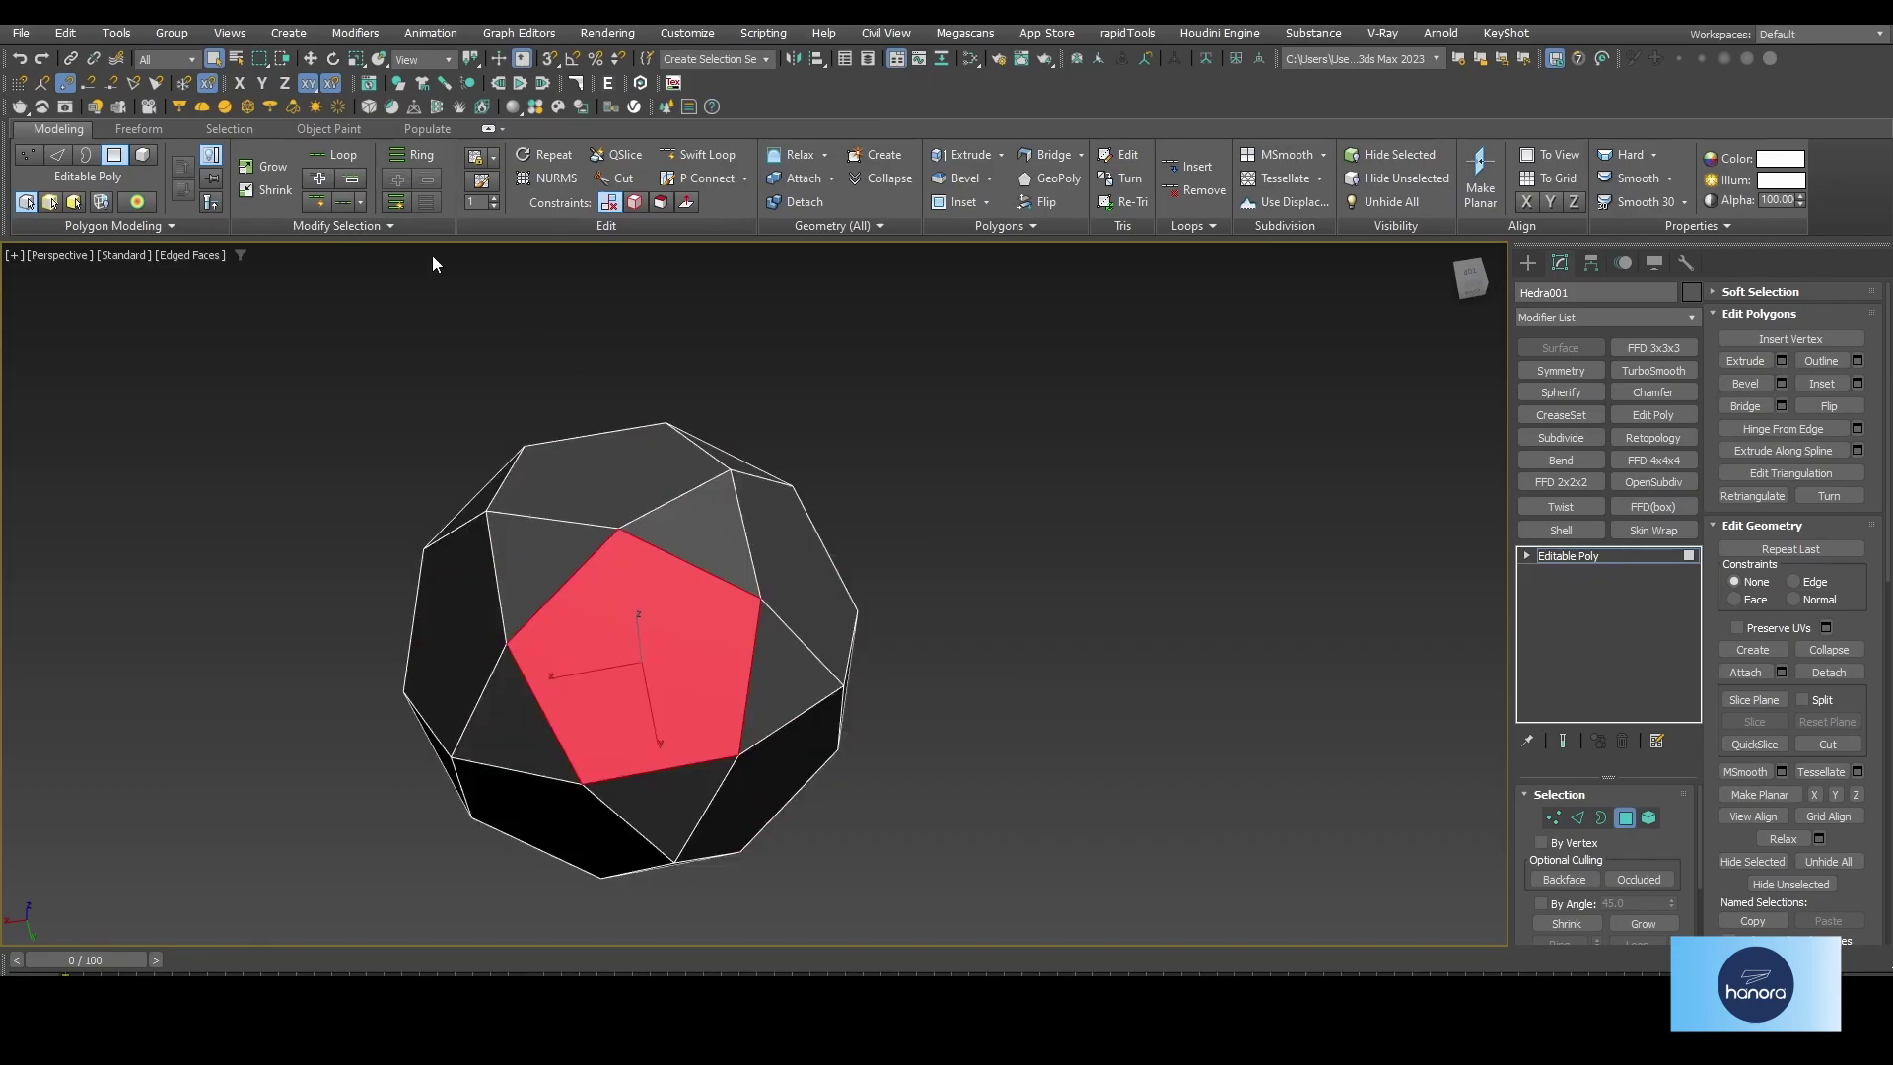
left_click(365, 226)
left_click(307, 275)
mouse_move(690, 612)
middle_mouse_down("alt")
mouse_move(812, 646)
mouse_move(938, 499)
mouse_move(1107, 541)
middle_mouse_up("alt")
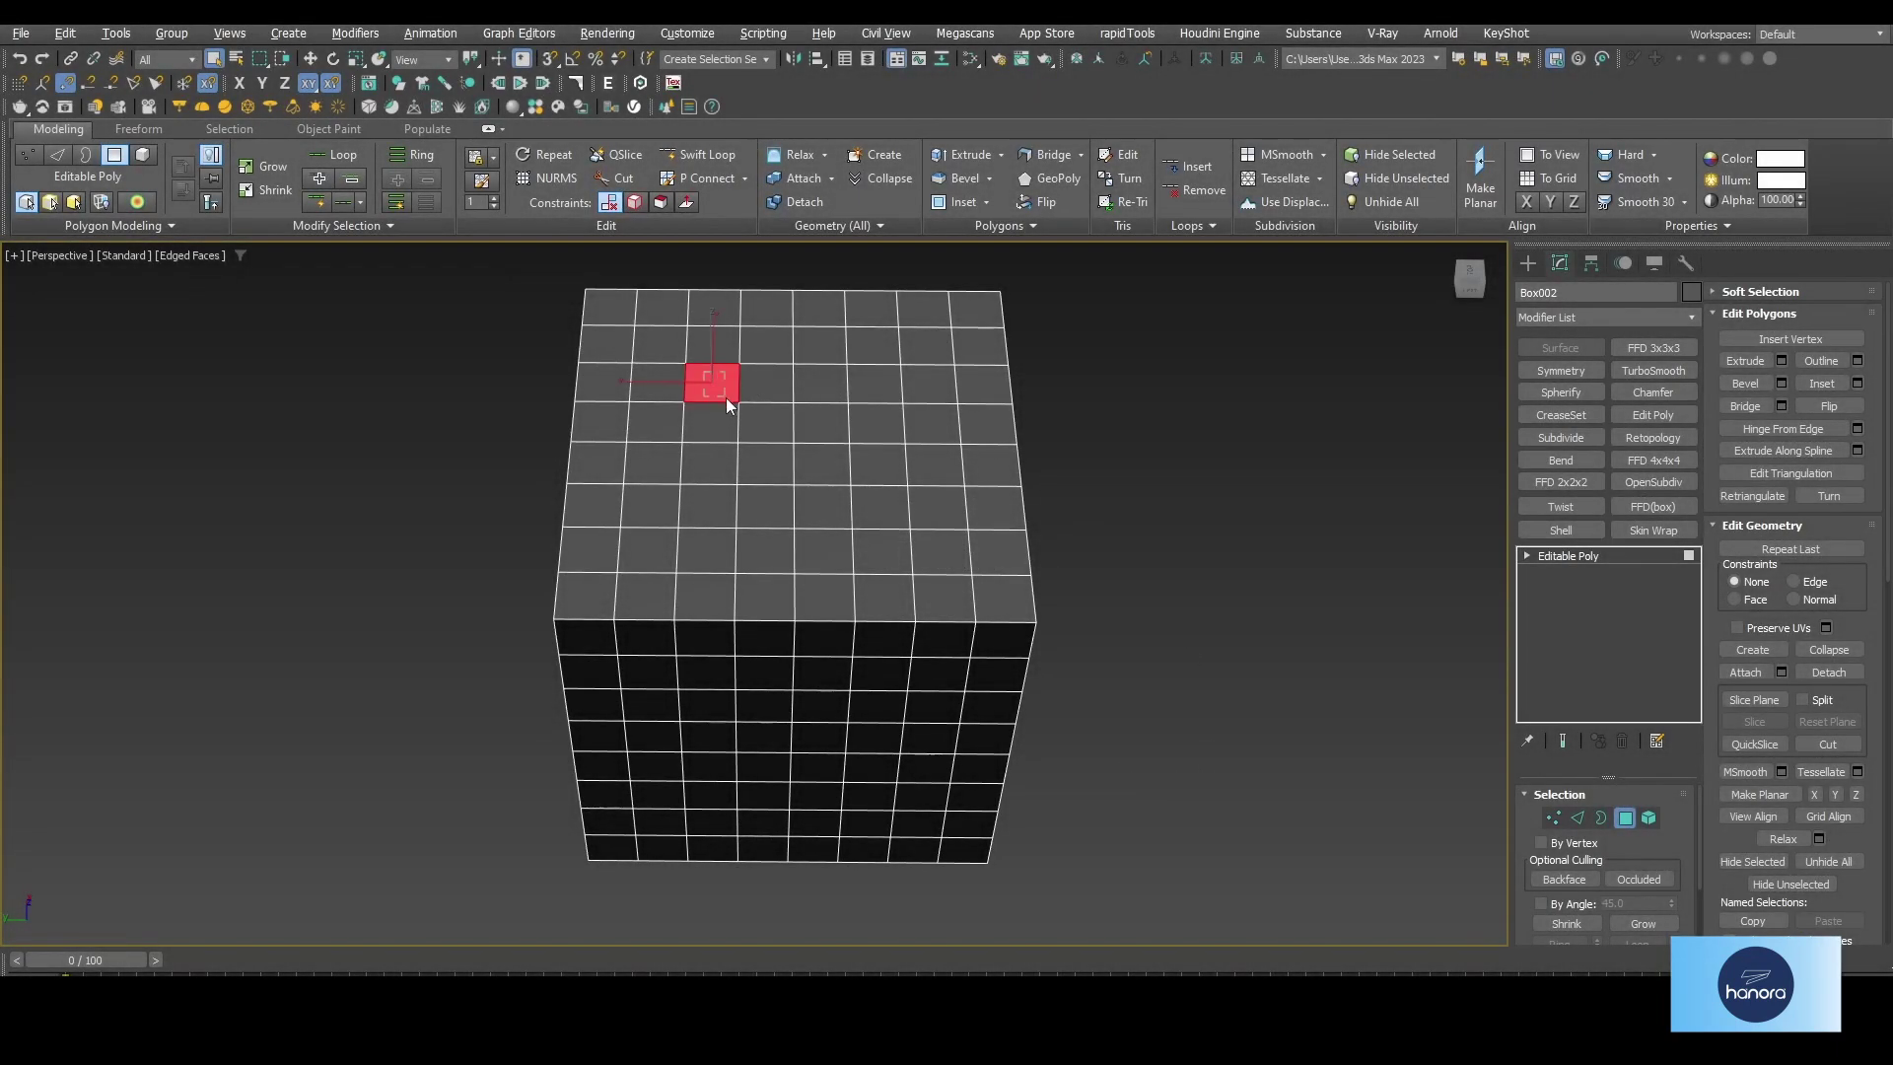
- Fill-select the rectangular block between two corner polygons on the box top
left_click(944, 560, "ctrl+shift")
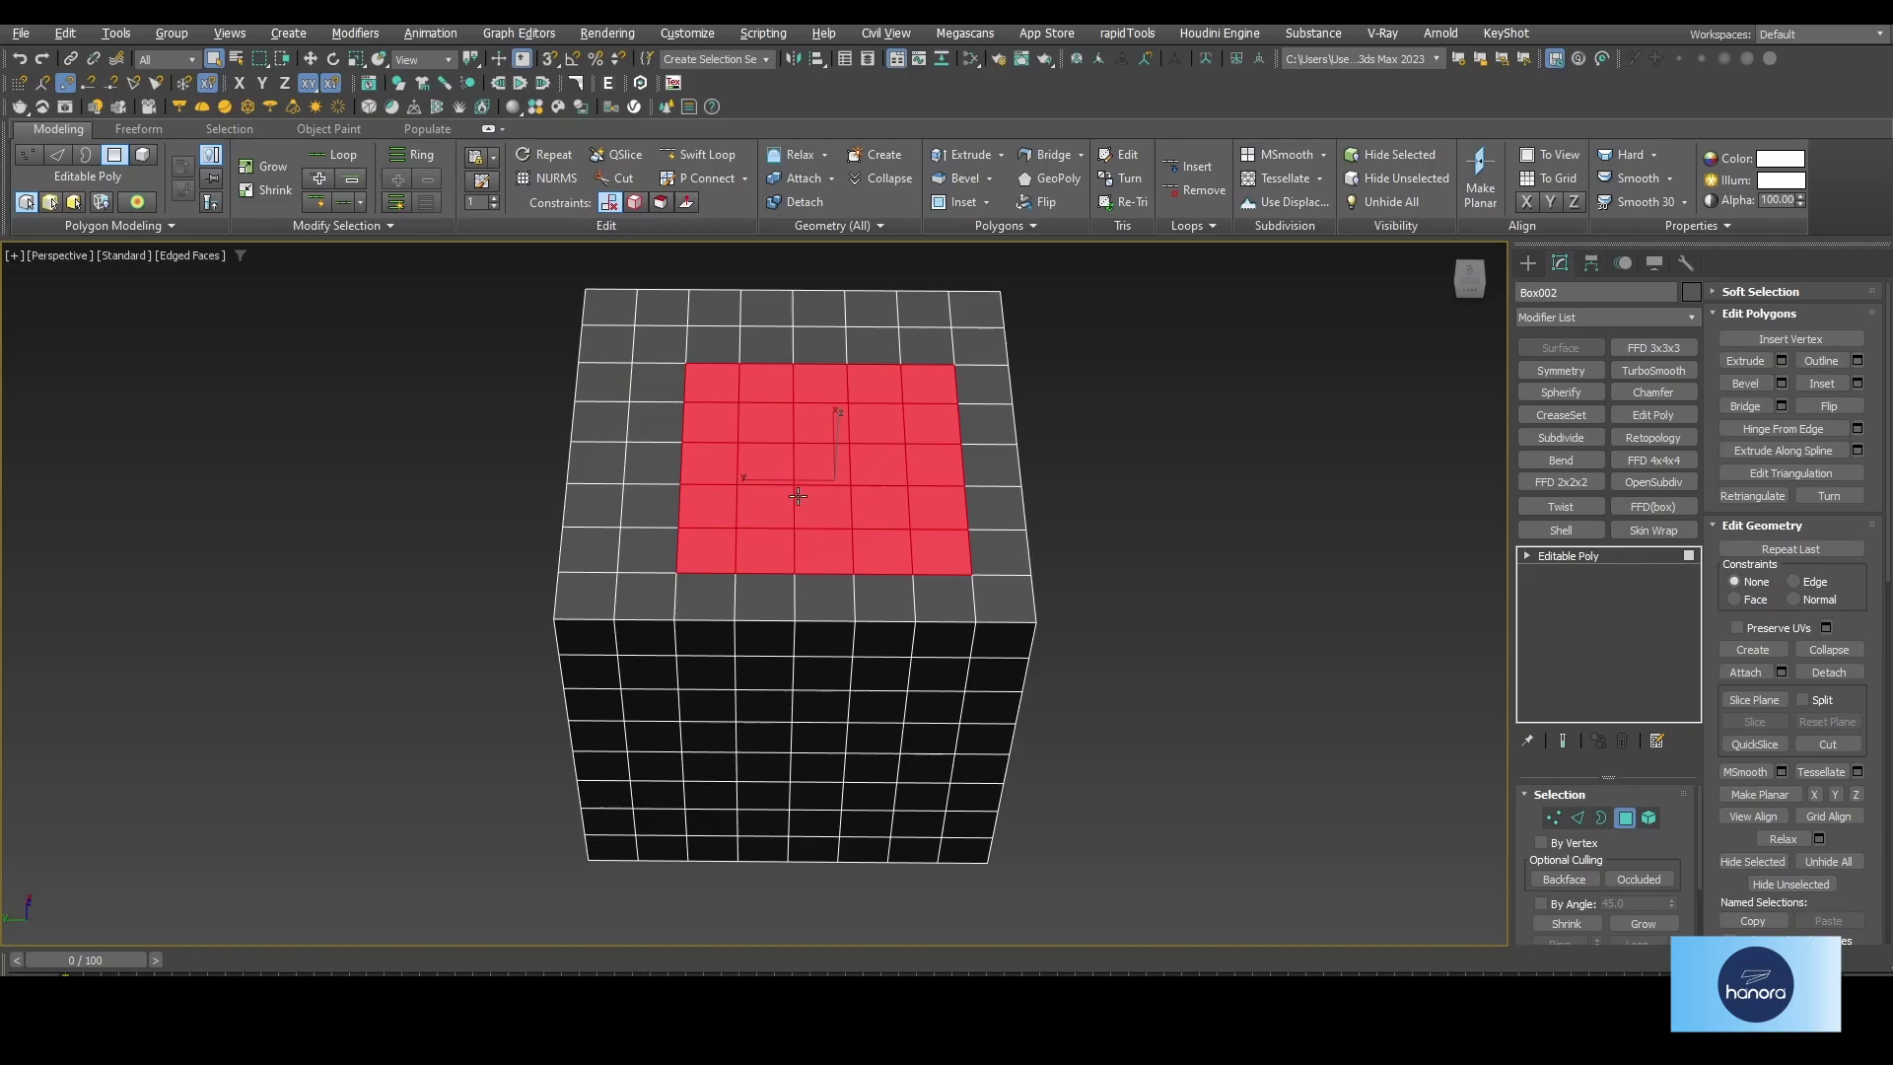
left_click(1256, 499)
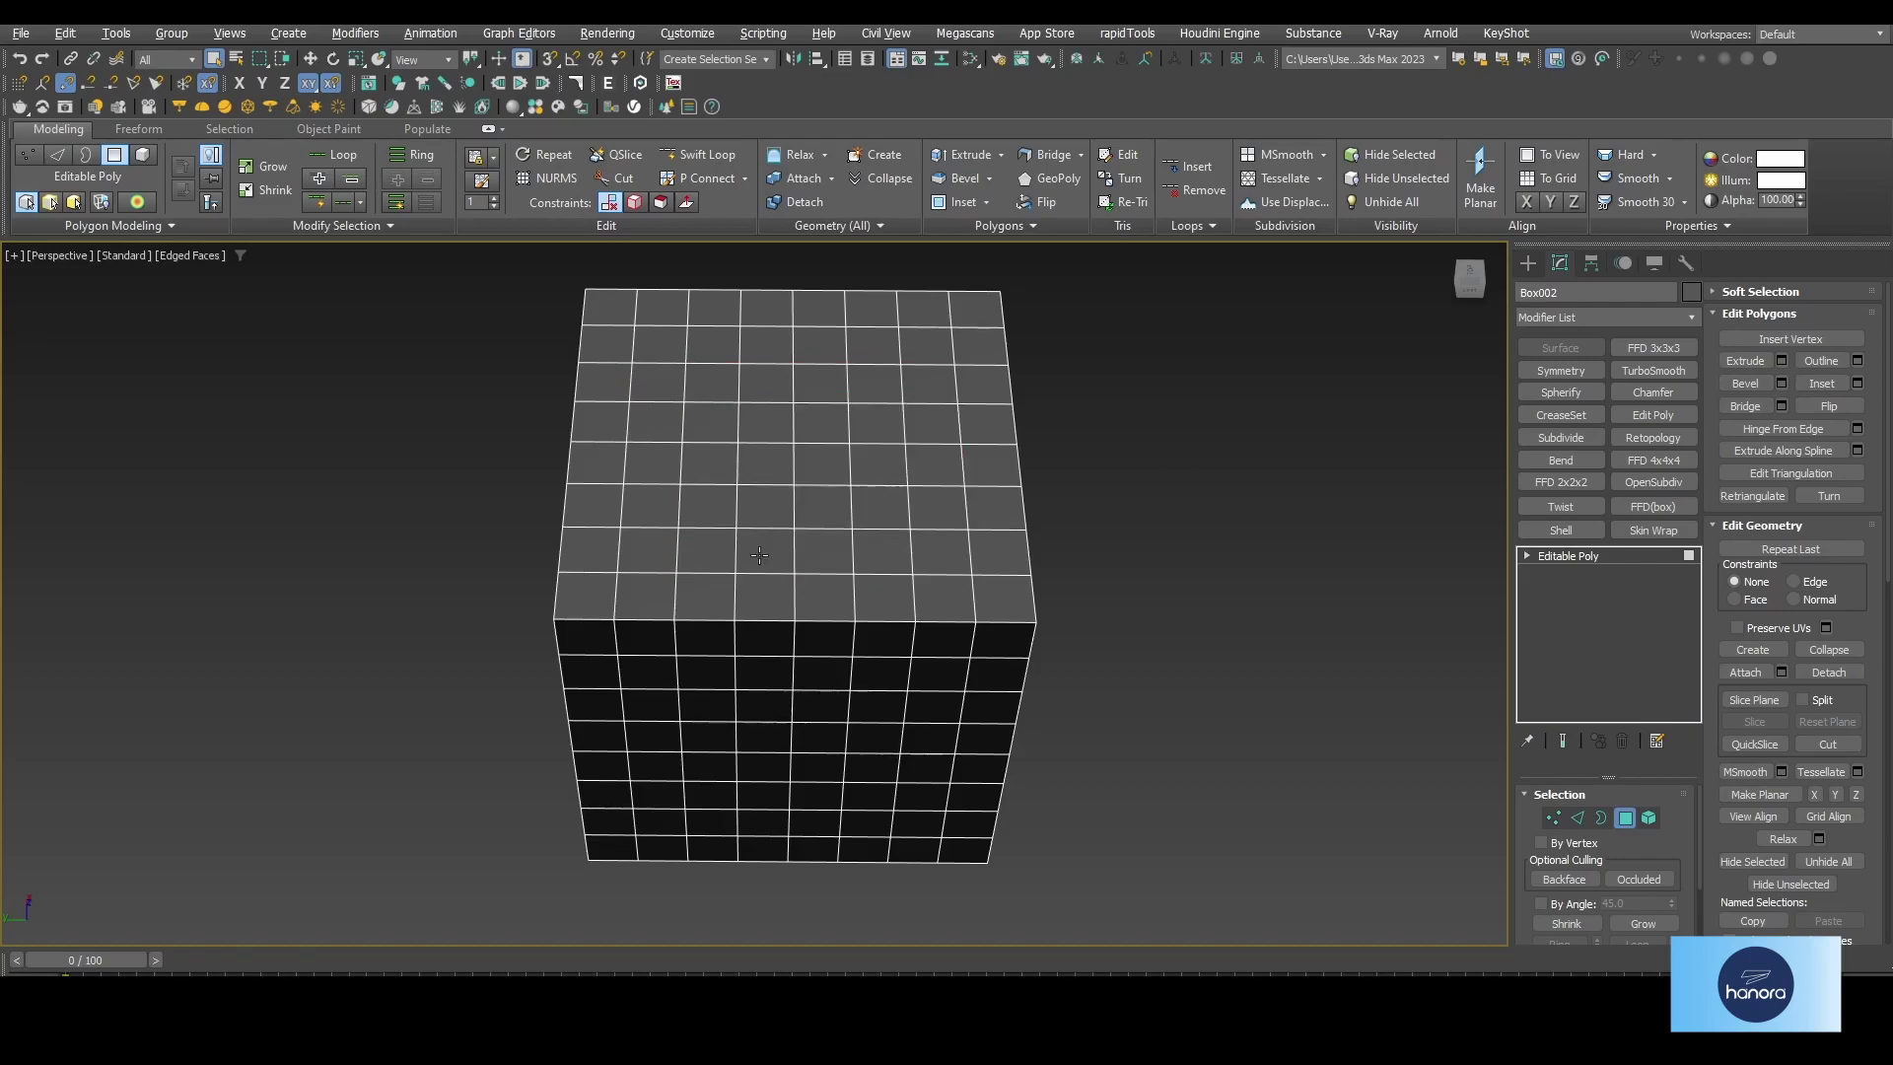
left_click(696, 547)
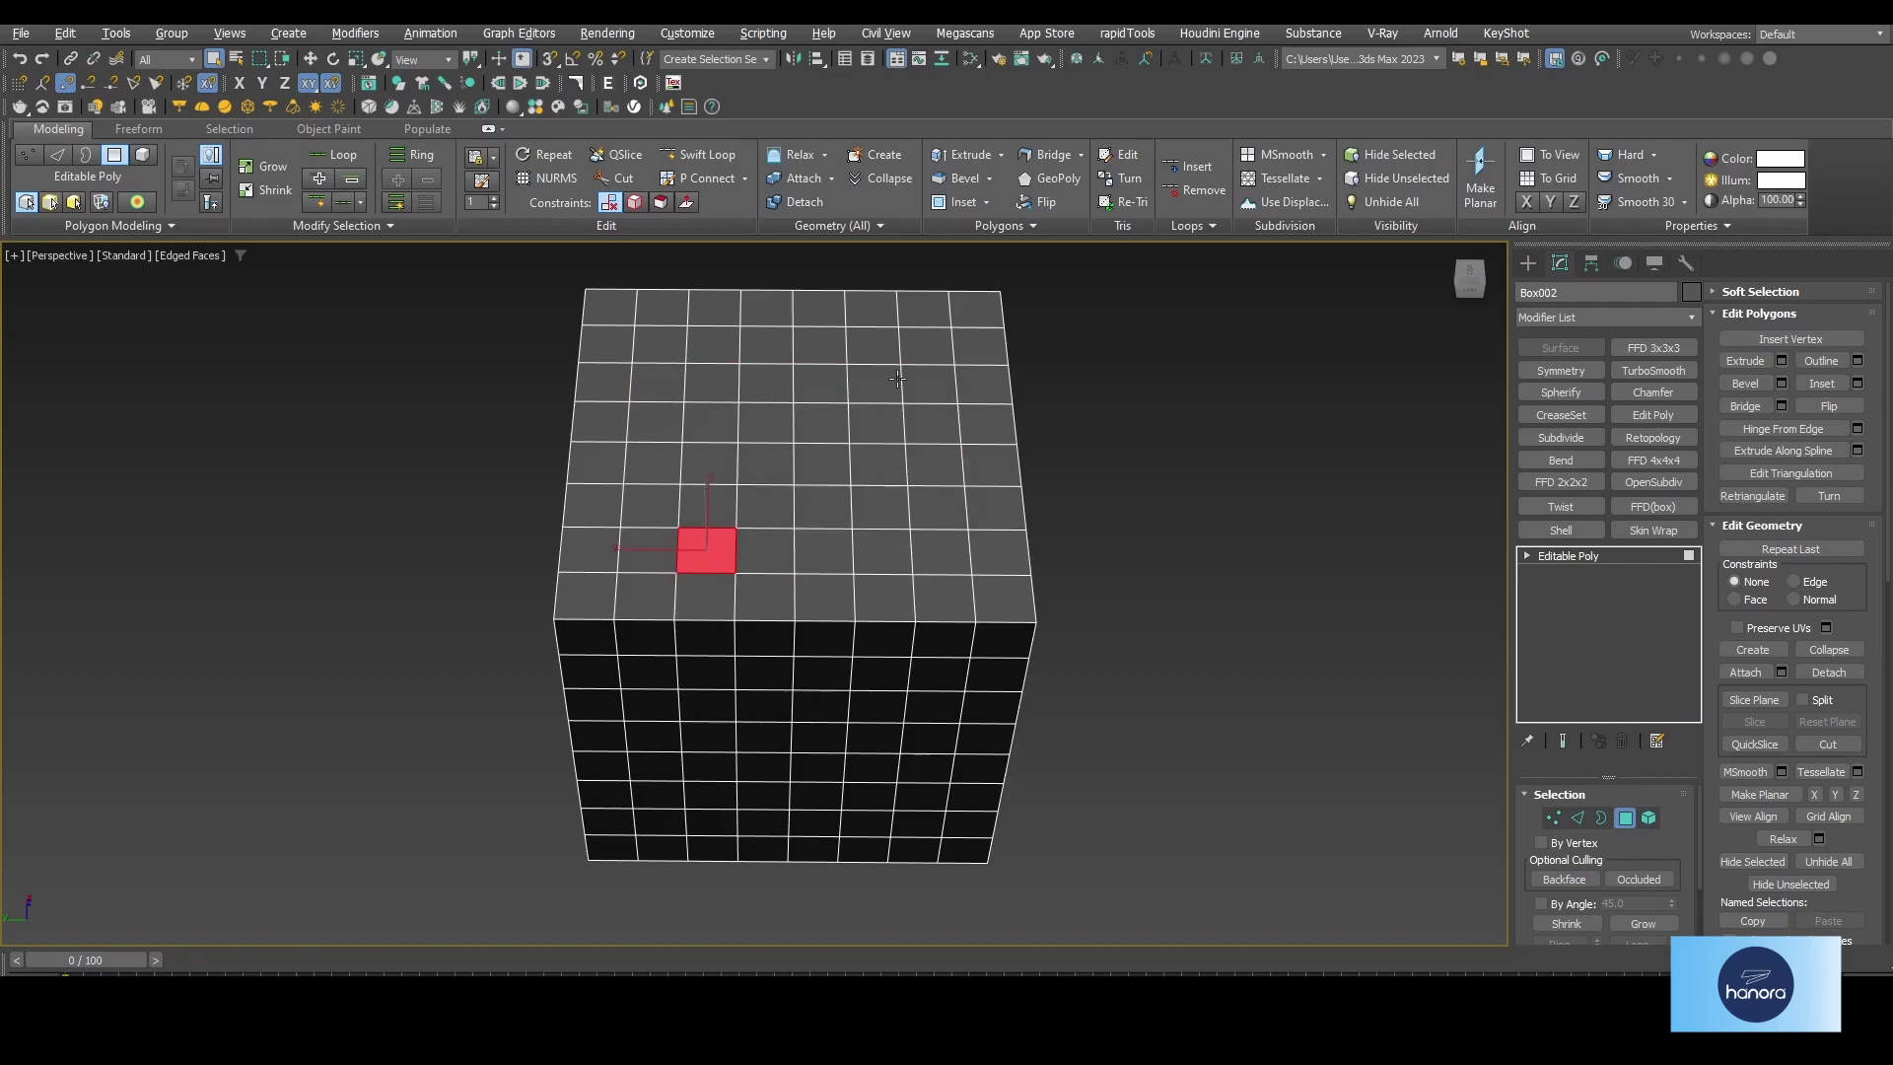
left_click(932, 390, "ctrl")
left_click(351, 227)
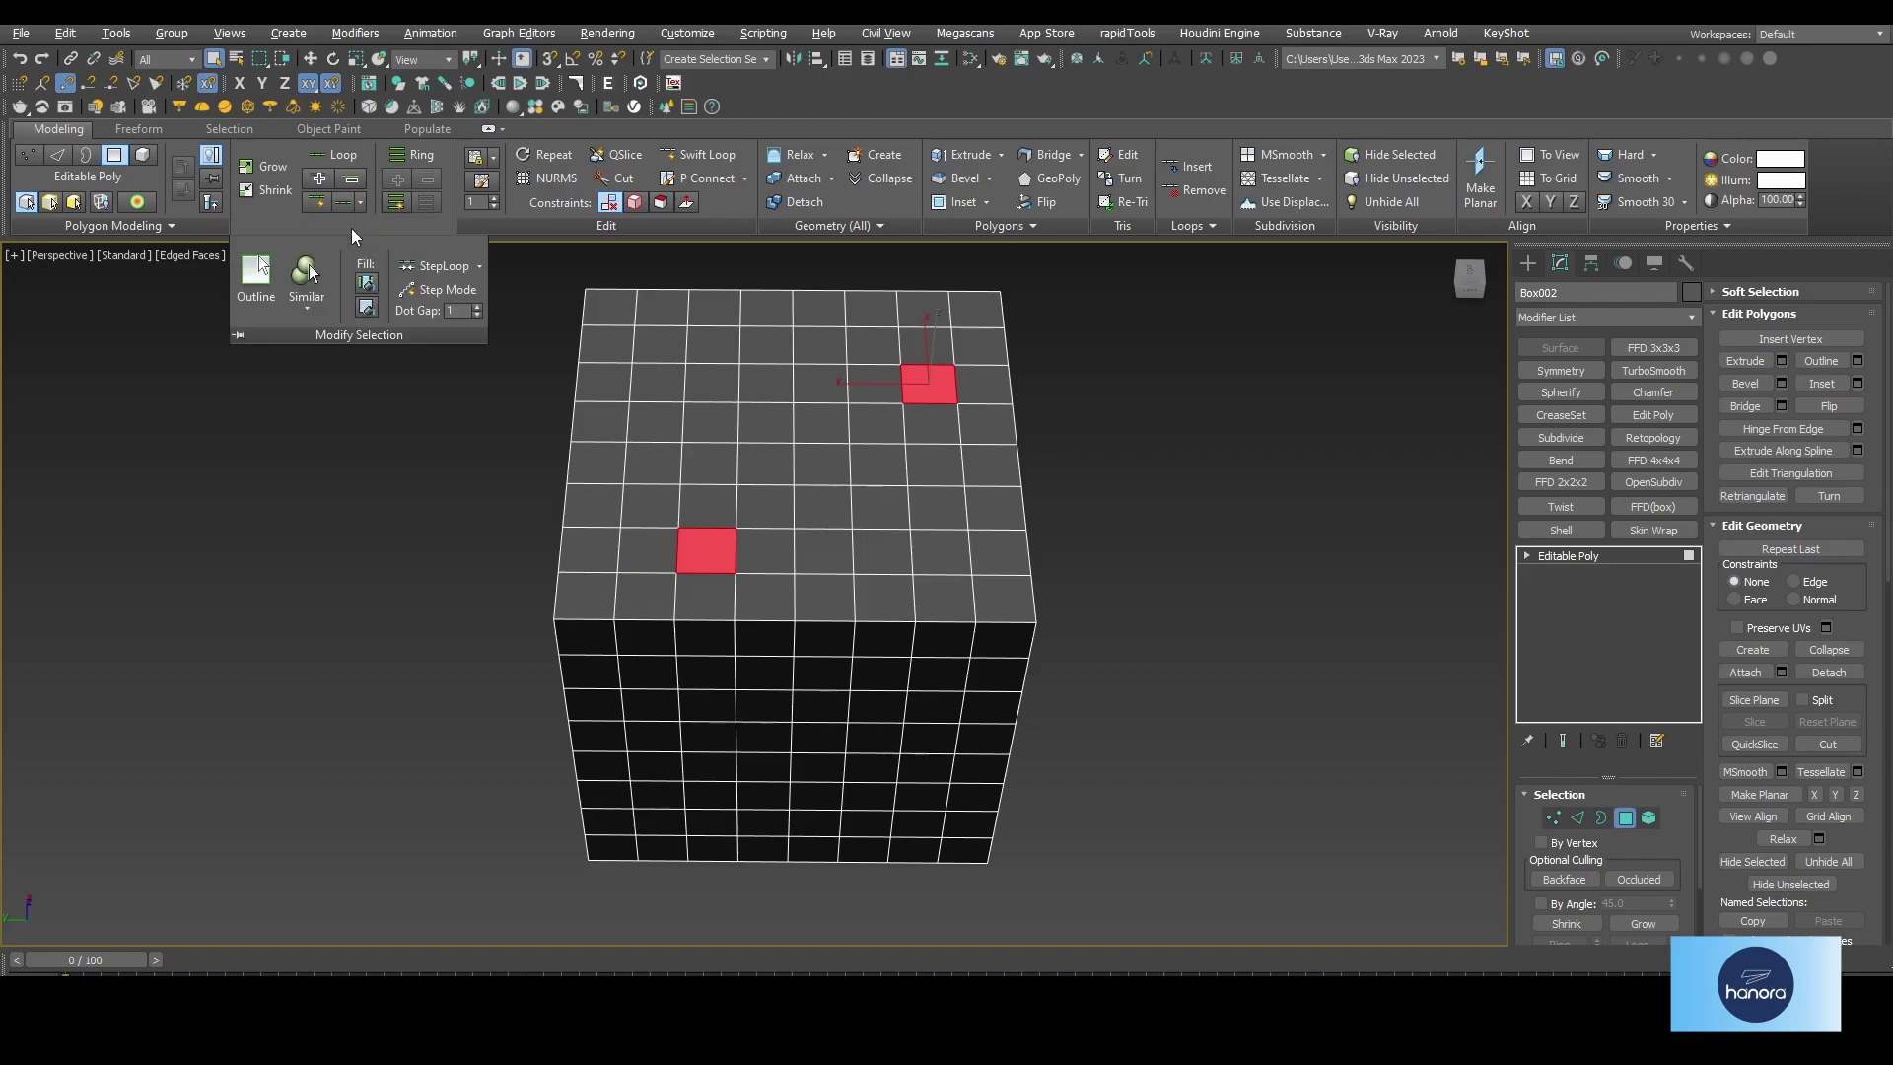
left_click(366, 284)
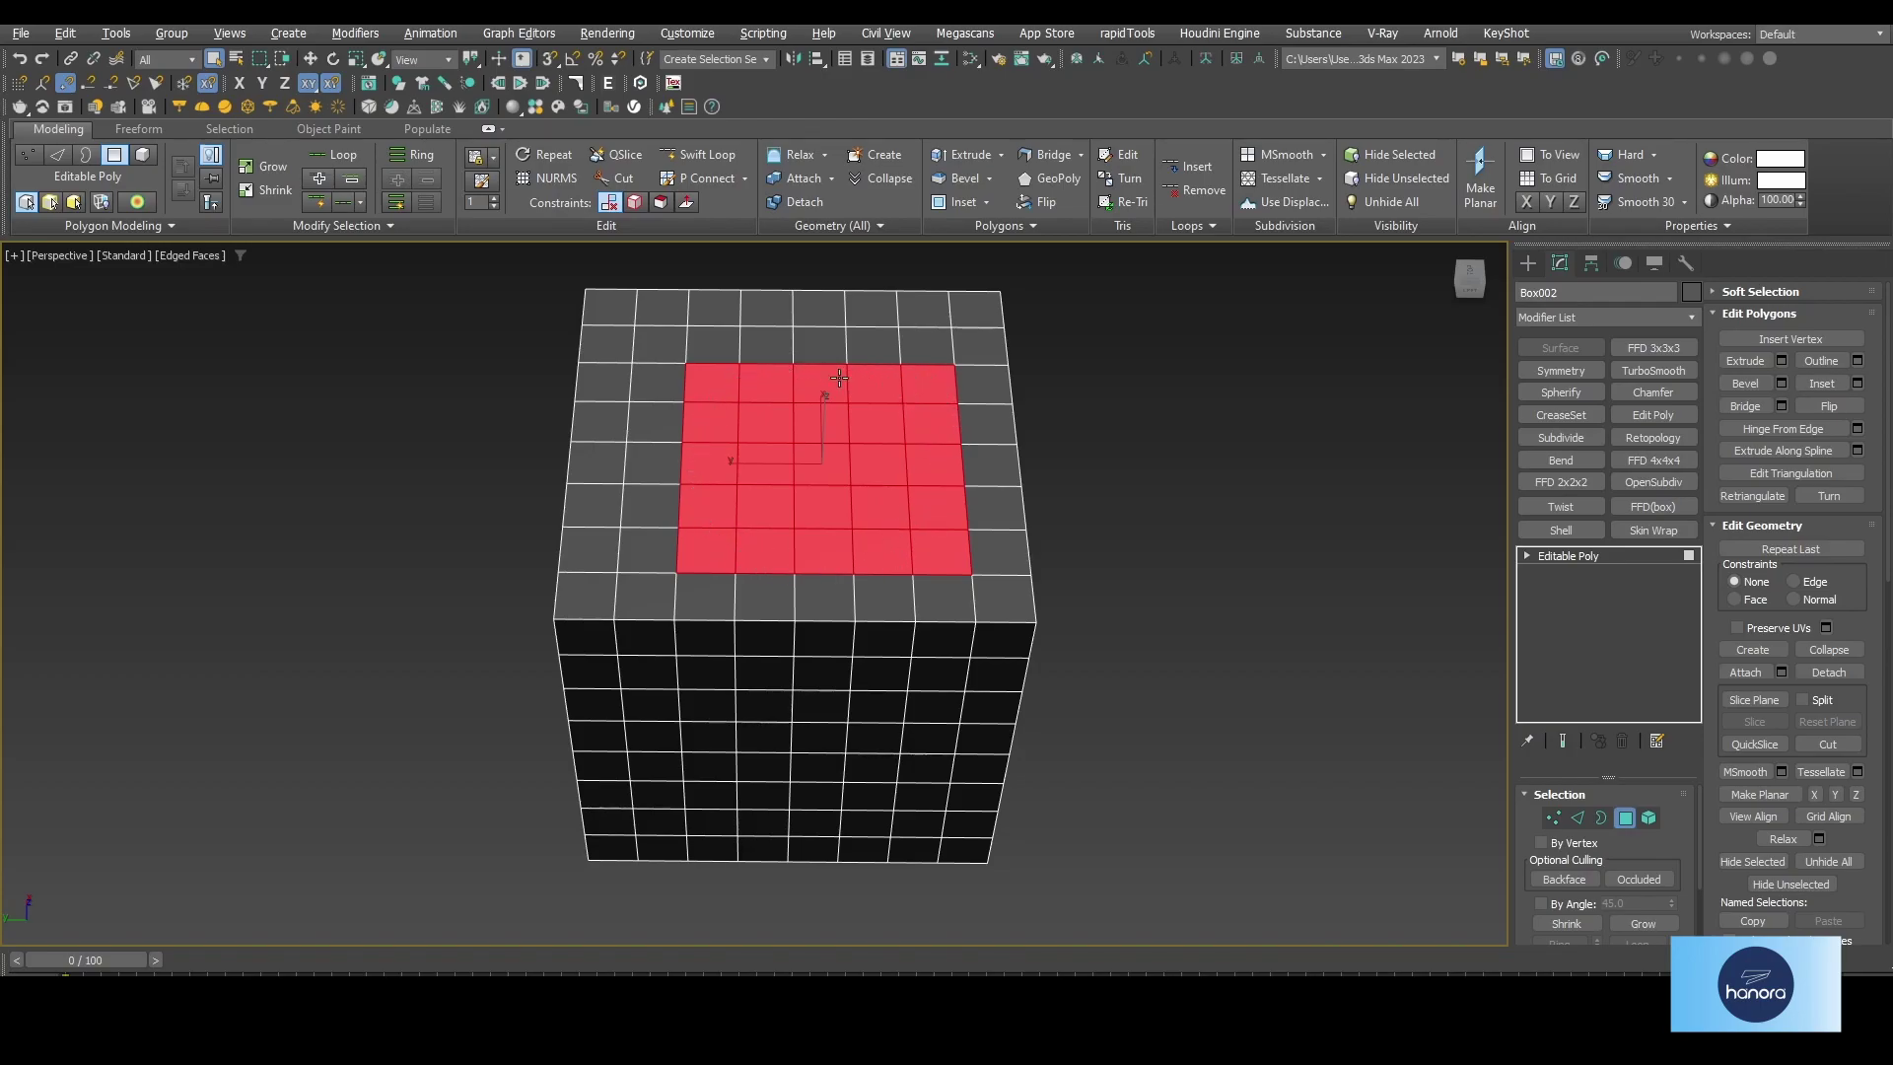
- Fill-select the block between two corner polygons on the box's side face
middle_click_drag(835, 731, 677, 487, "alt")
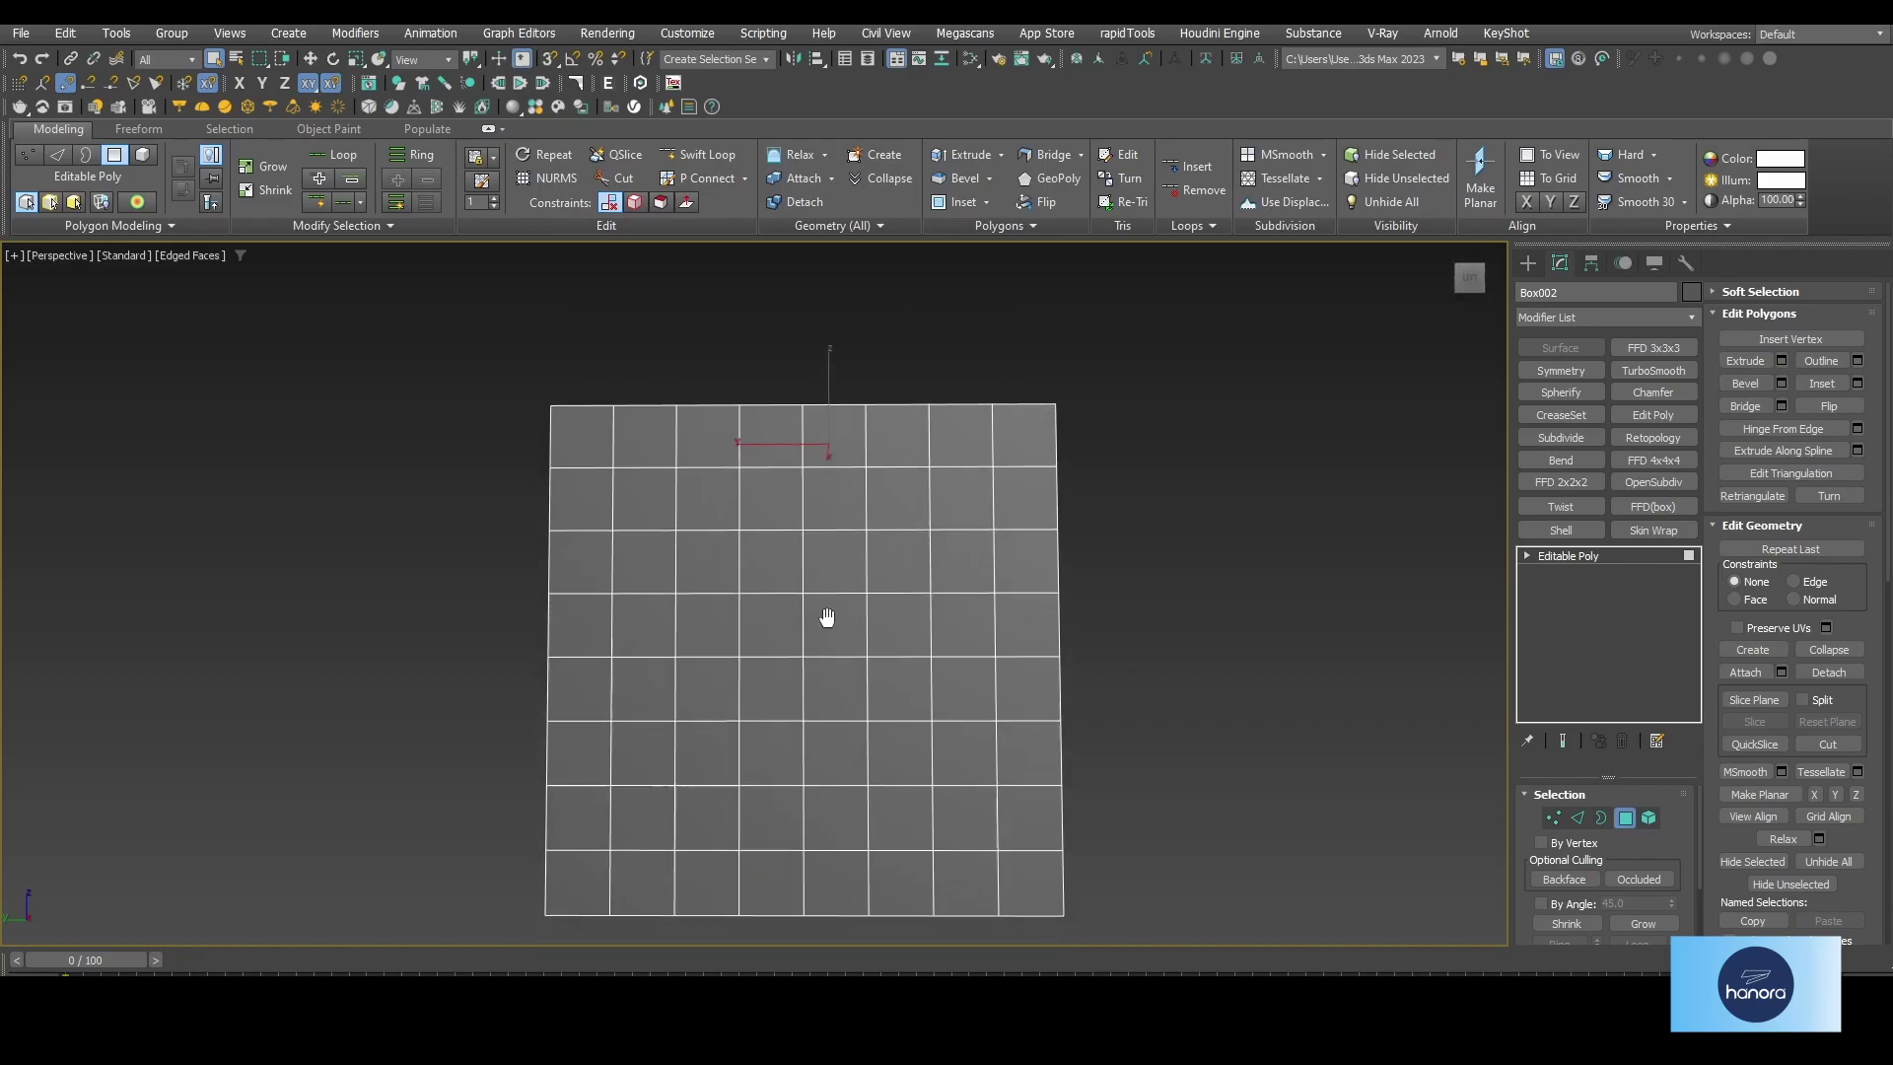
key("ctrl+z")
left_click(974, 772, "ctrl")
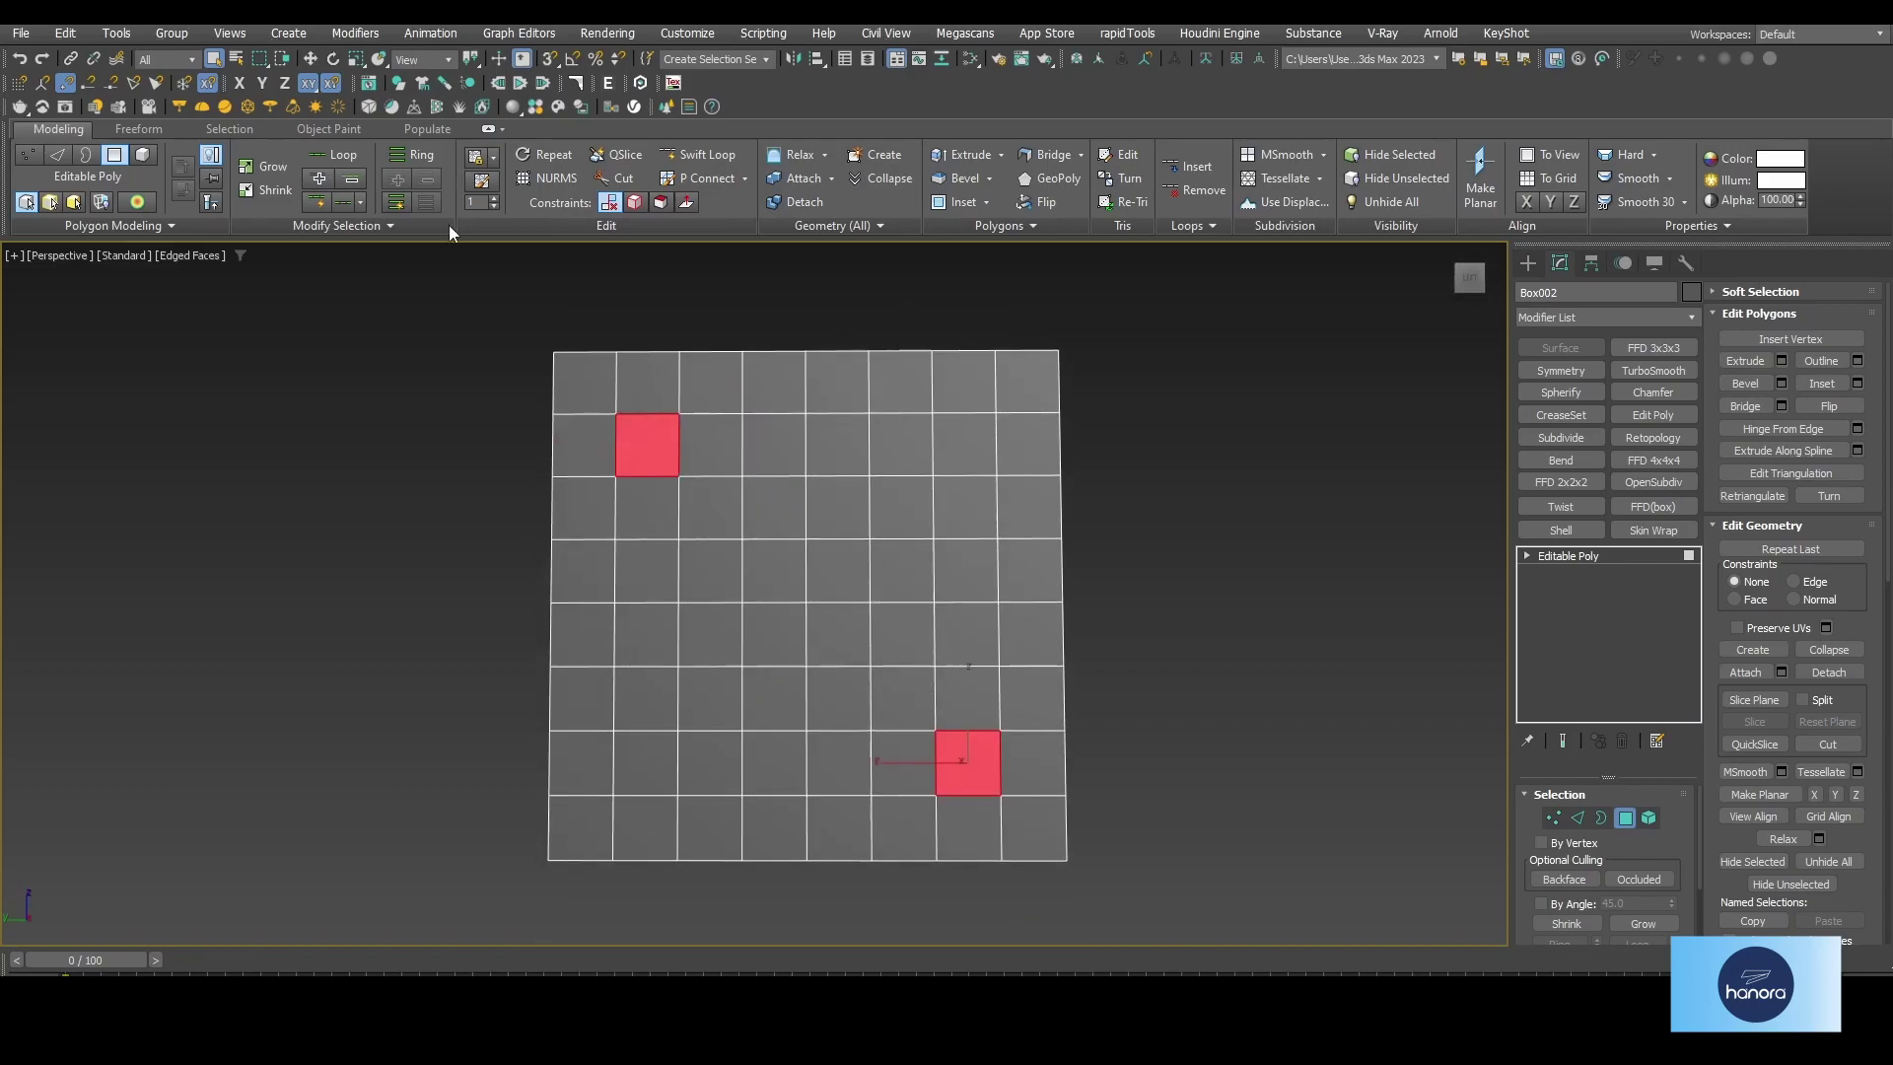
left_click(359, 227)
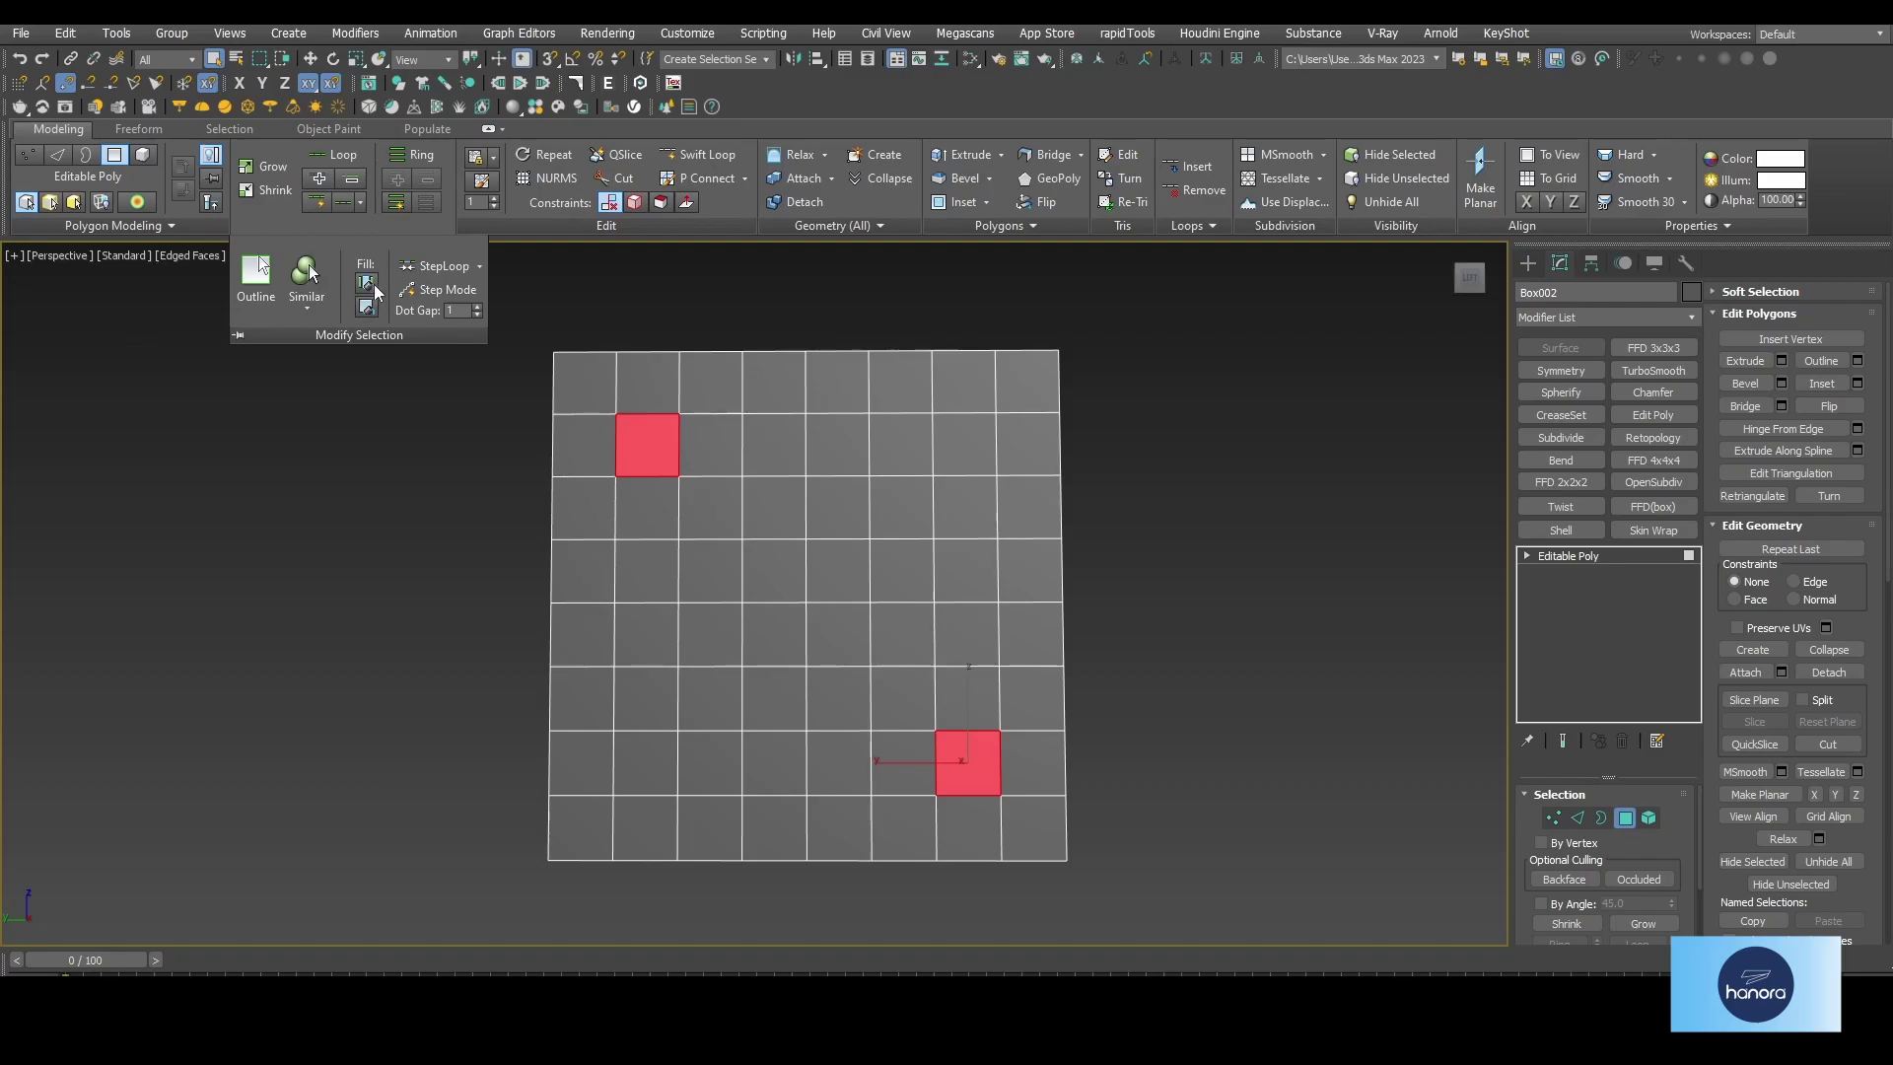
left_click(371, 282)
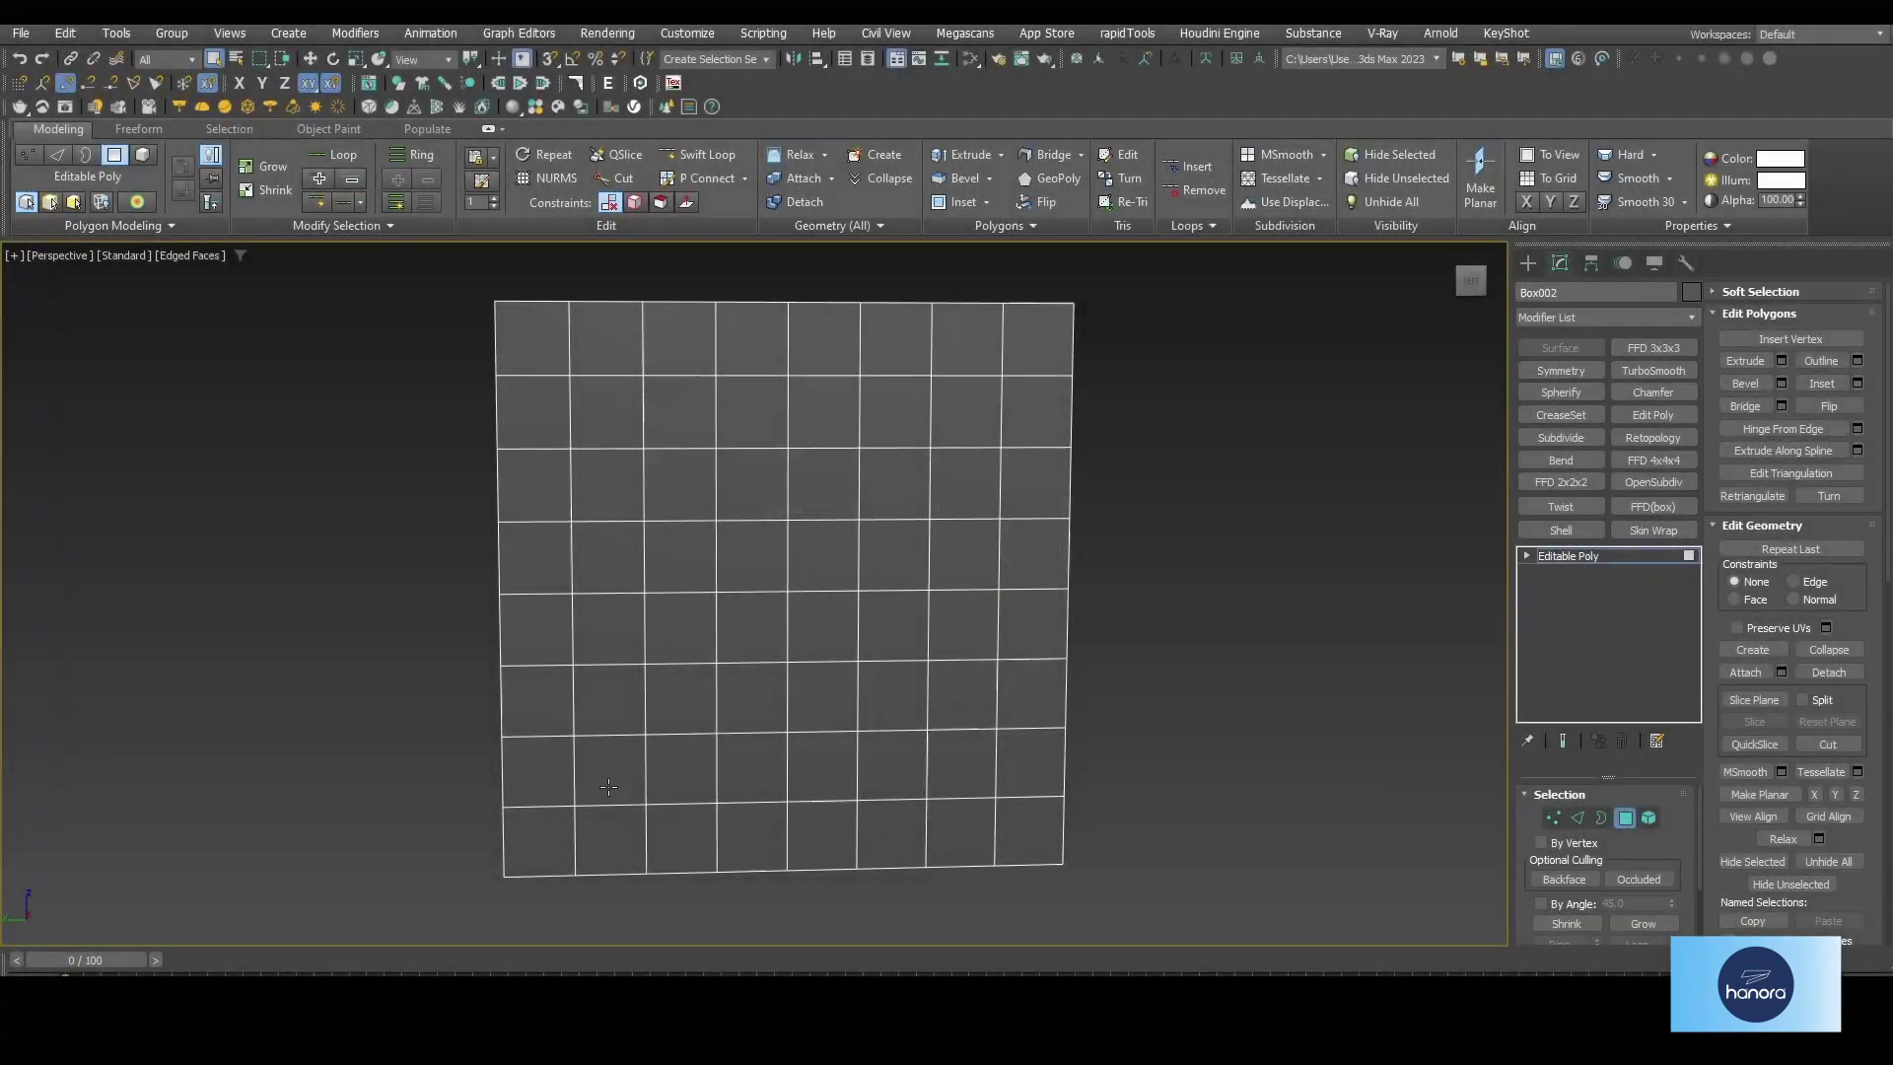
- Add a polygon inside the square ring and apply Fill Hole to make a solid block
mouse_move(609, 769)
left_mouse_down()
mouse_move(602, 421)
mouse_move(972, 410)
mouse_move(972, 765)
mouse_move(697, 778)
left_mouse_up()
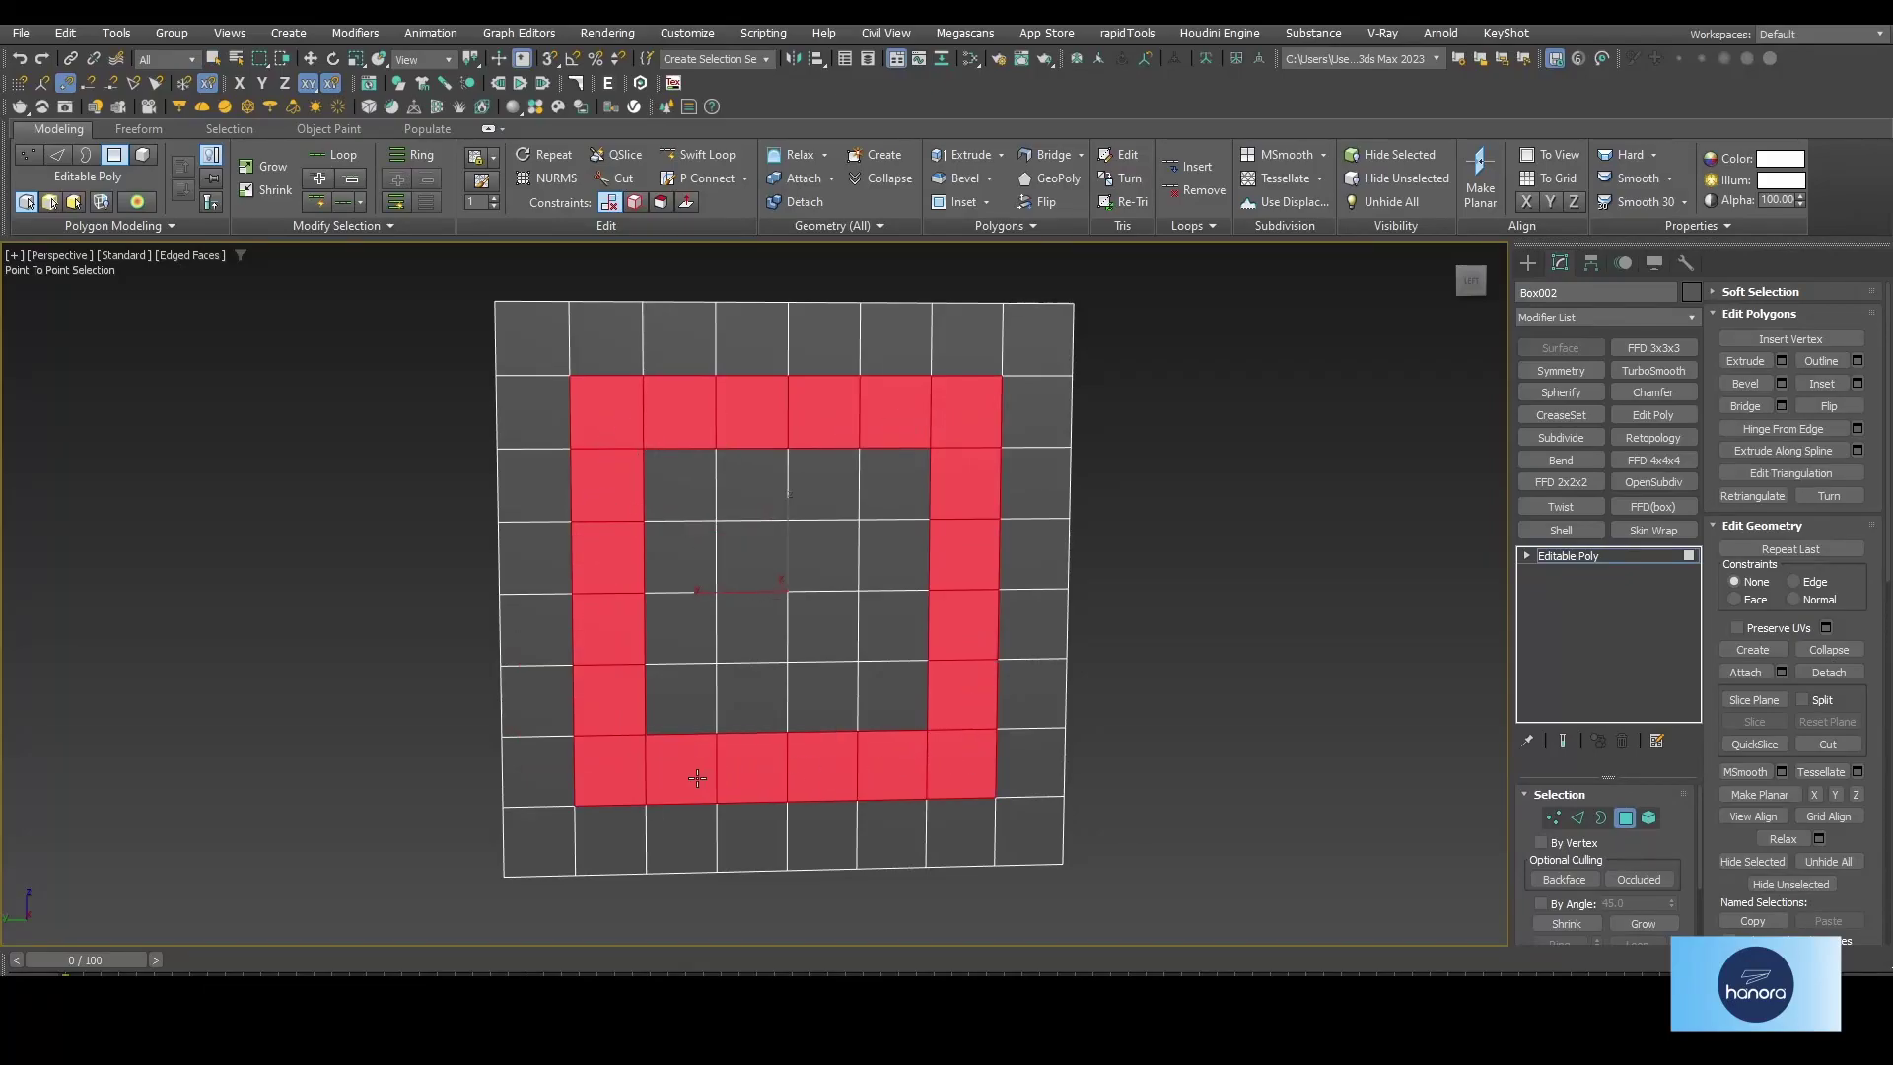
right_click(697, 778)
left_click(755, 627, "ctrl")
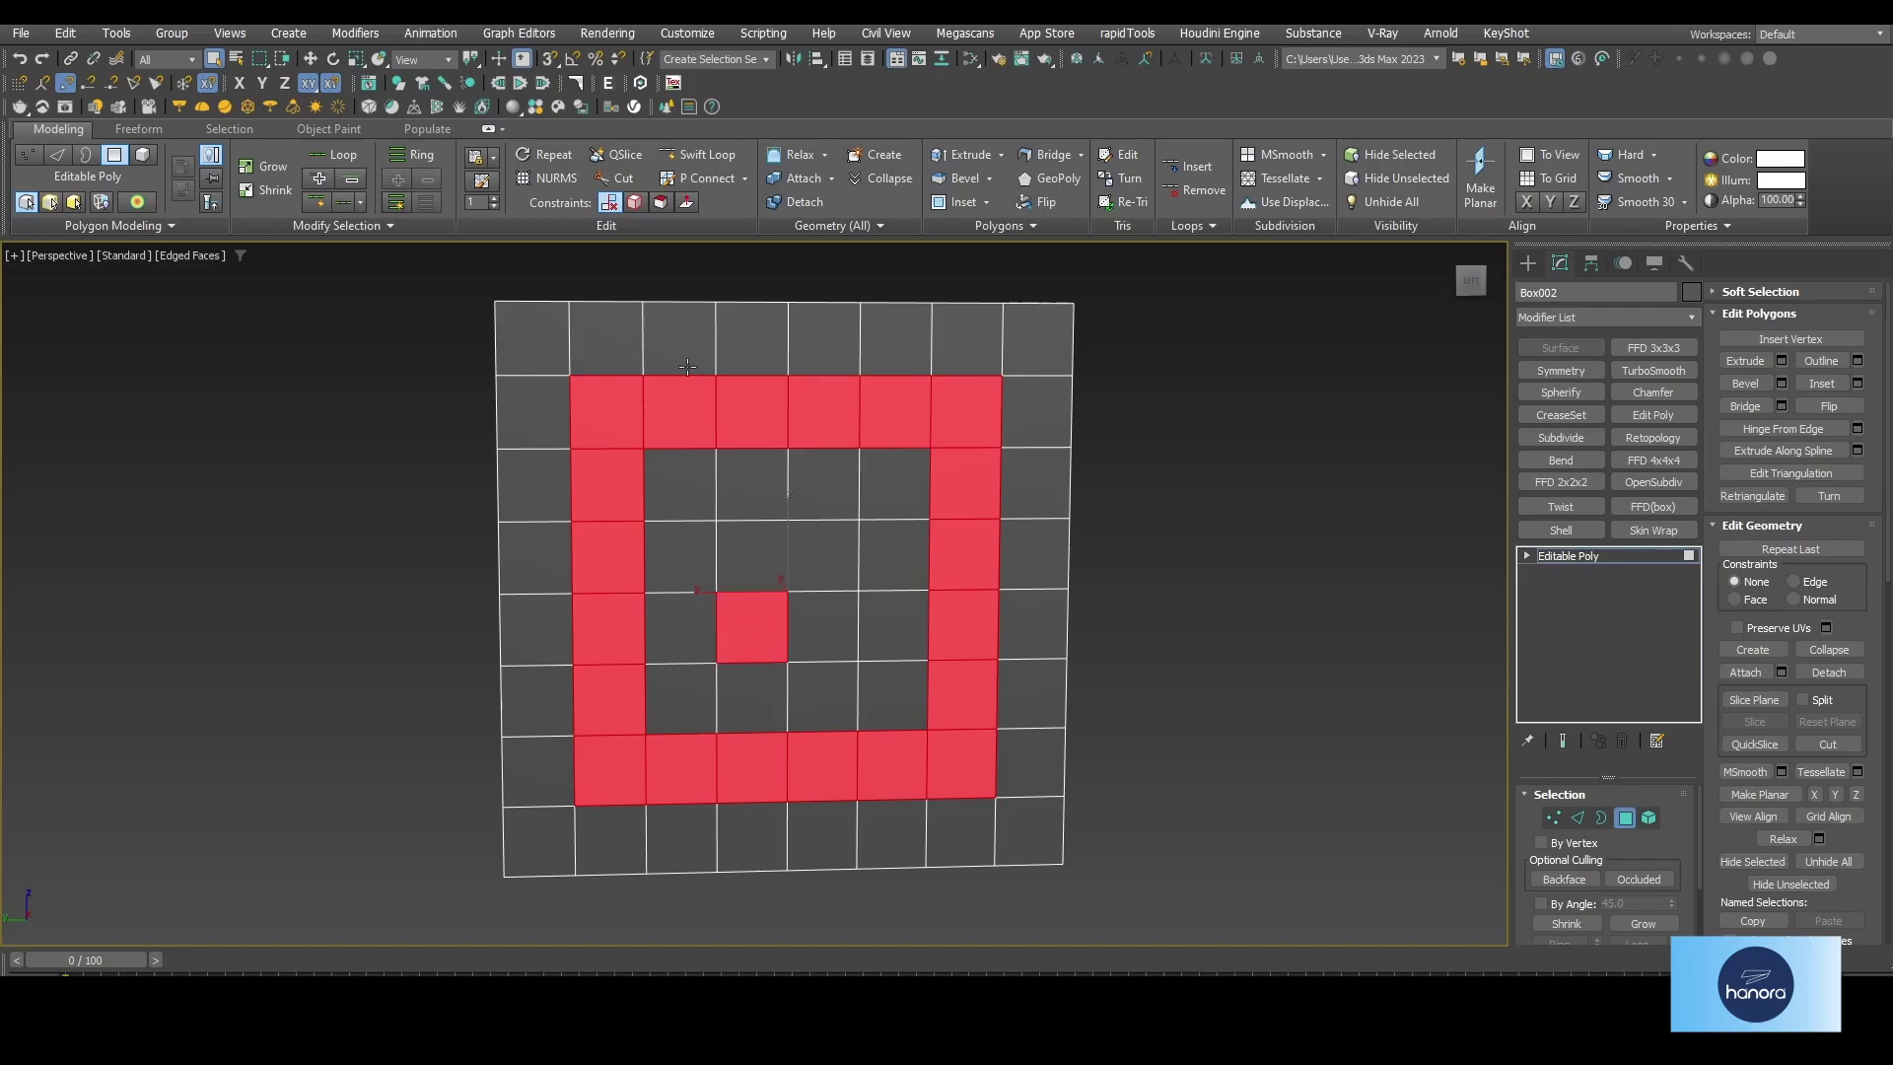
left_click(357, 226)
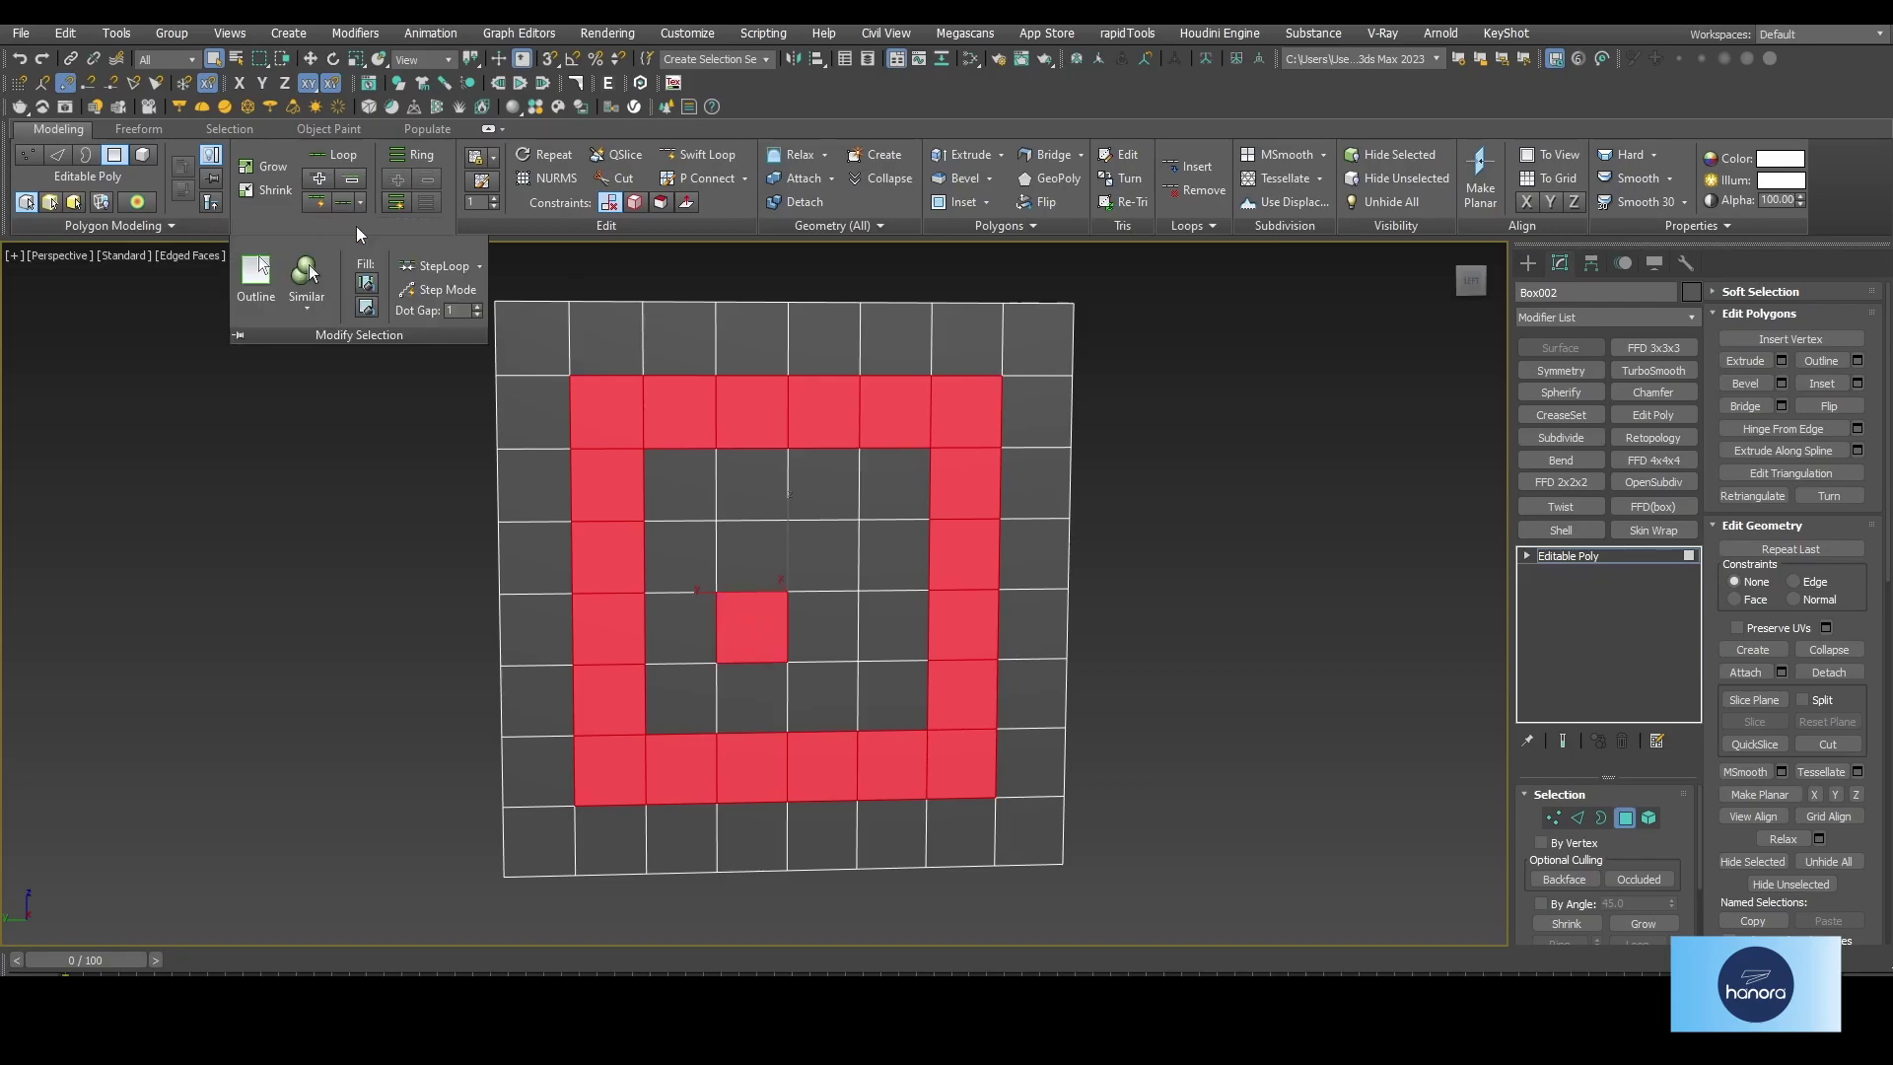
left_click(369, 308)
mouse_move(1113, 666)
middle_mouse_down("alt")
mouse_move(1201, 646)
mouse_move(1064, 662)
middle_mouse_up("alt")
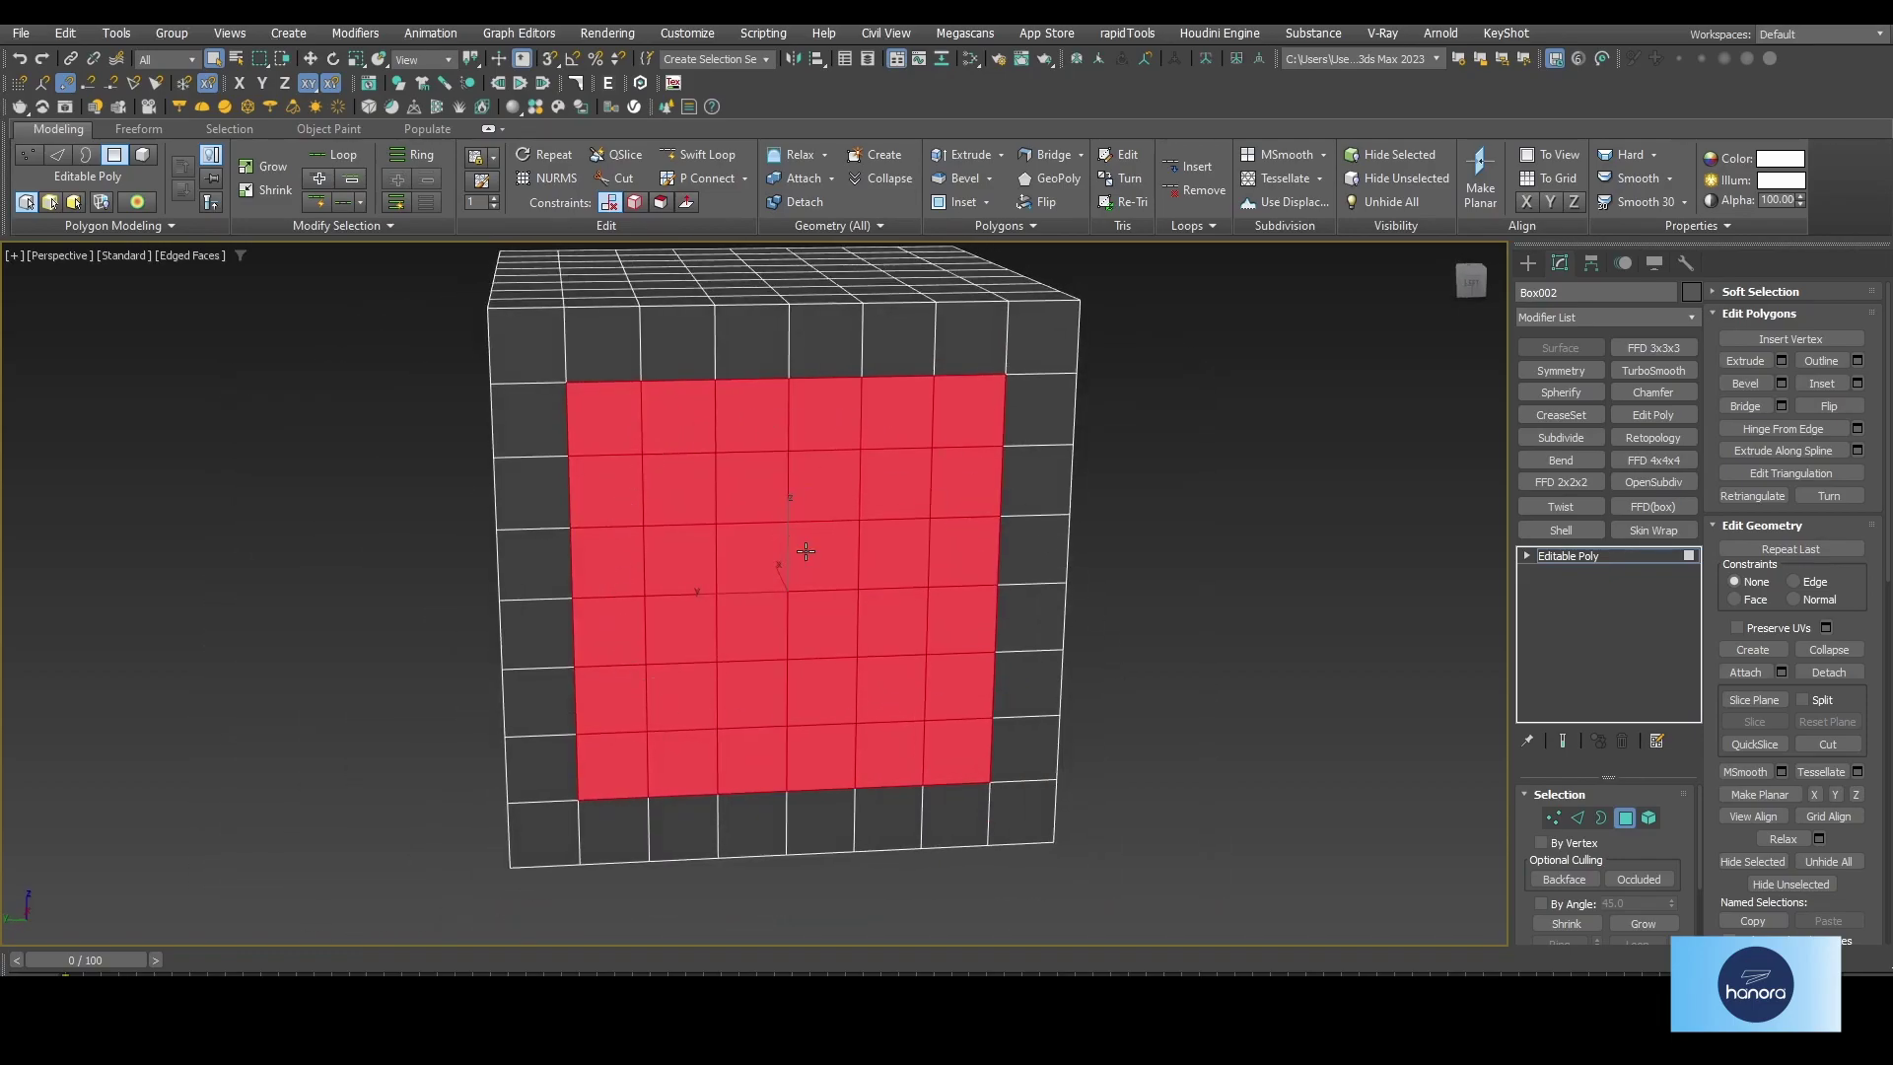
scroll(805, 551, "down", 1)
scroll(805, 551, "down", 2)
middle_click_drag(806, 551, 806, 690, "alt")
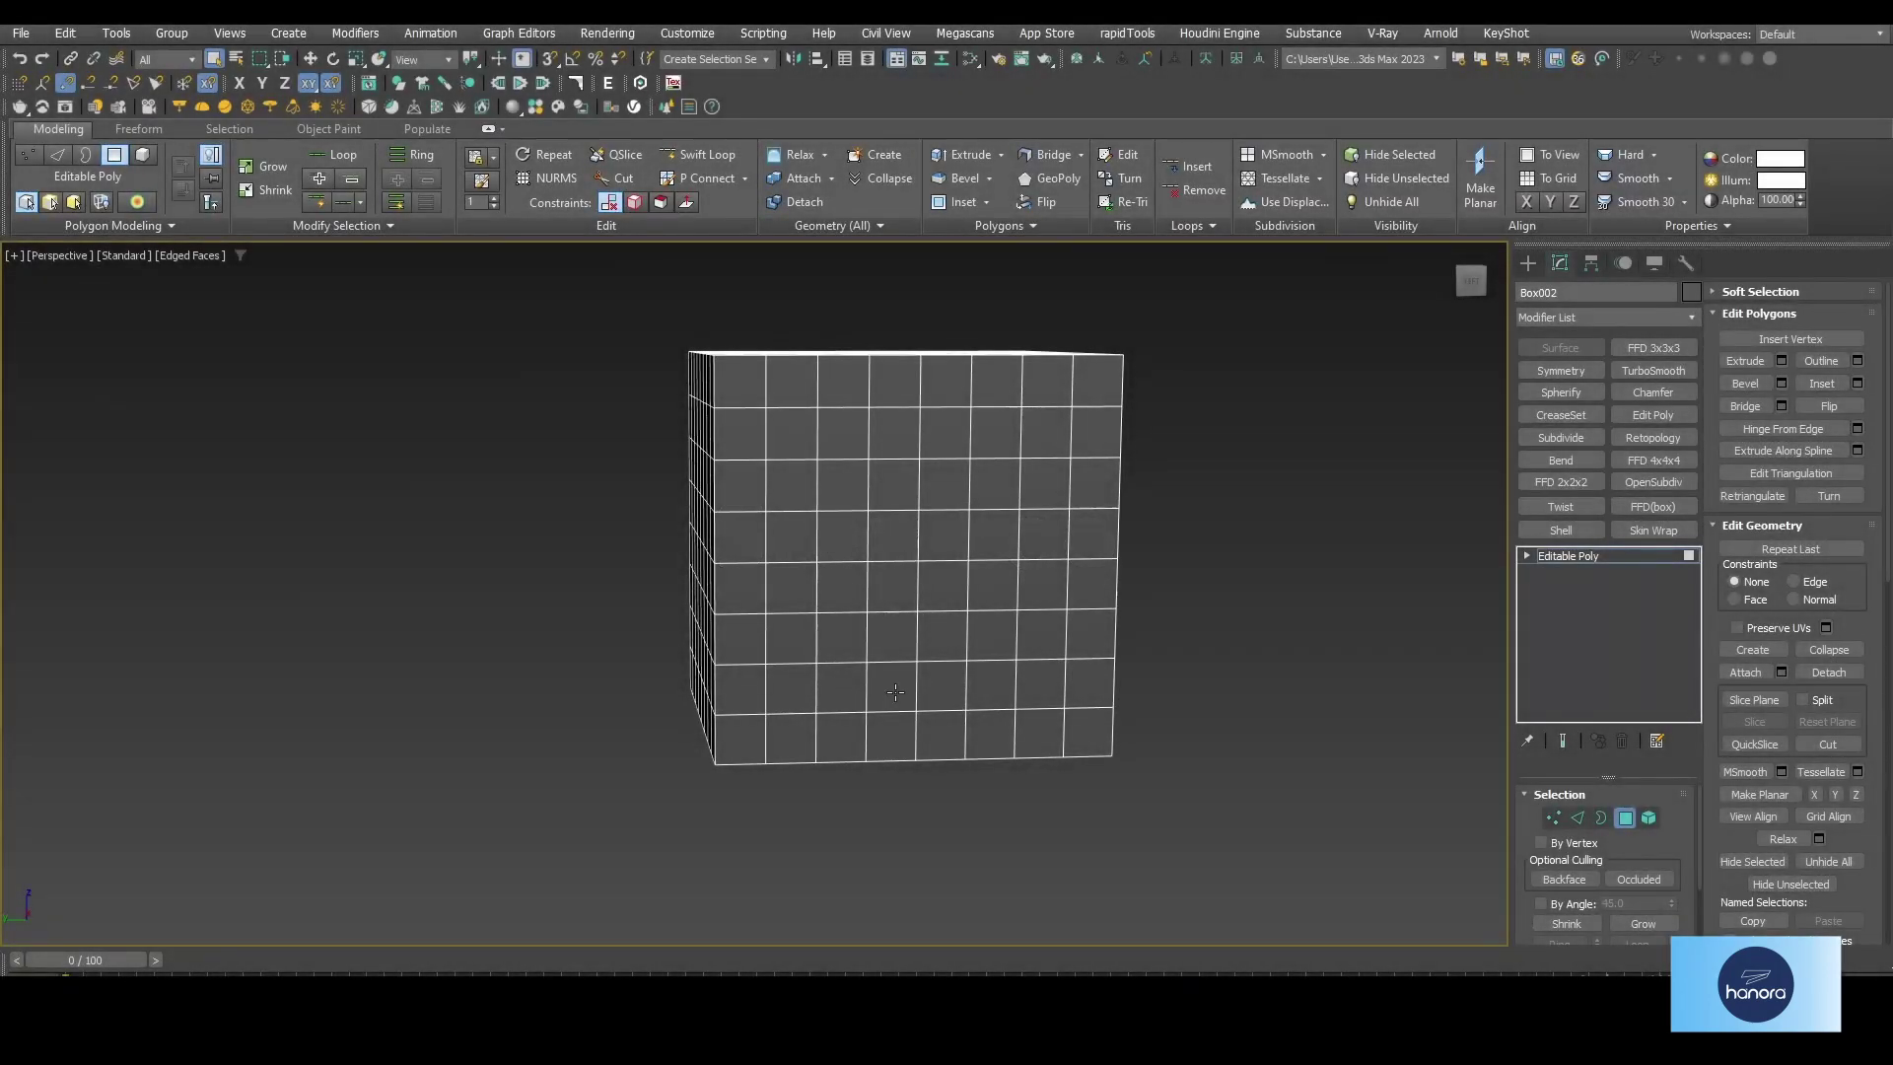
- Select two front-face polygons and use StepLoop to select the column of faces between them
left_click(894, 691)
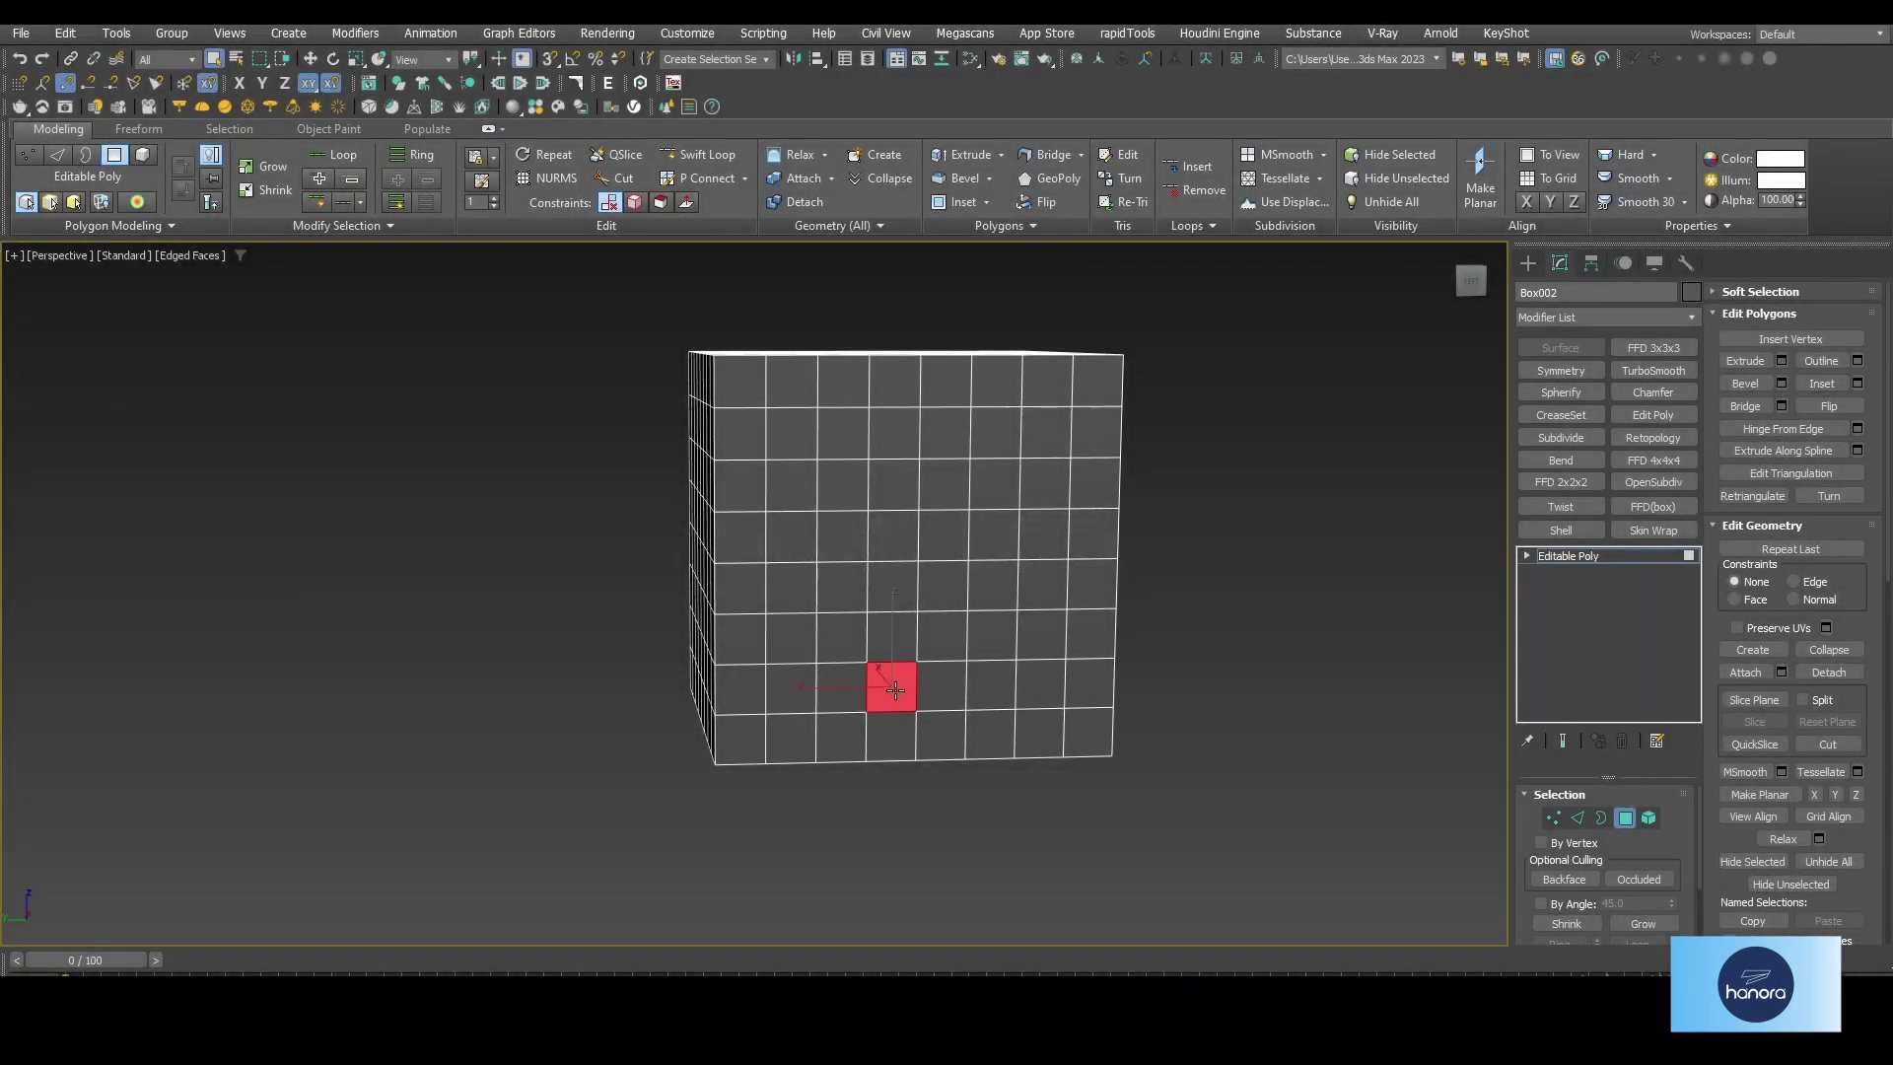
left_click(887, 434, "ctrl")
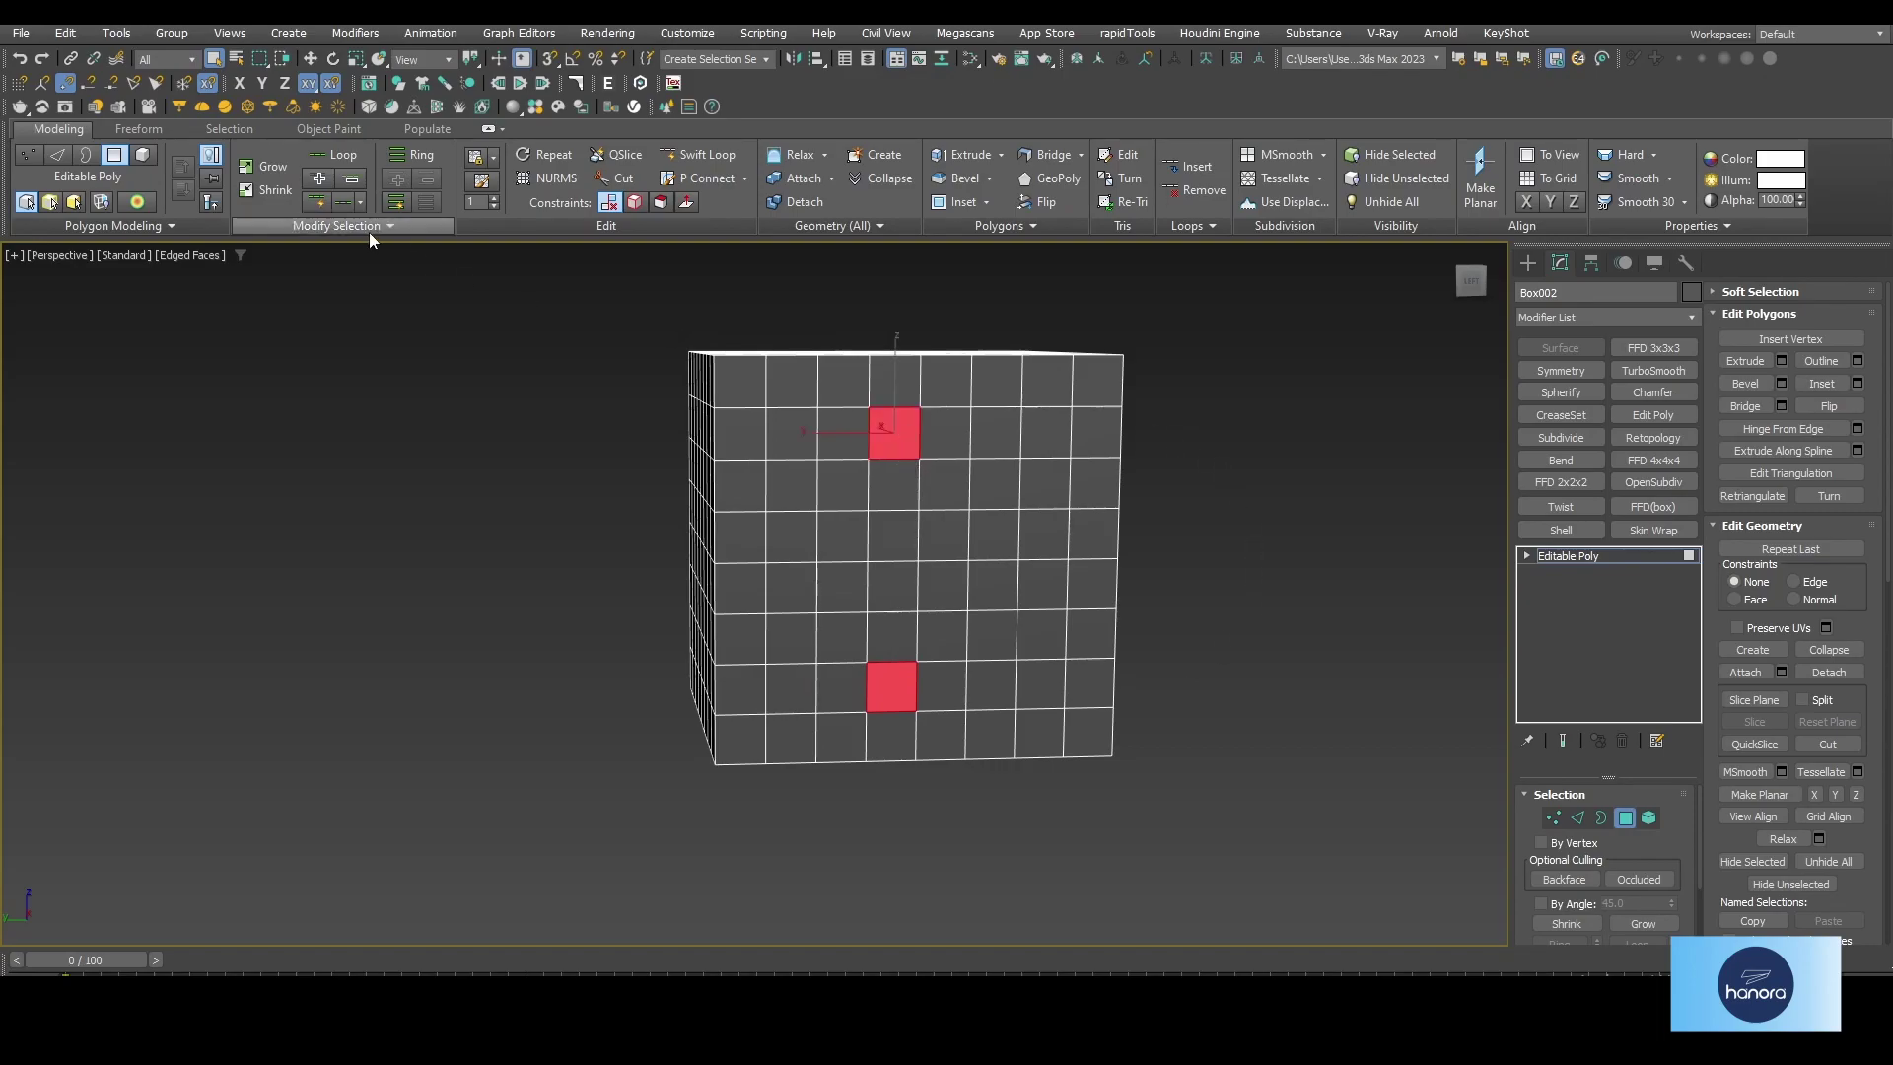
left_click(406, 228)
left_click(446, 268)
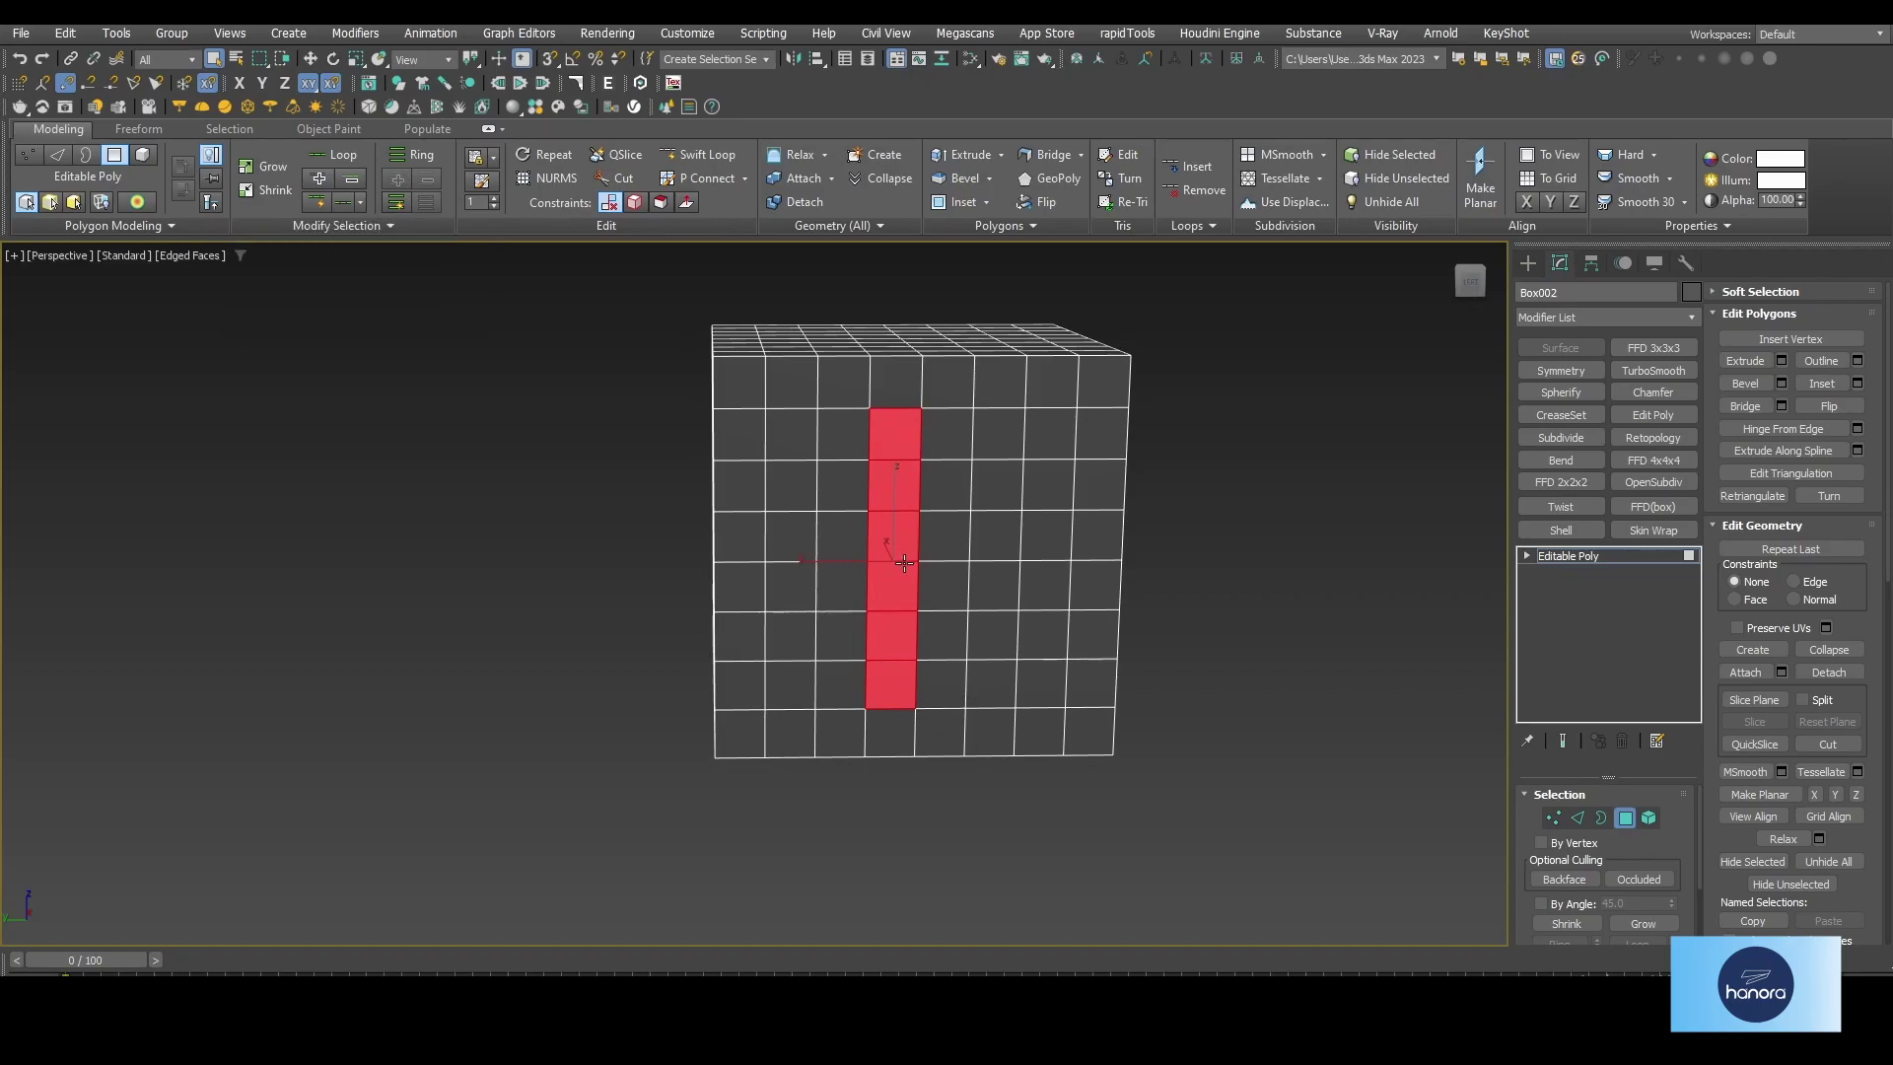
- Join two front faces over the top with StepLoop Longest Distance
left_click(944, 688)
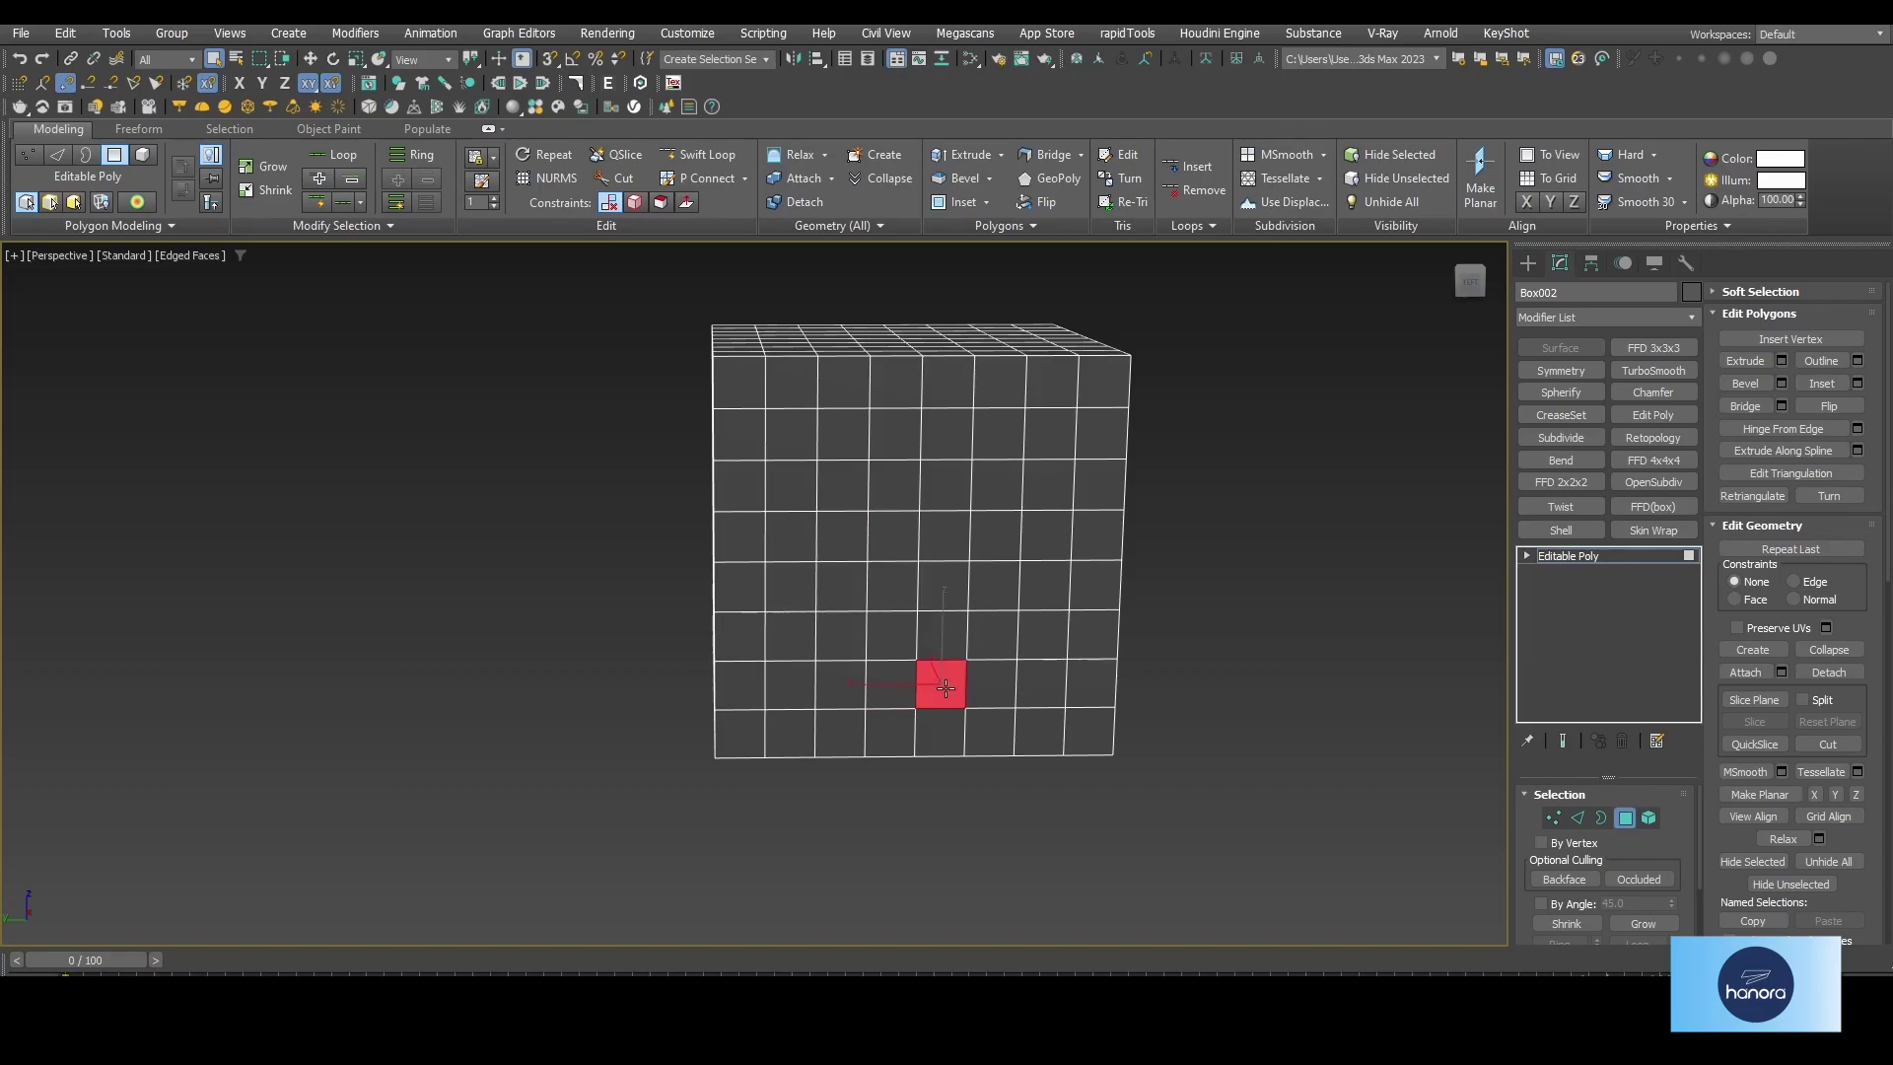
left_click(952, 438, "ctrl")
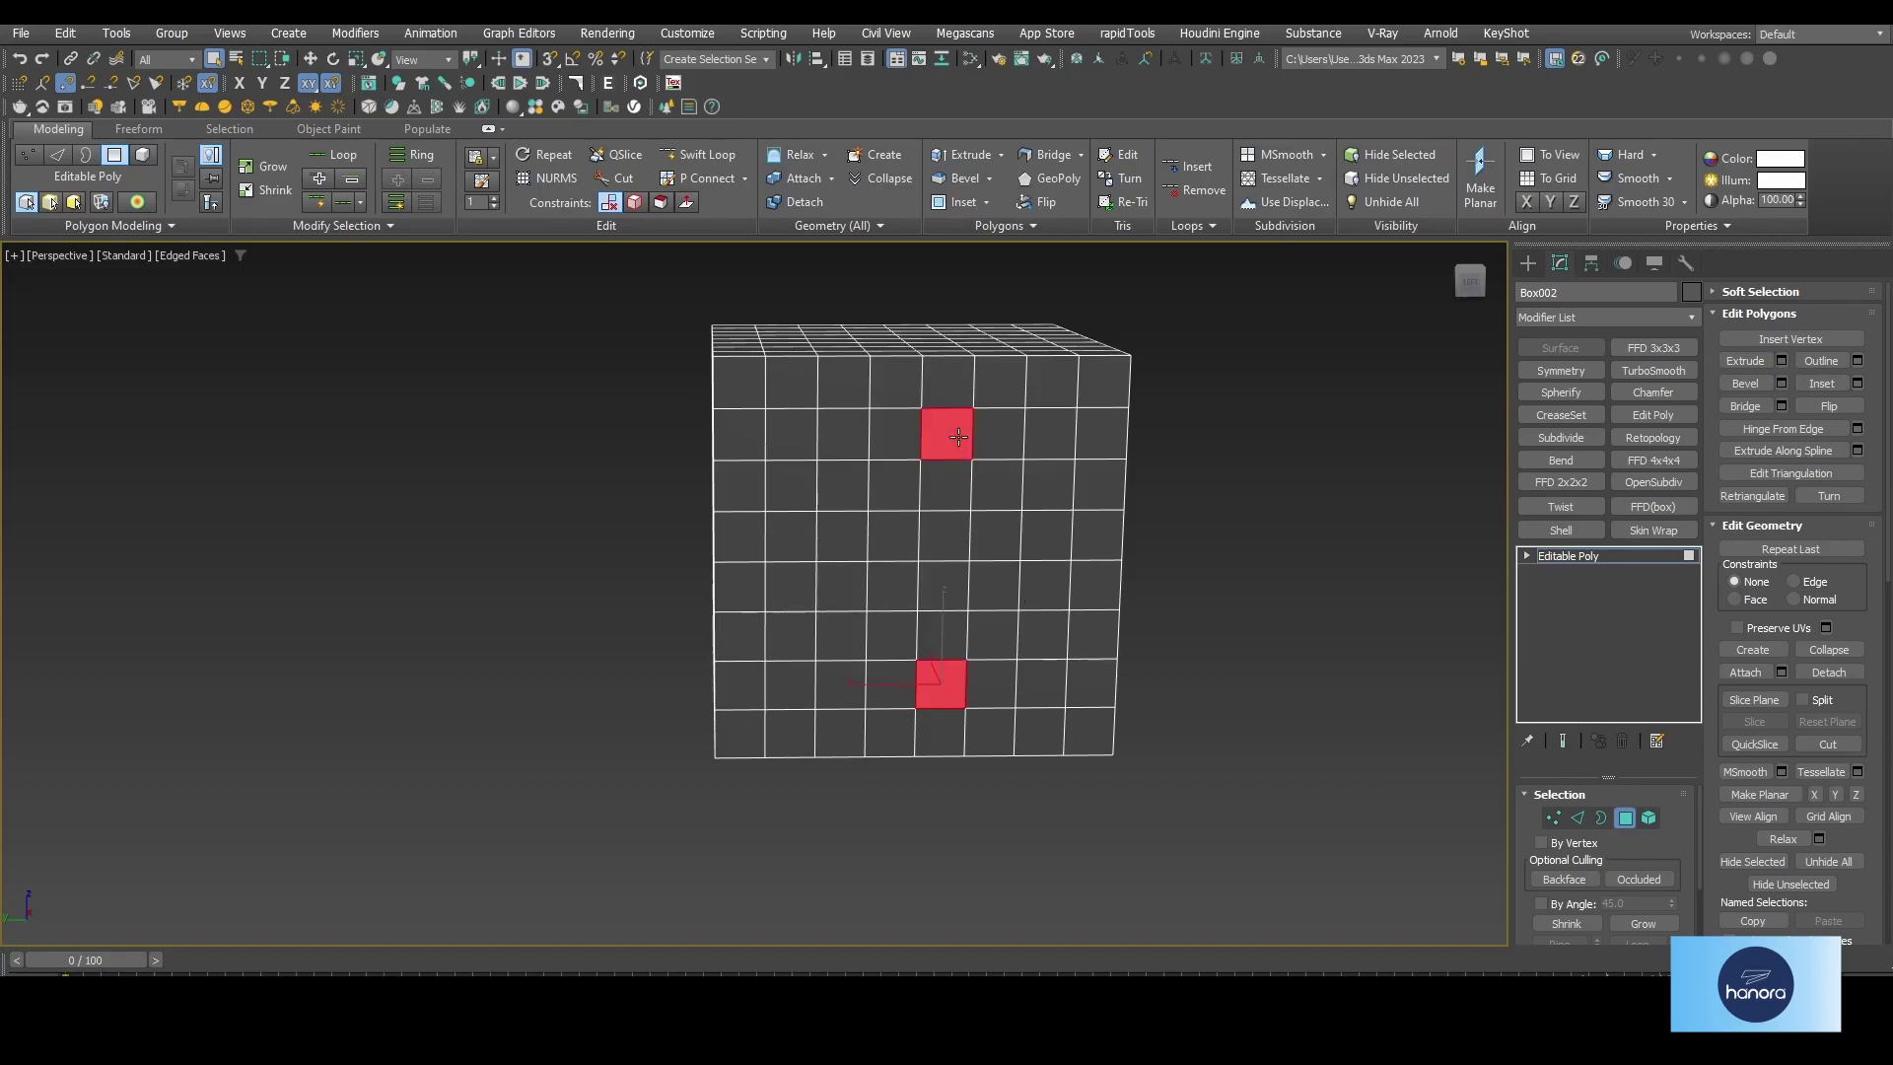
left_click(389, 224)
left_click(481, 265)
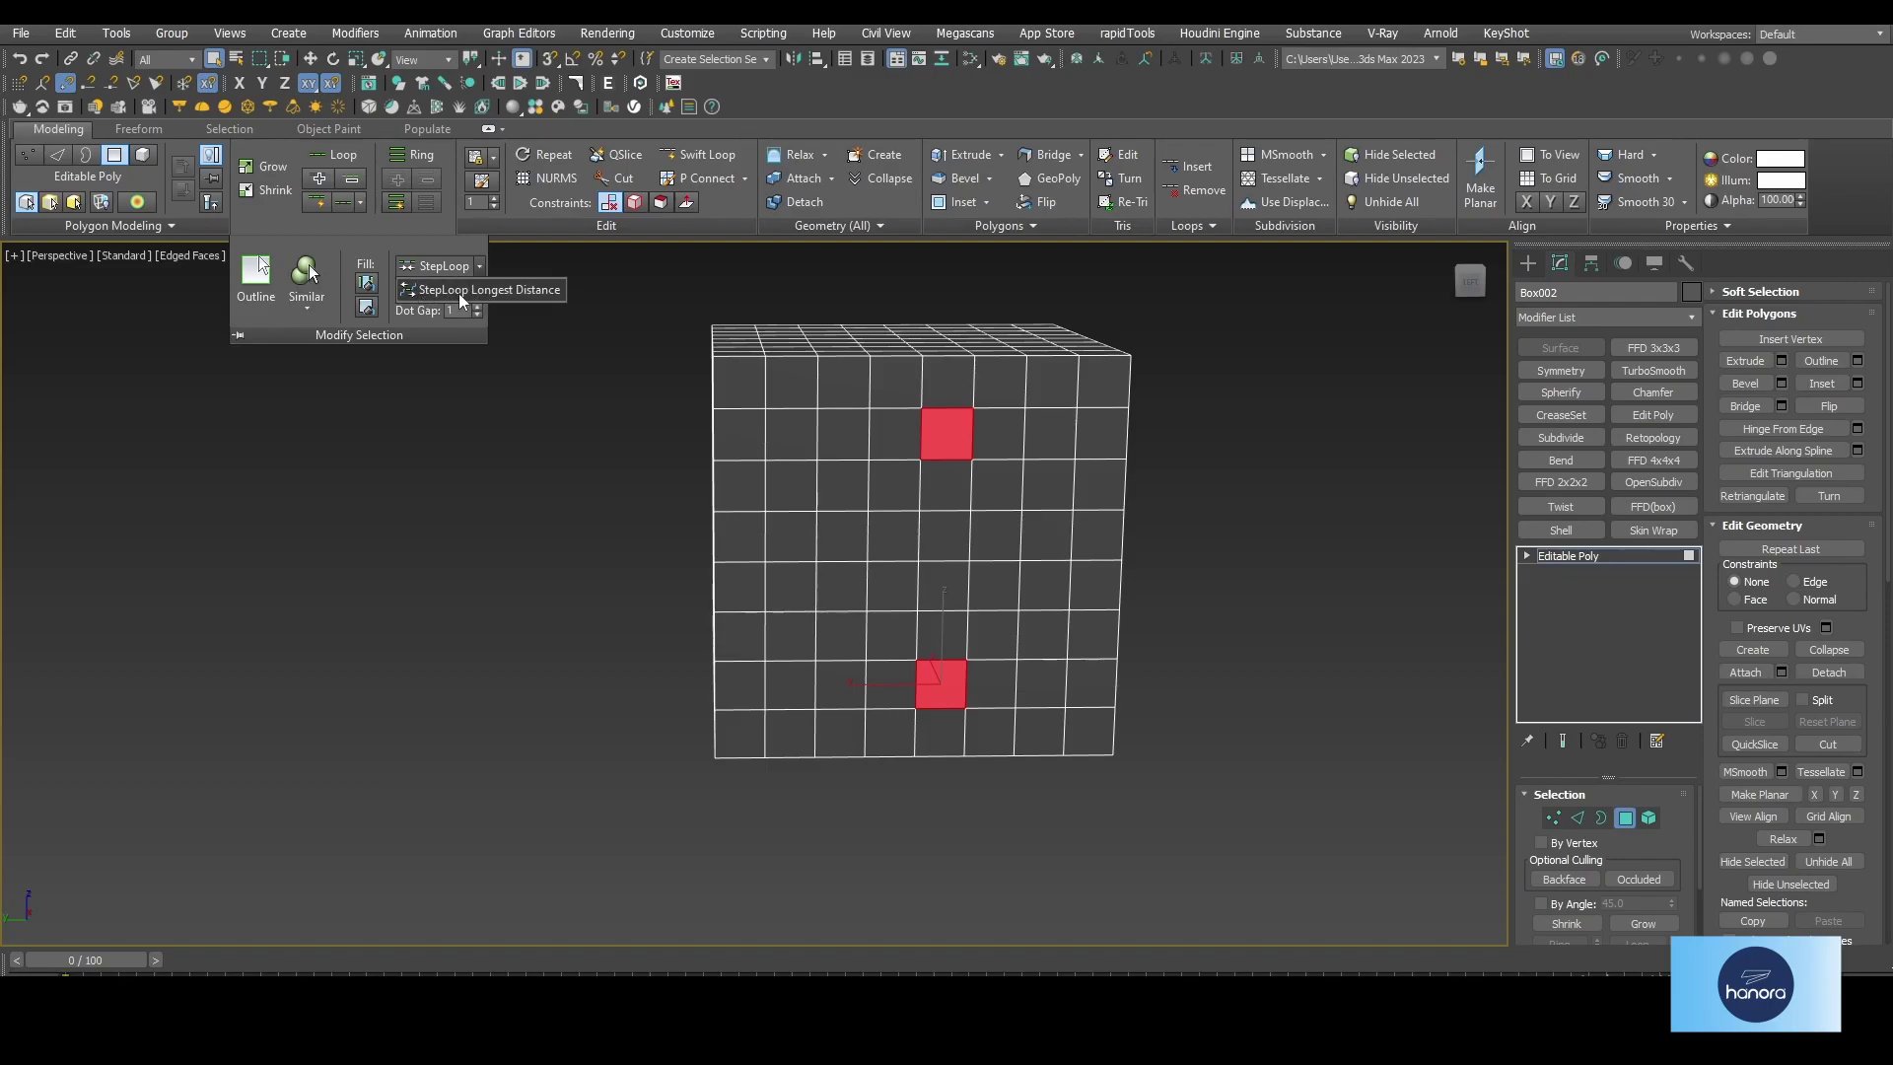
left_click(534, 289)
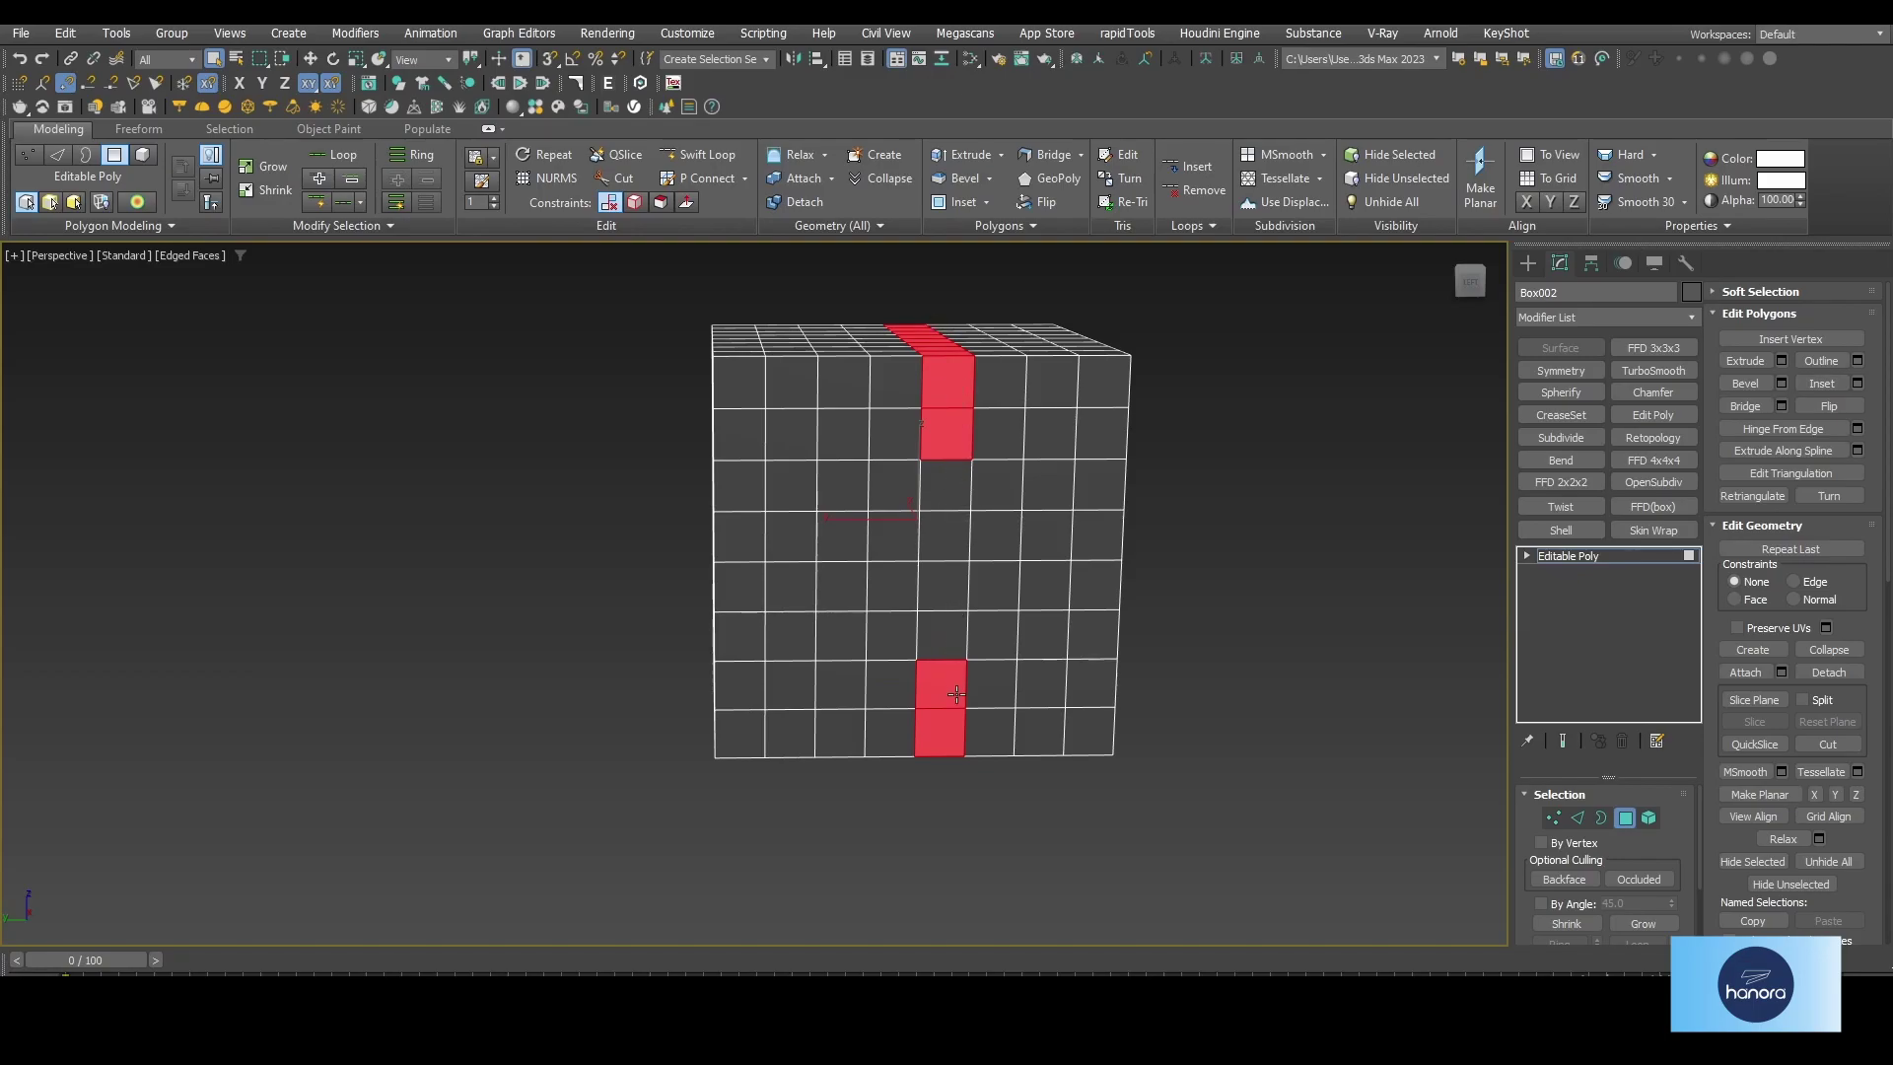
mouse_move(671, 637)
middle_mouse_down("alt")
mouse_move(706, 612)
mouse_move(723, 664)
middle_mouse_up("alt")
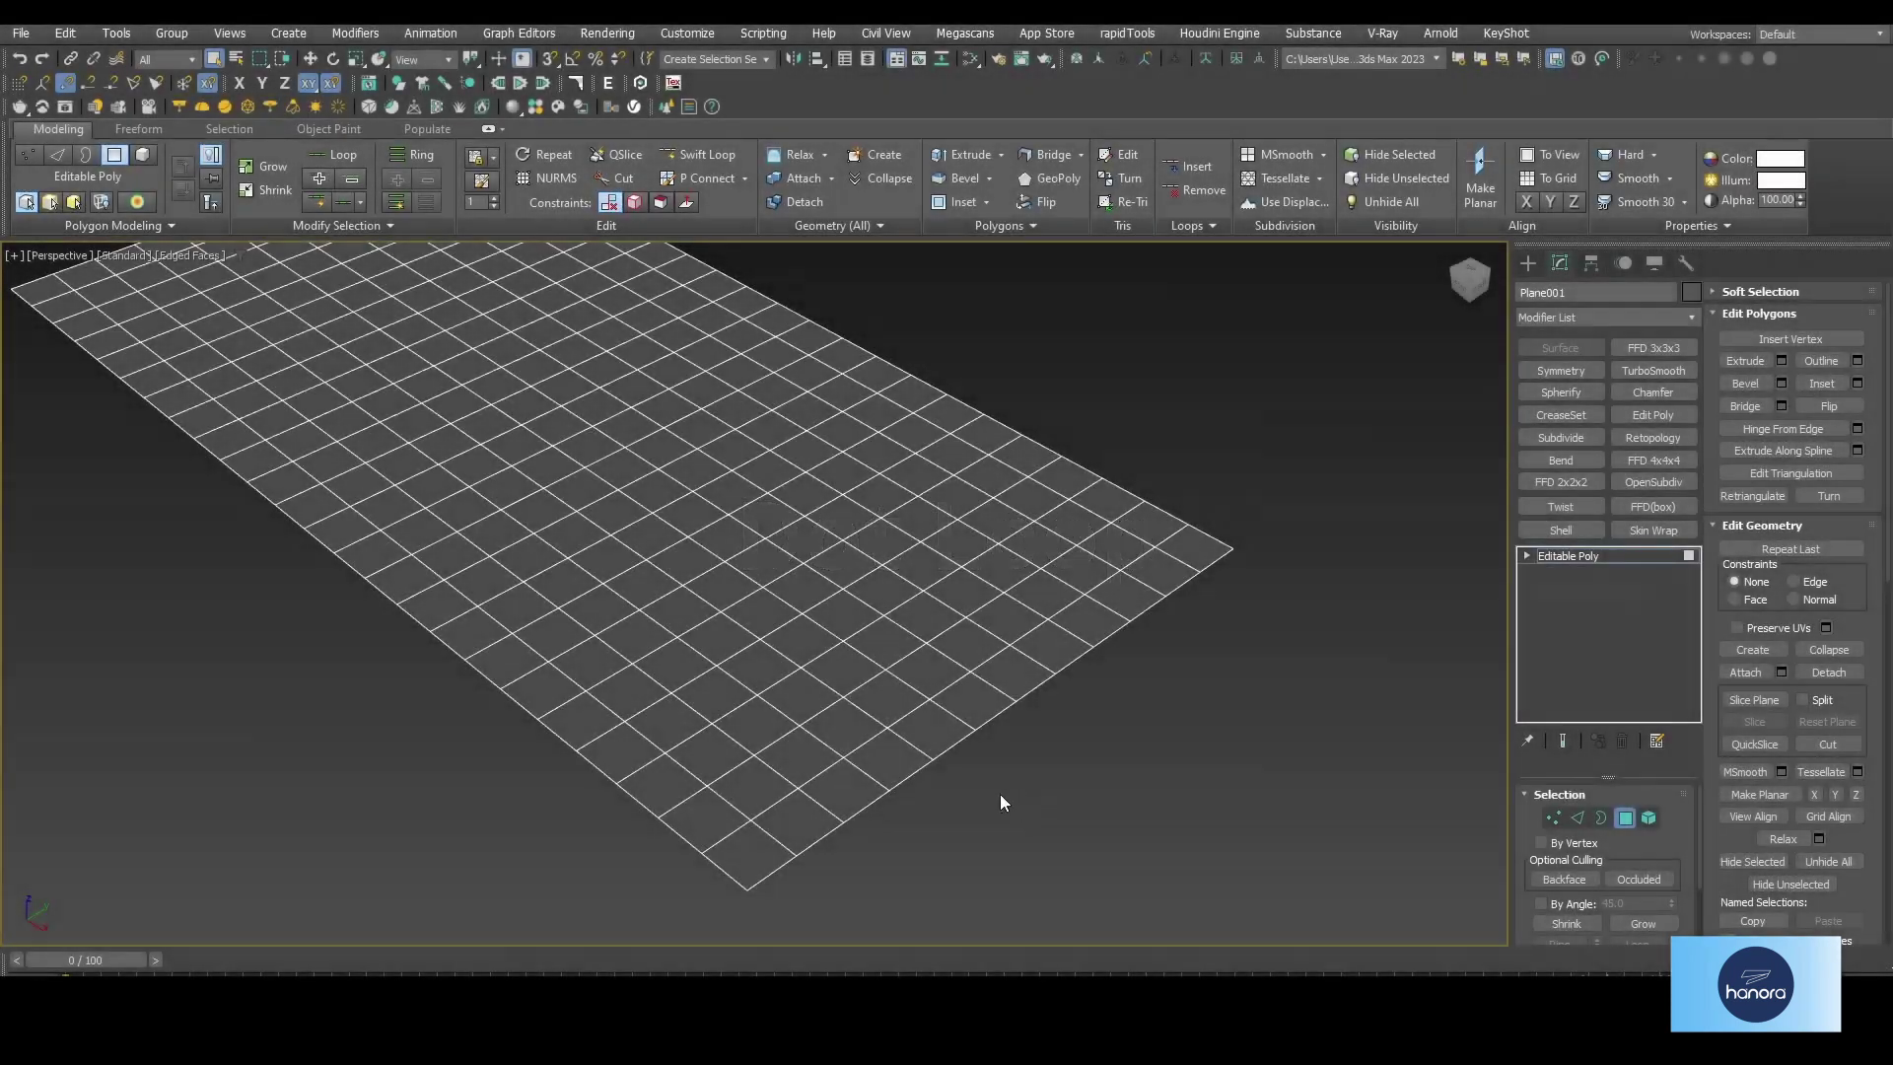
- Dot Loop every other polygon along a plane row and save it as a named selection set
left_click(943, 739)
left_click(888, 704, "ctrl")
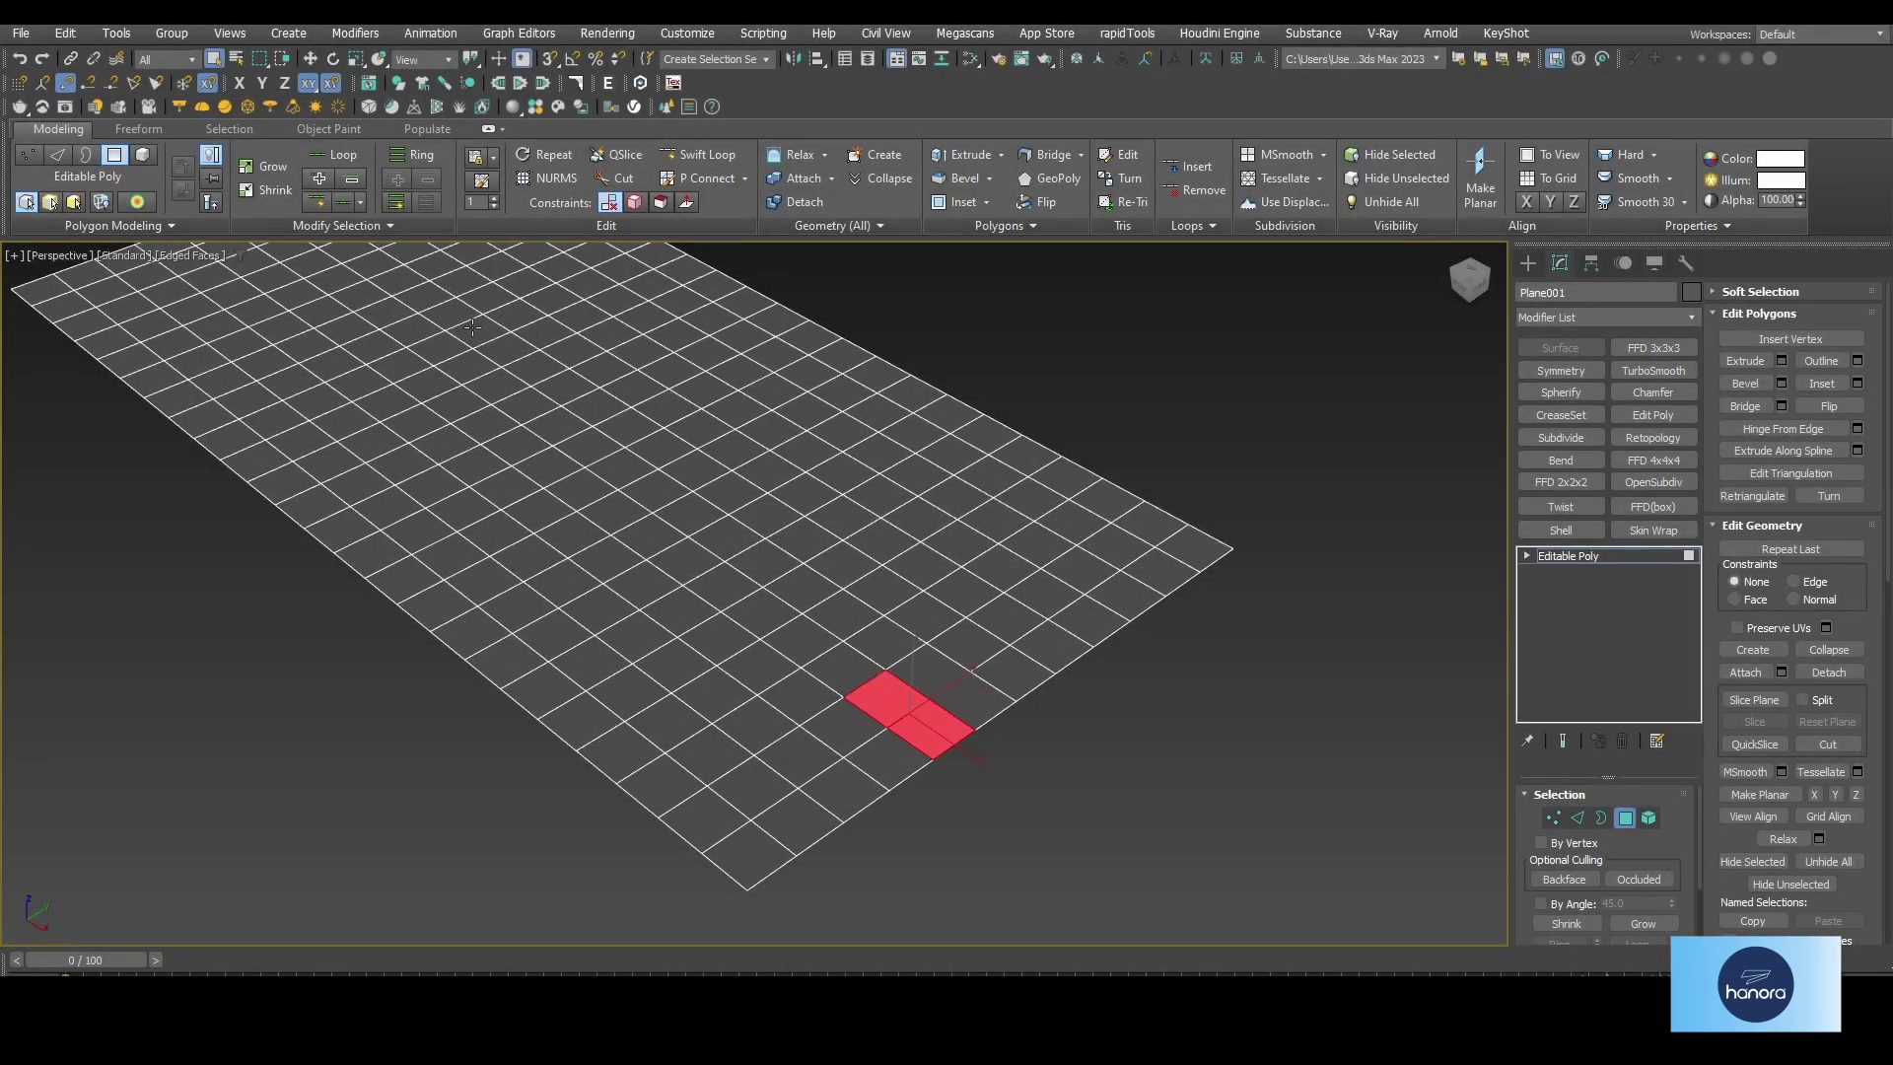
left_click(363, 202)
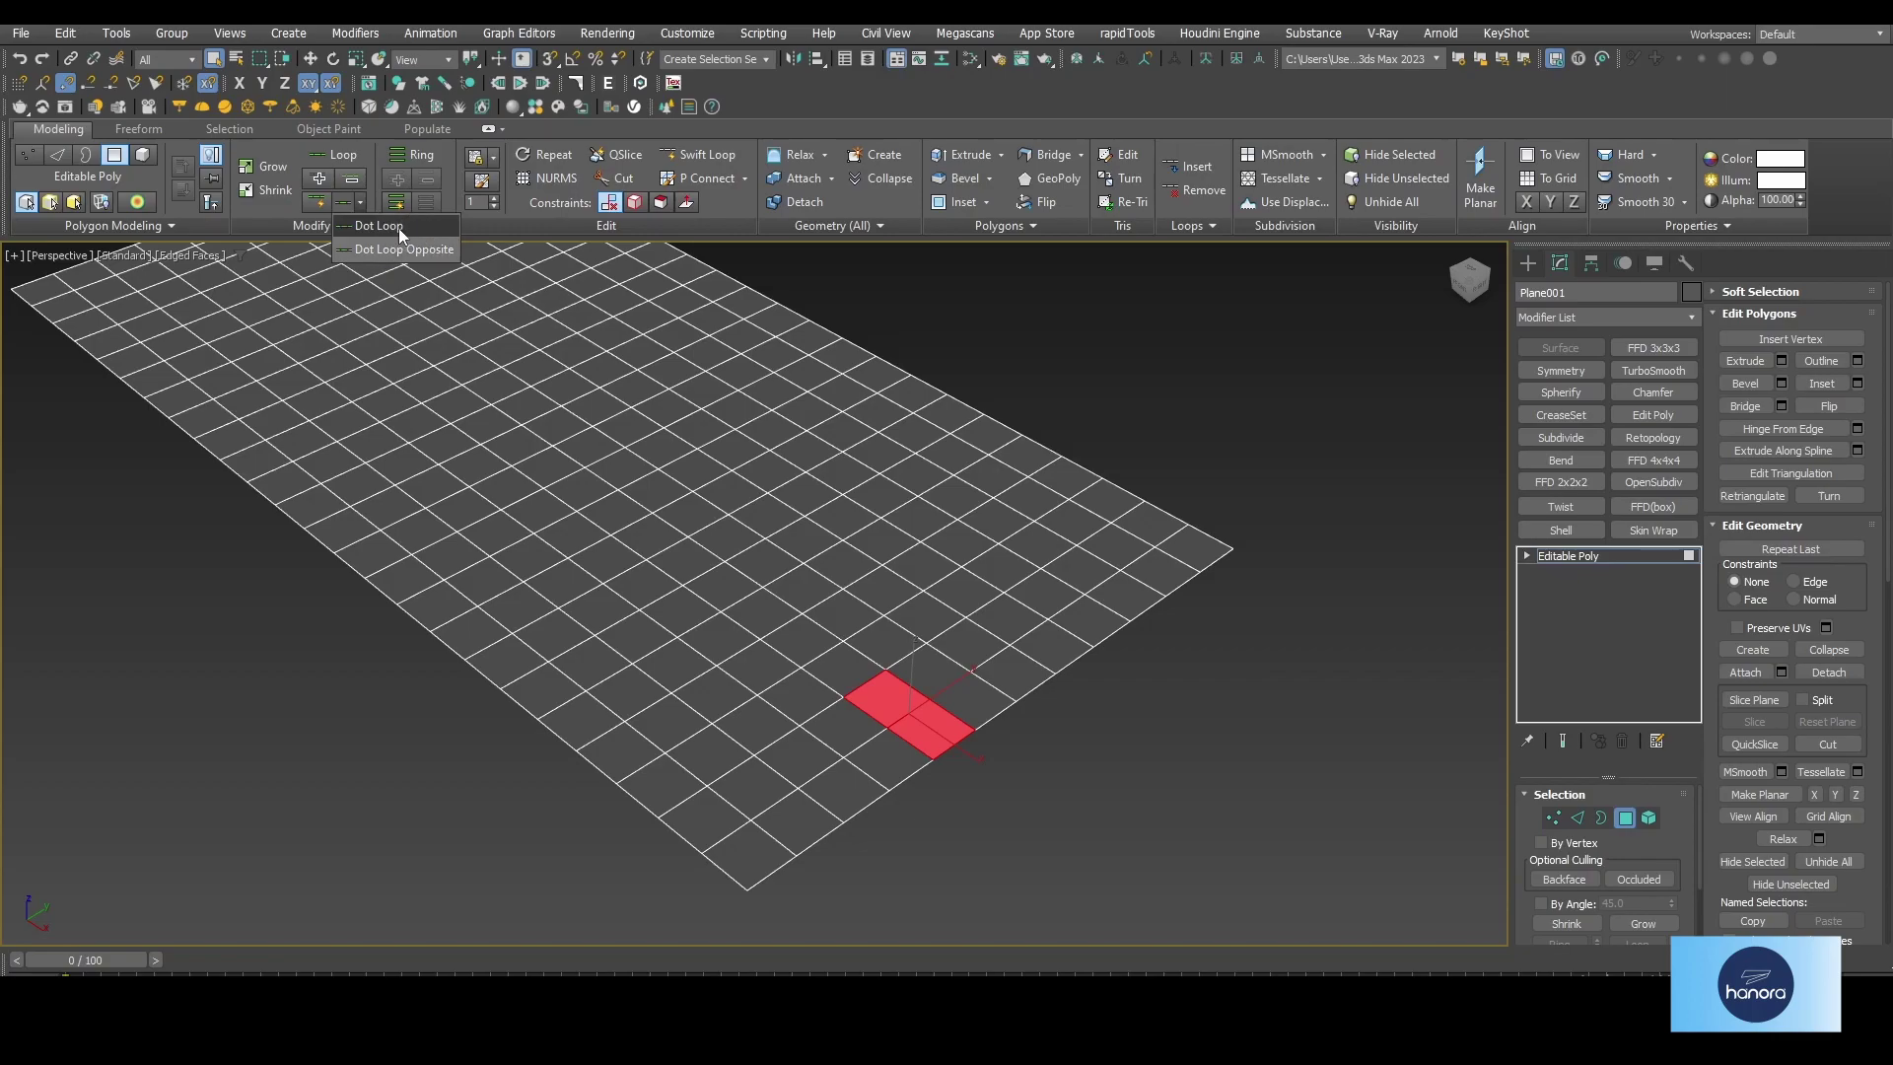
left_click(400, 227)
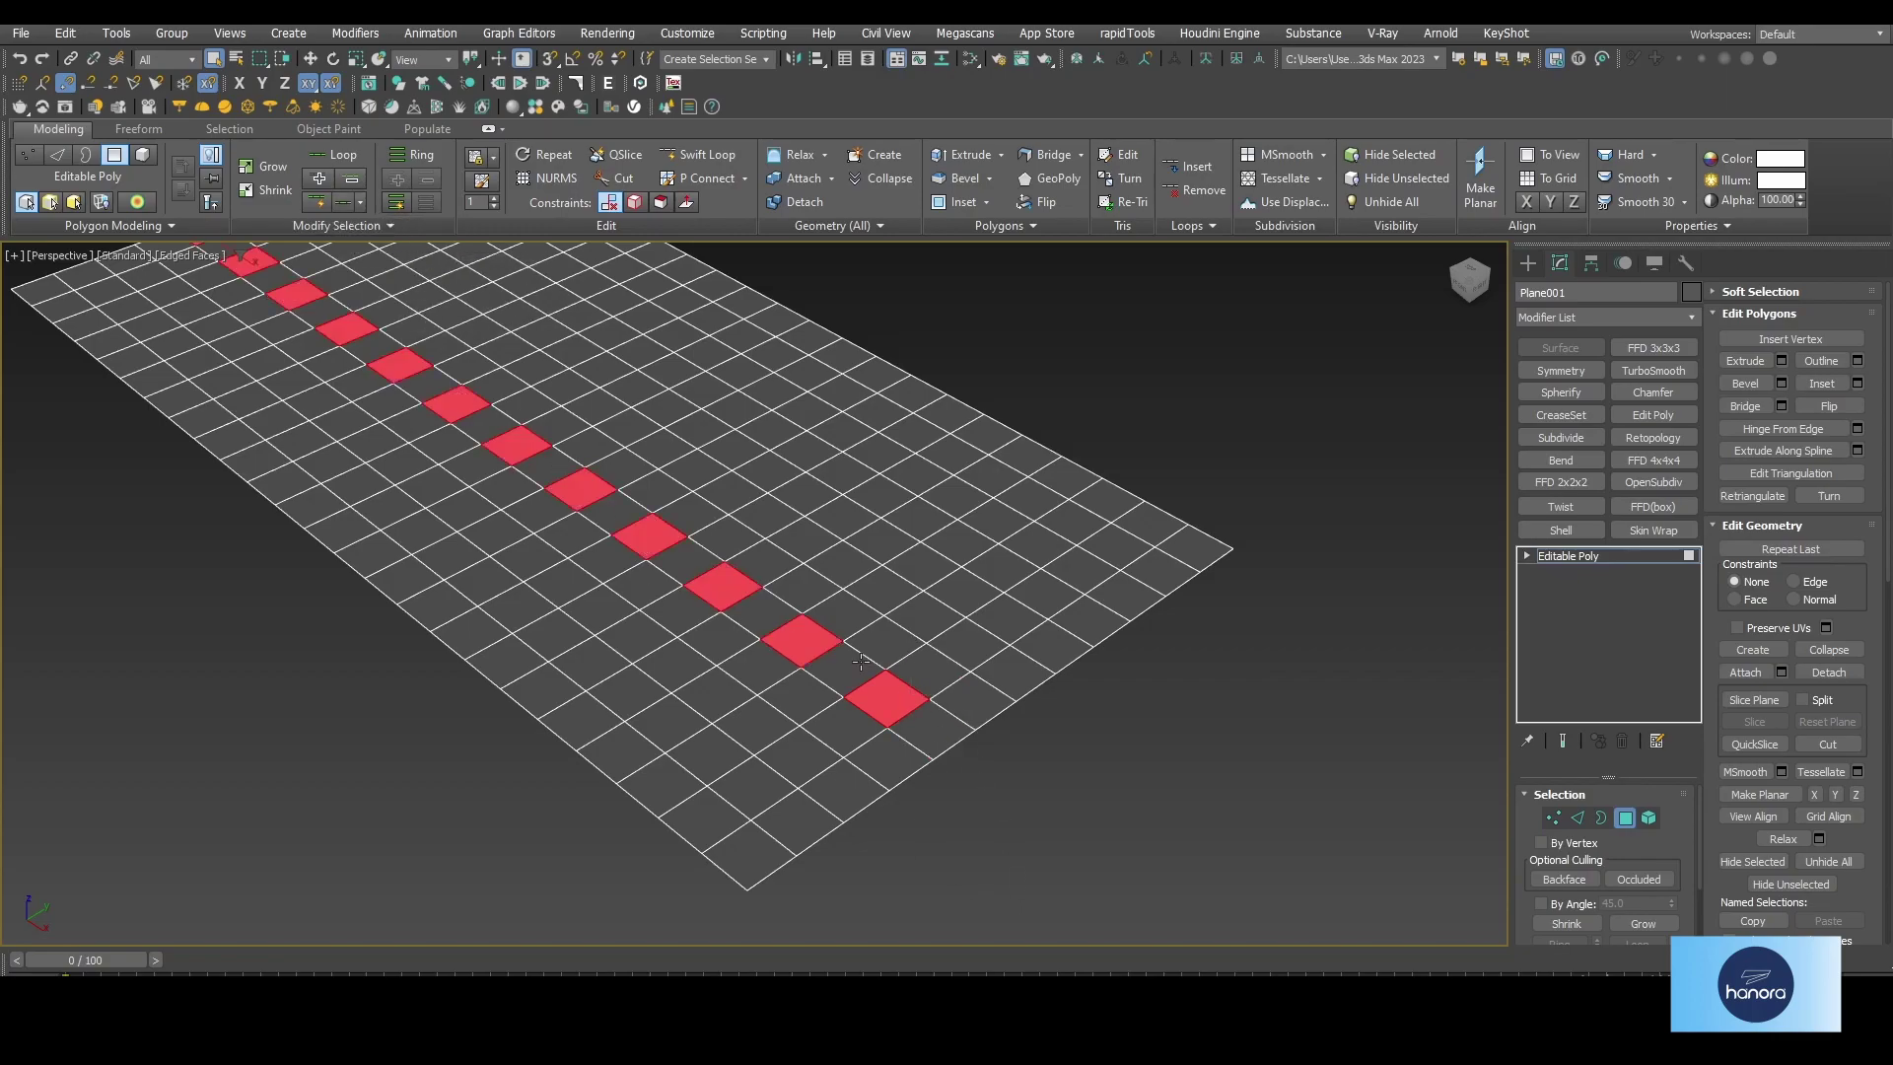
mouse_move(483, 402)
middle_mouse_down("alt")
mouse_move(477, 434)
mouse_move(588, 490)
middle_mouse_up("alt")
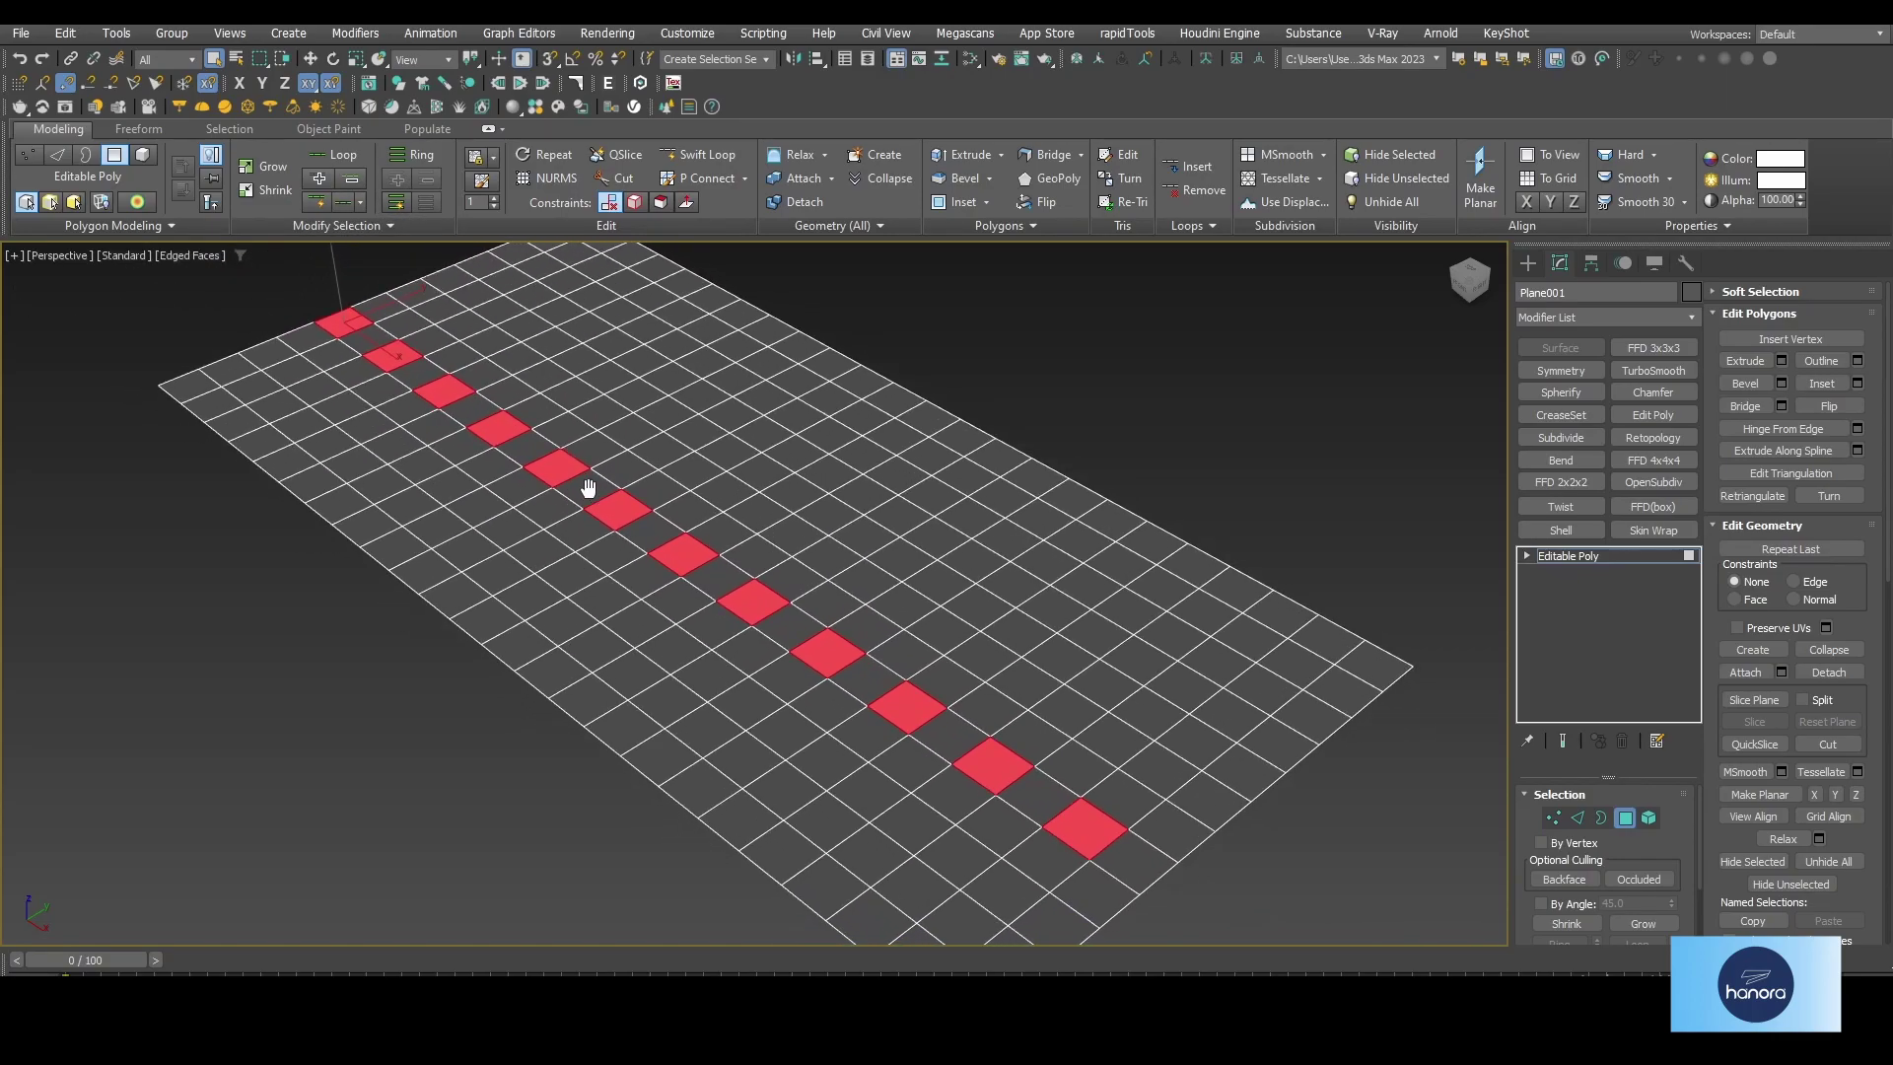
left_click(732, 59)
- Apply Dot Loop Opposite from two new polygons and save it as a second selection set
left_click(1173, 831)
left_click(1119, 799, "ctrl")
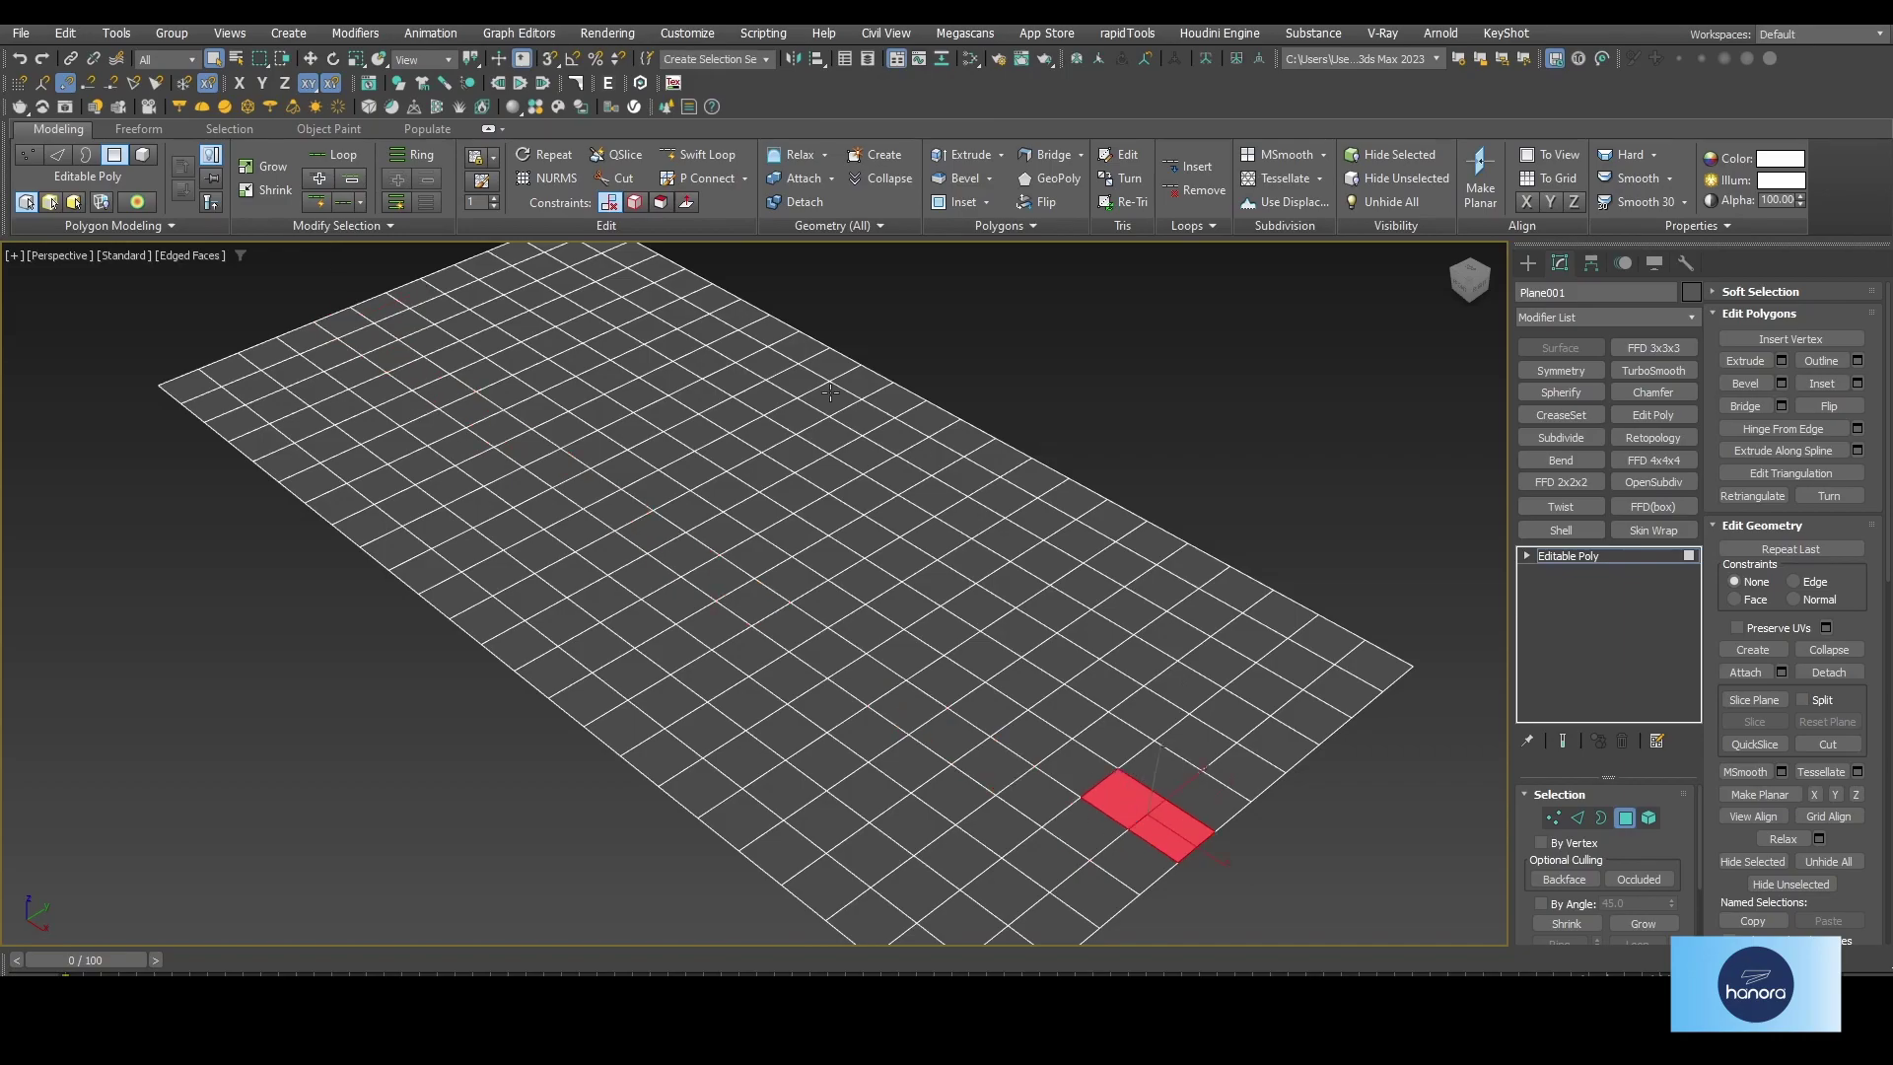
left_click(361, 203)
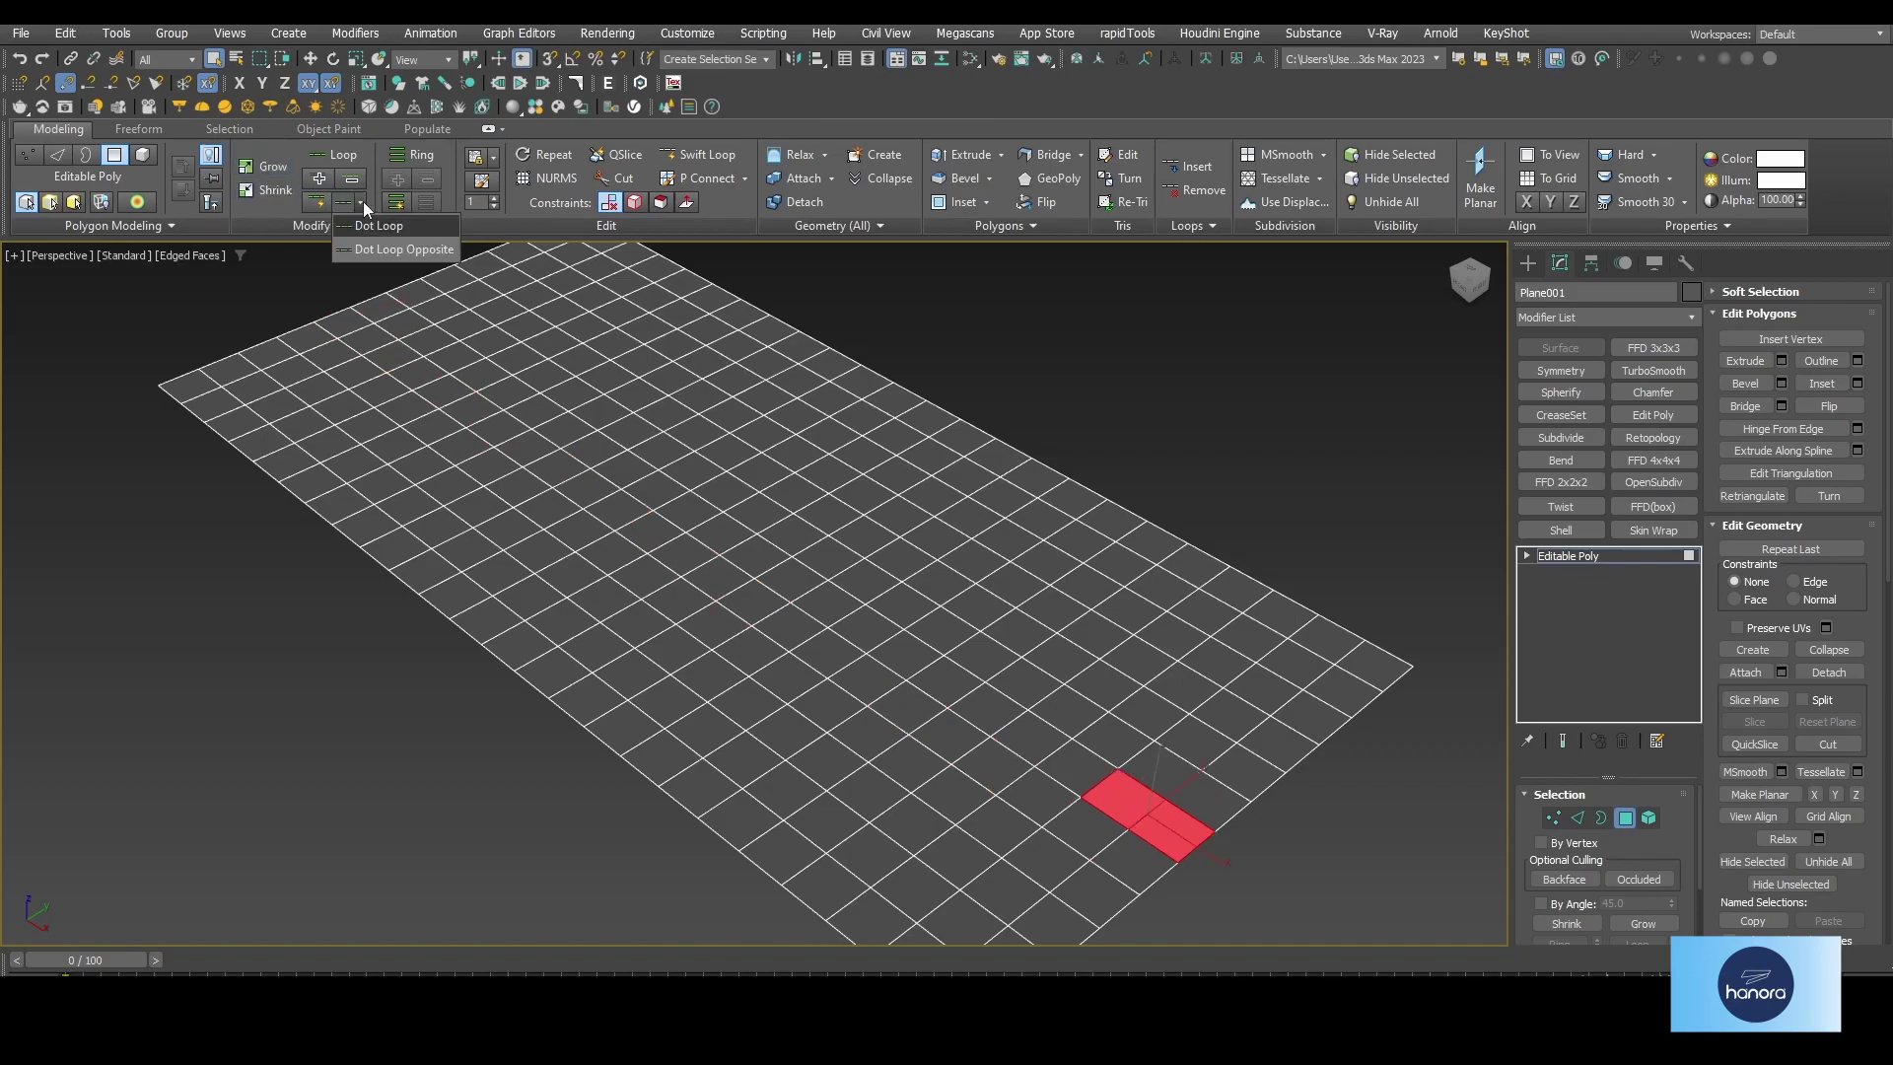
left_click(422, 249)
middle_click_drag(1091, 741, 991, 709)
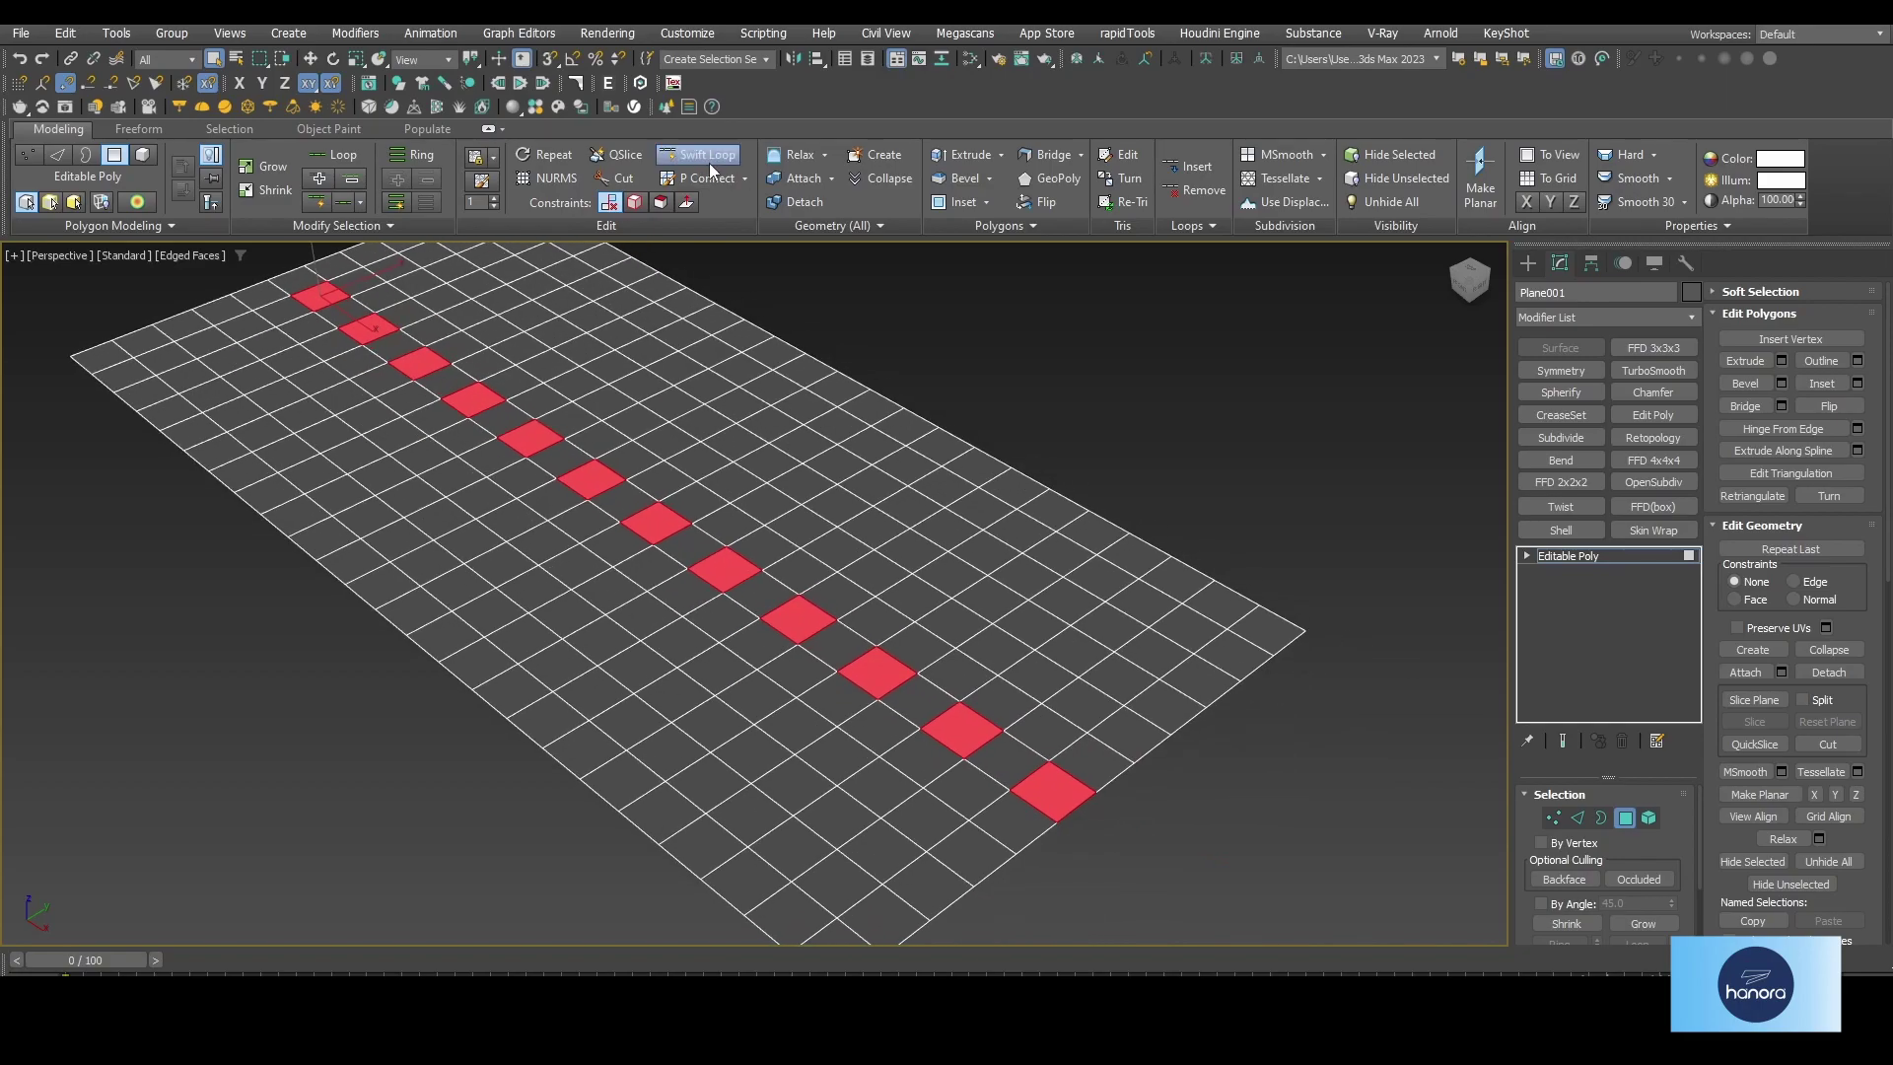
left_click(730, 56)
type("Selection_02")
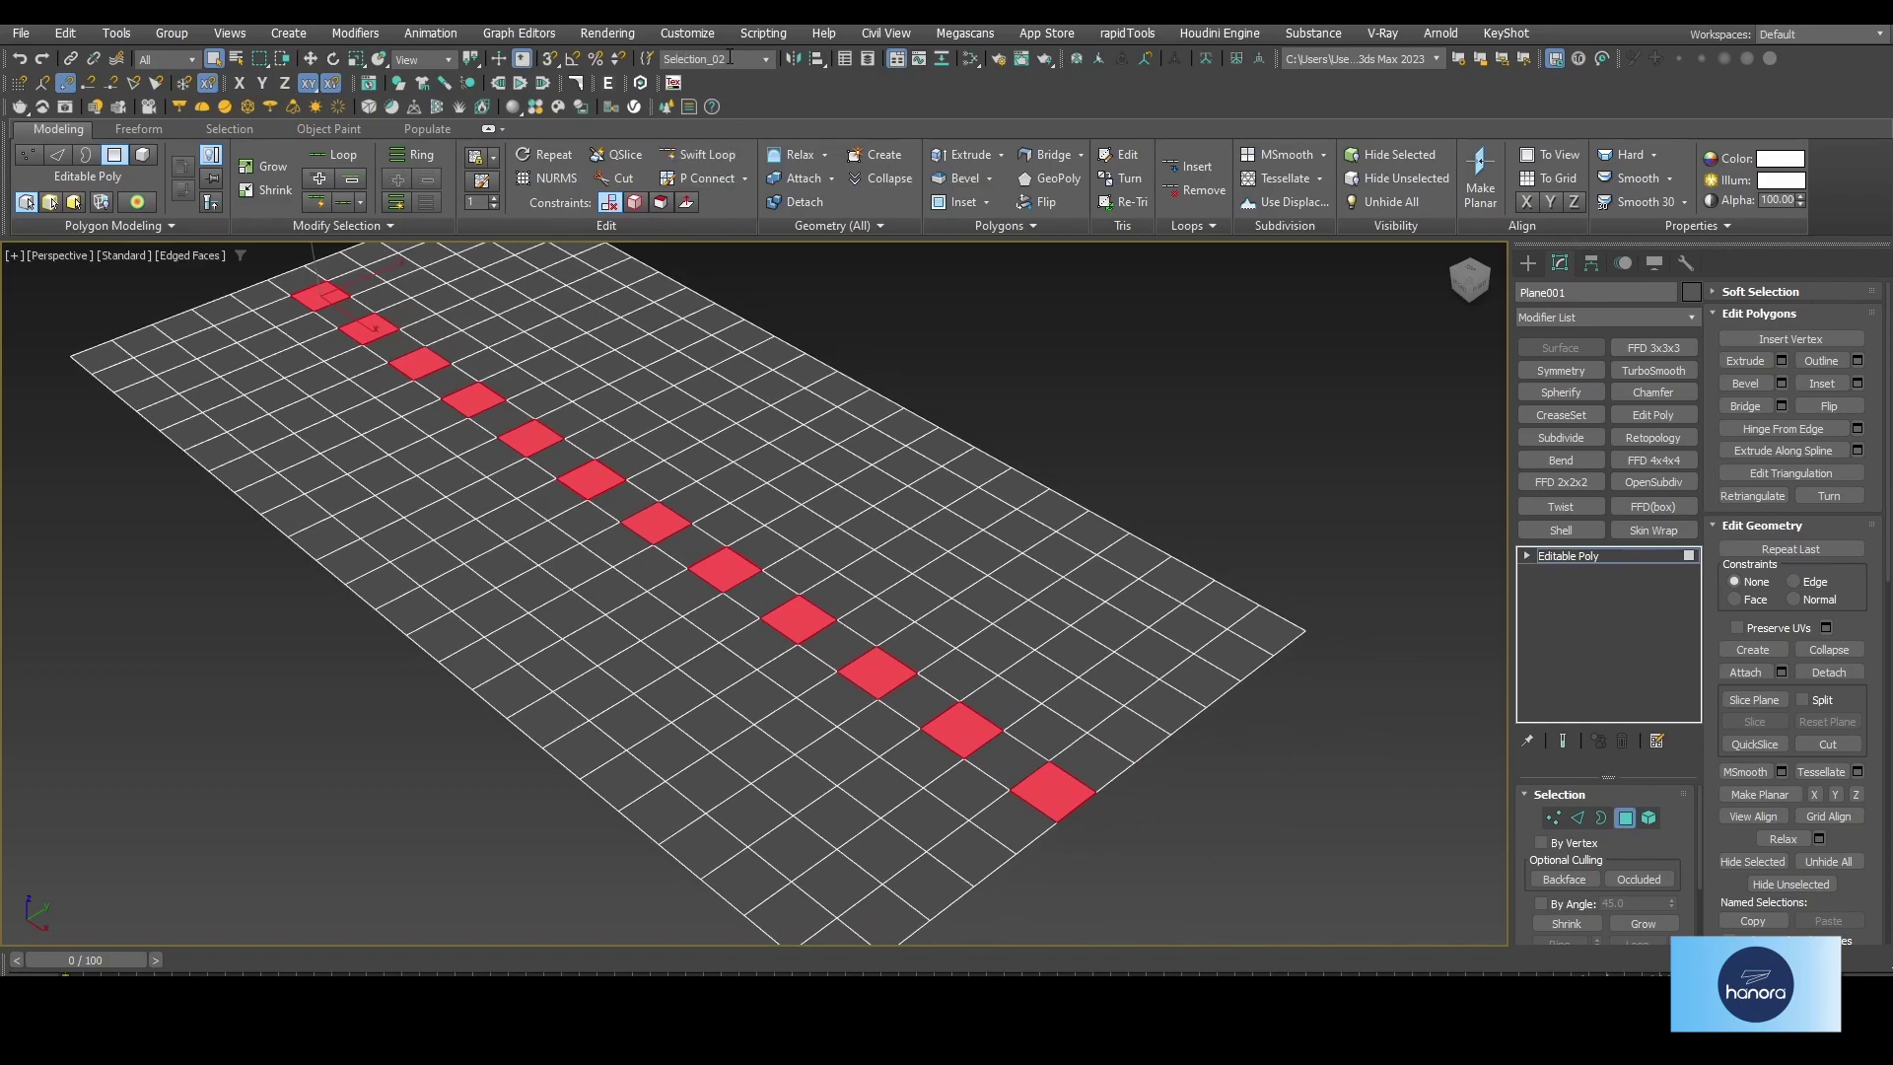
- Store the named set, alternate between Selection_01 and Selection_02, then pick a starting polygon
key("Return")
left_click(765, 59)
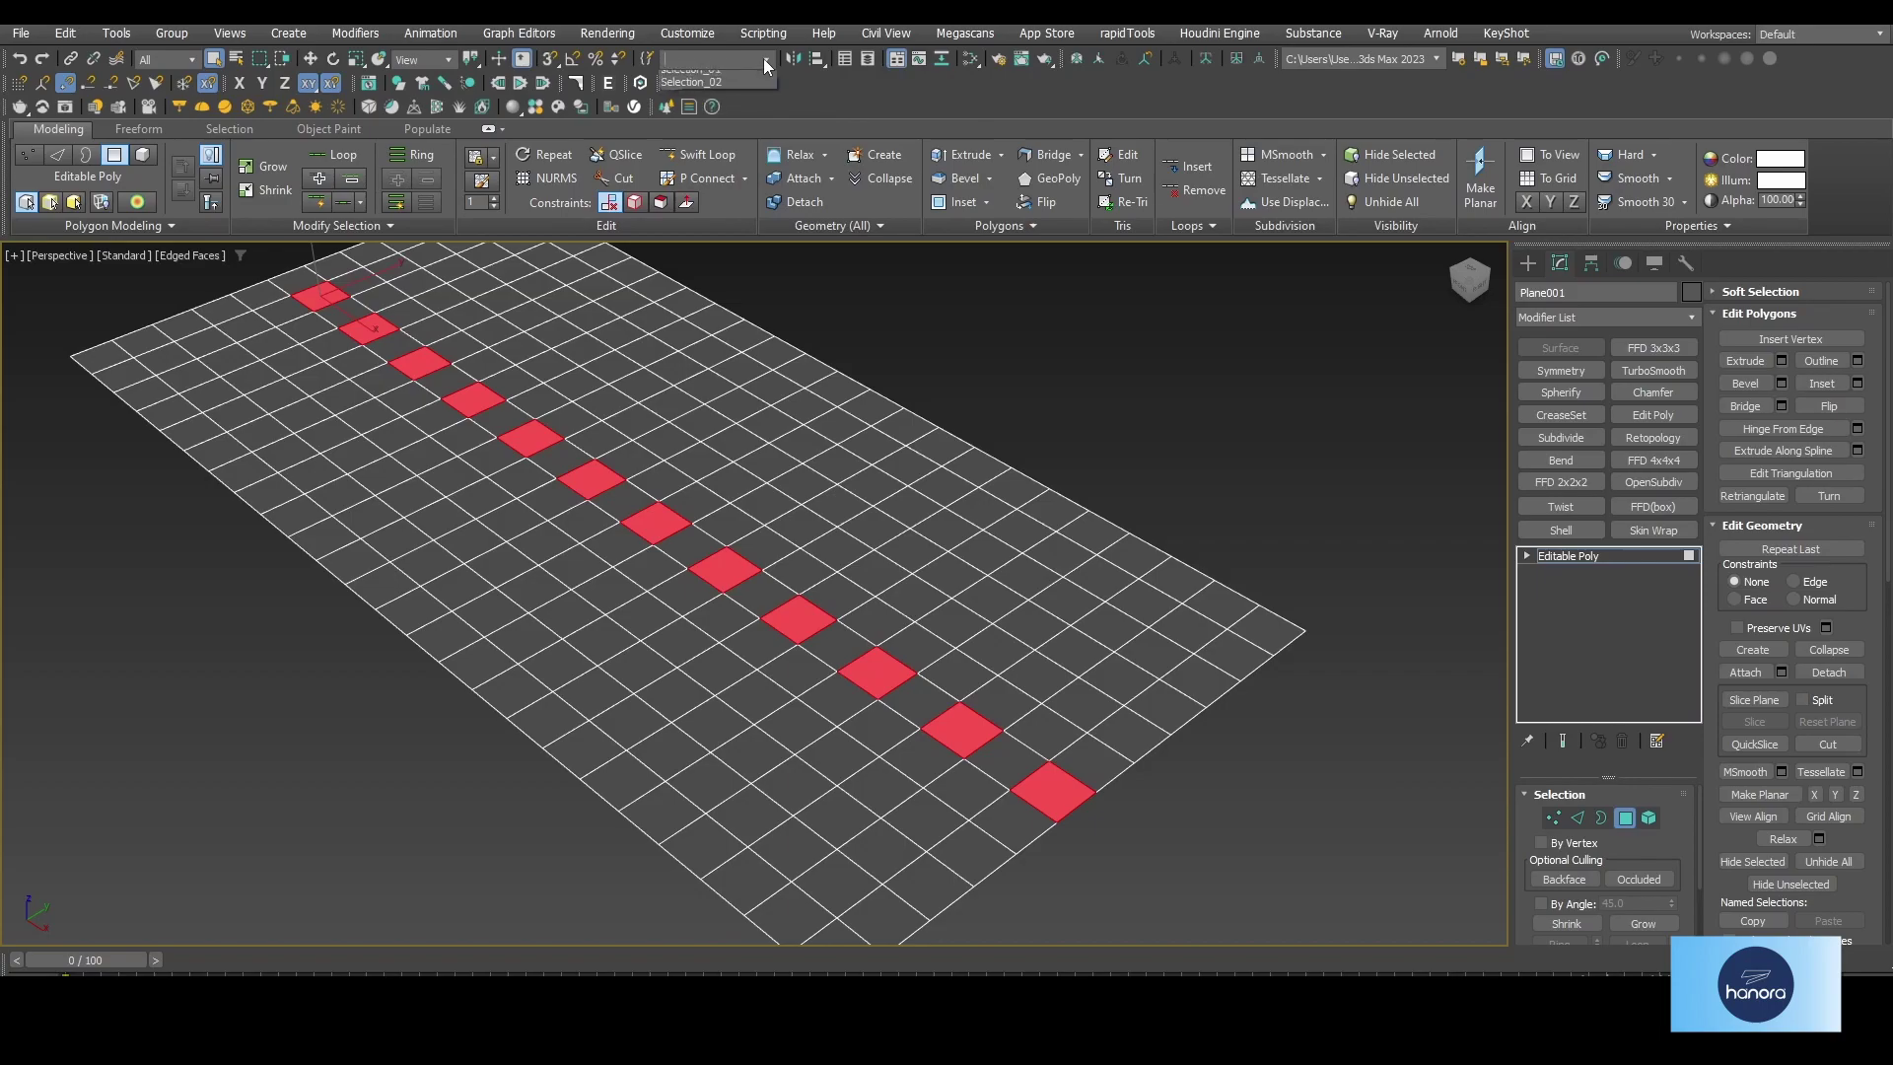
left_click(716, 80)
left_click(766, 59)
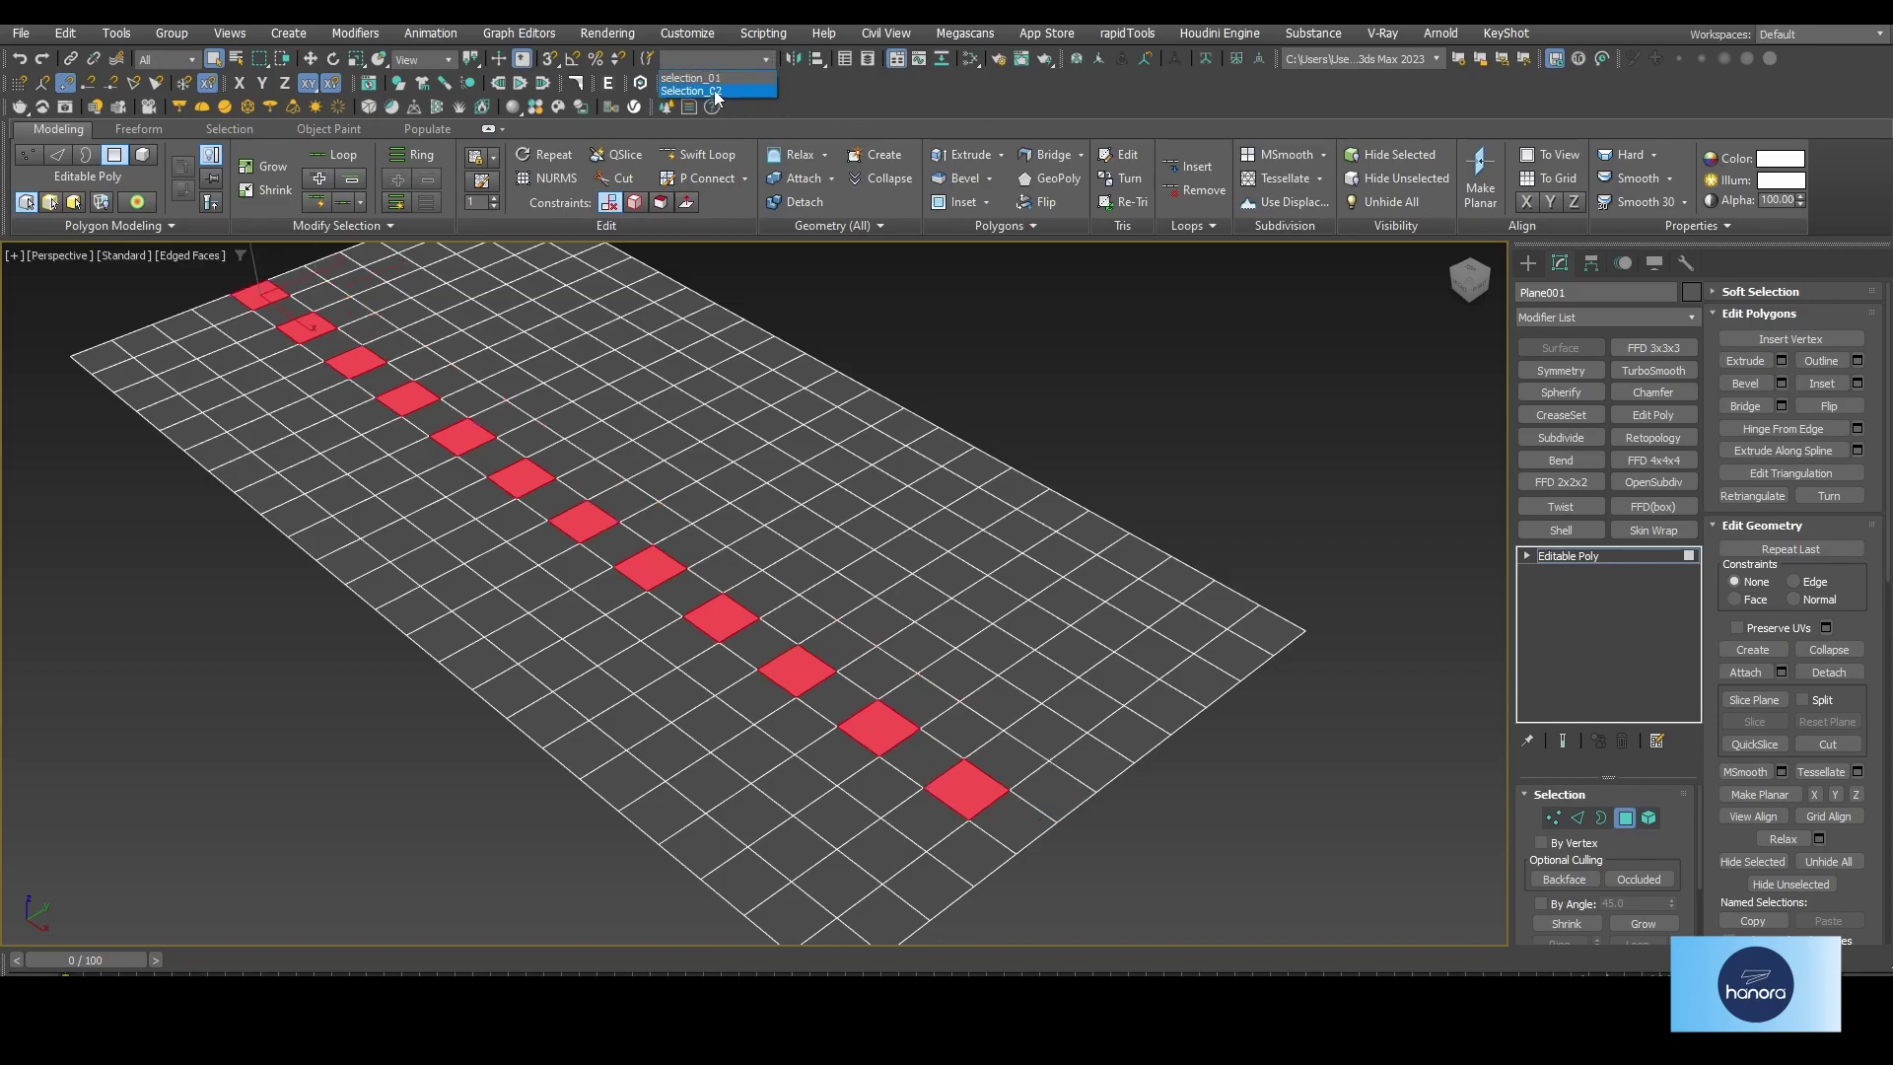
left_click(714, 85)
left_click(765, 60)
left_click(732, 75)
left_click(747, 87)
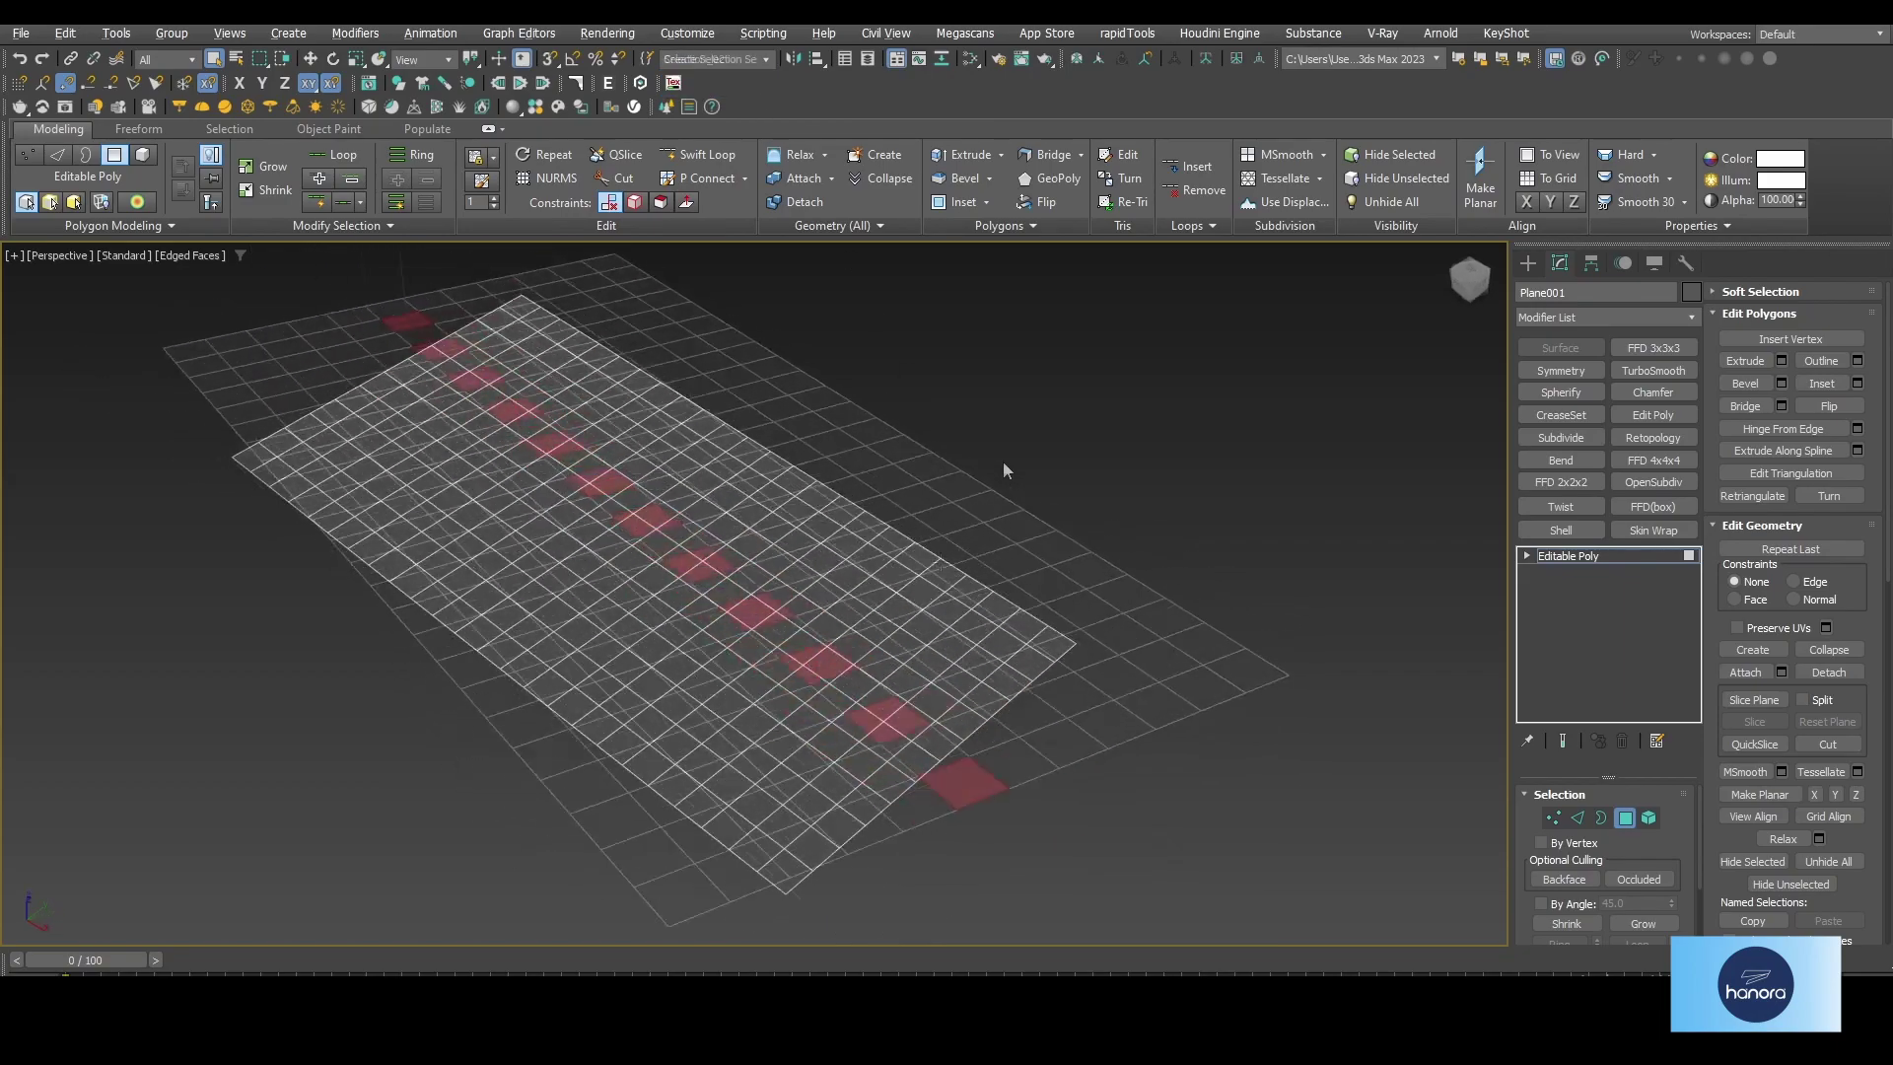
left_click(388, 225)
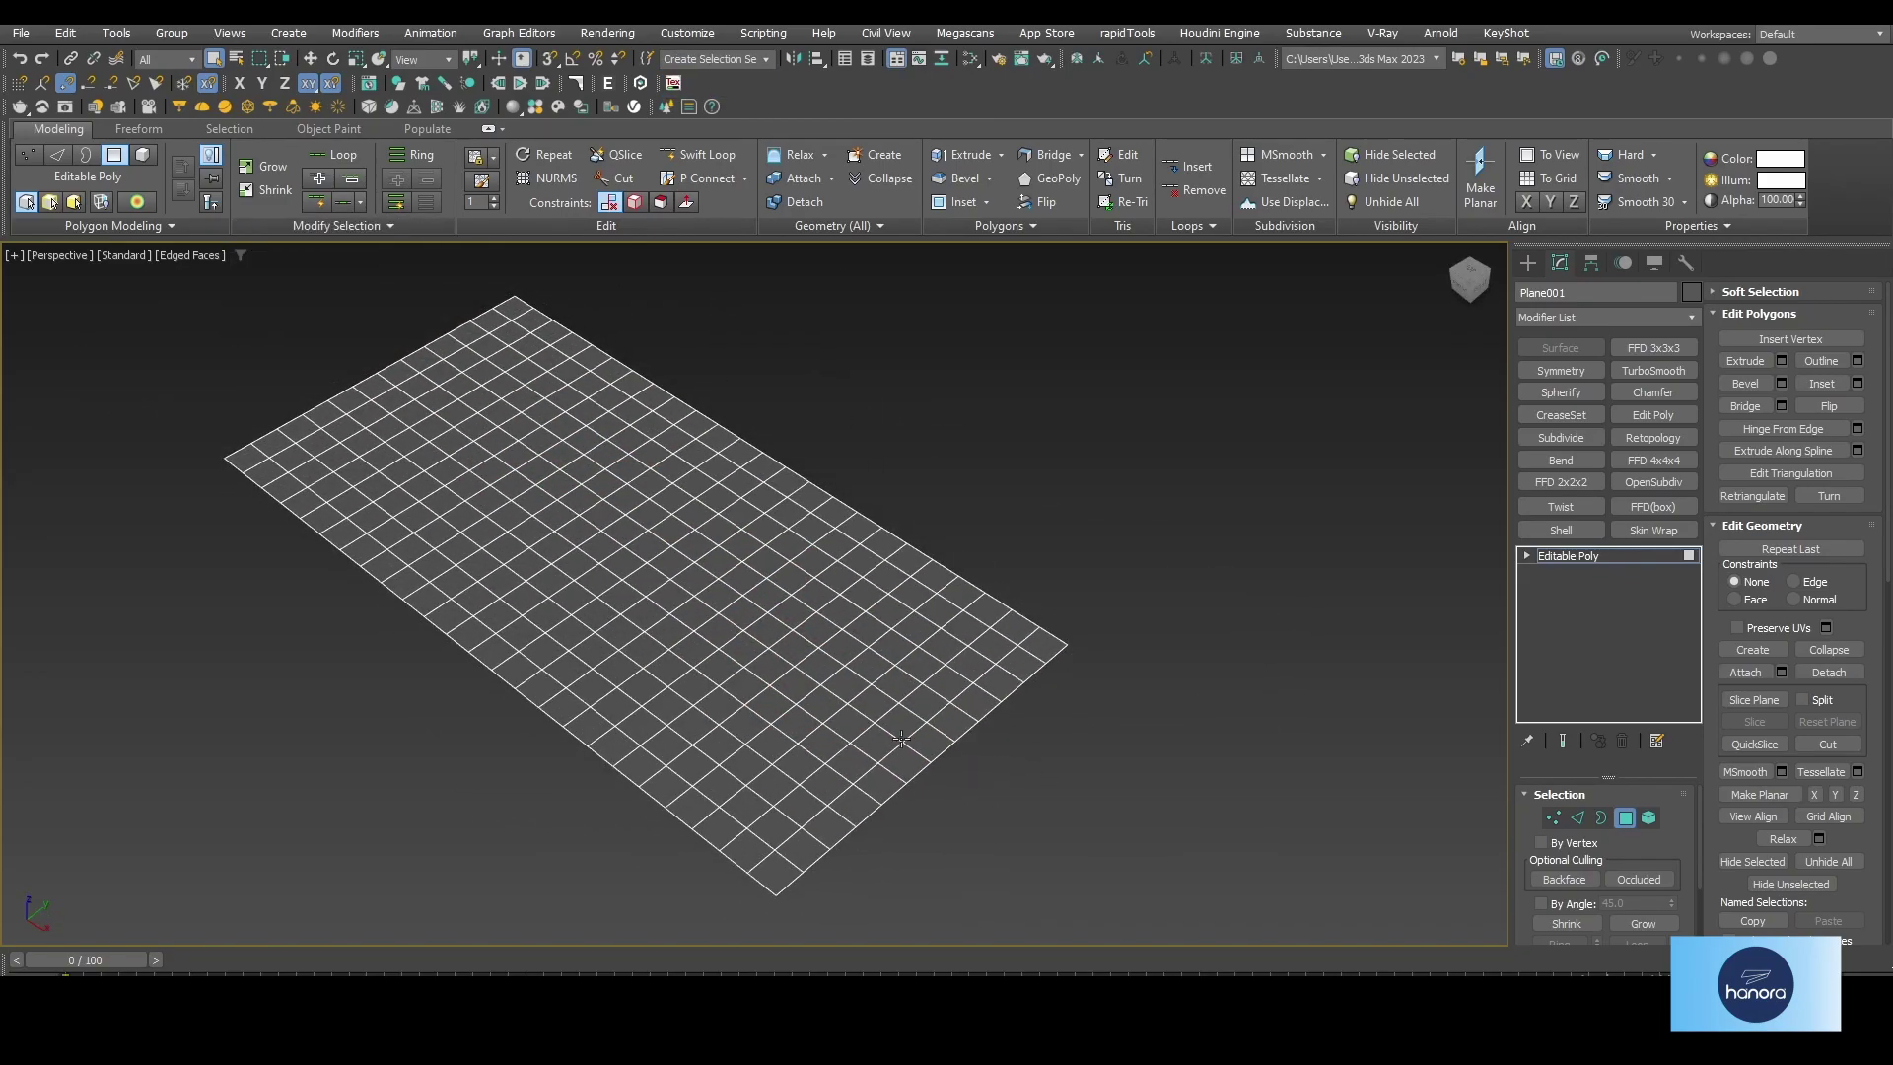
left_click(878, 781)
- Select every other polygon across the plane and orbit the view to inspect it
scroll(812, 738, "up", 2)
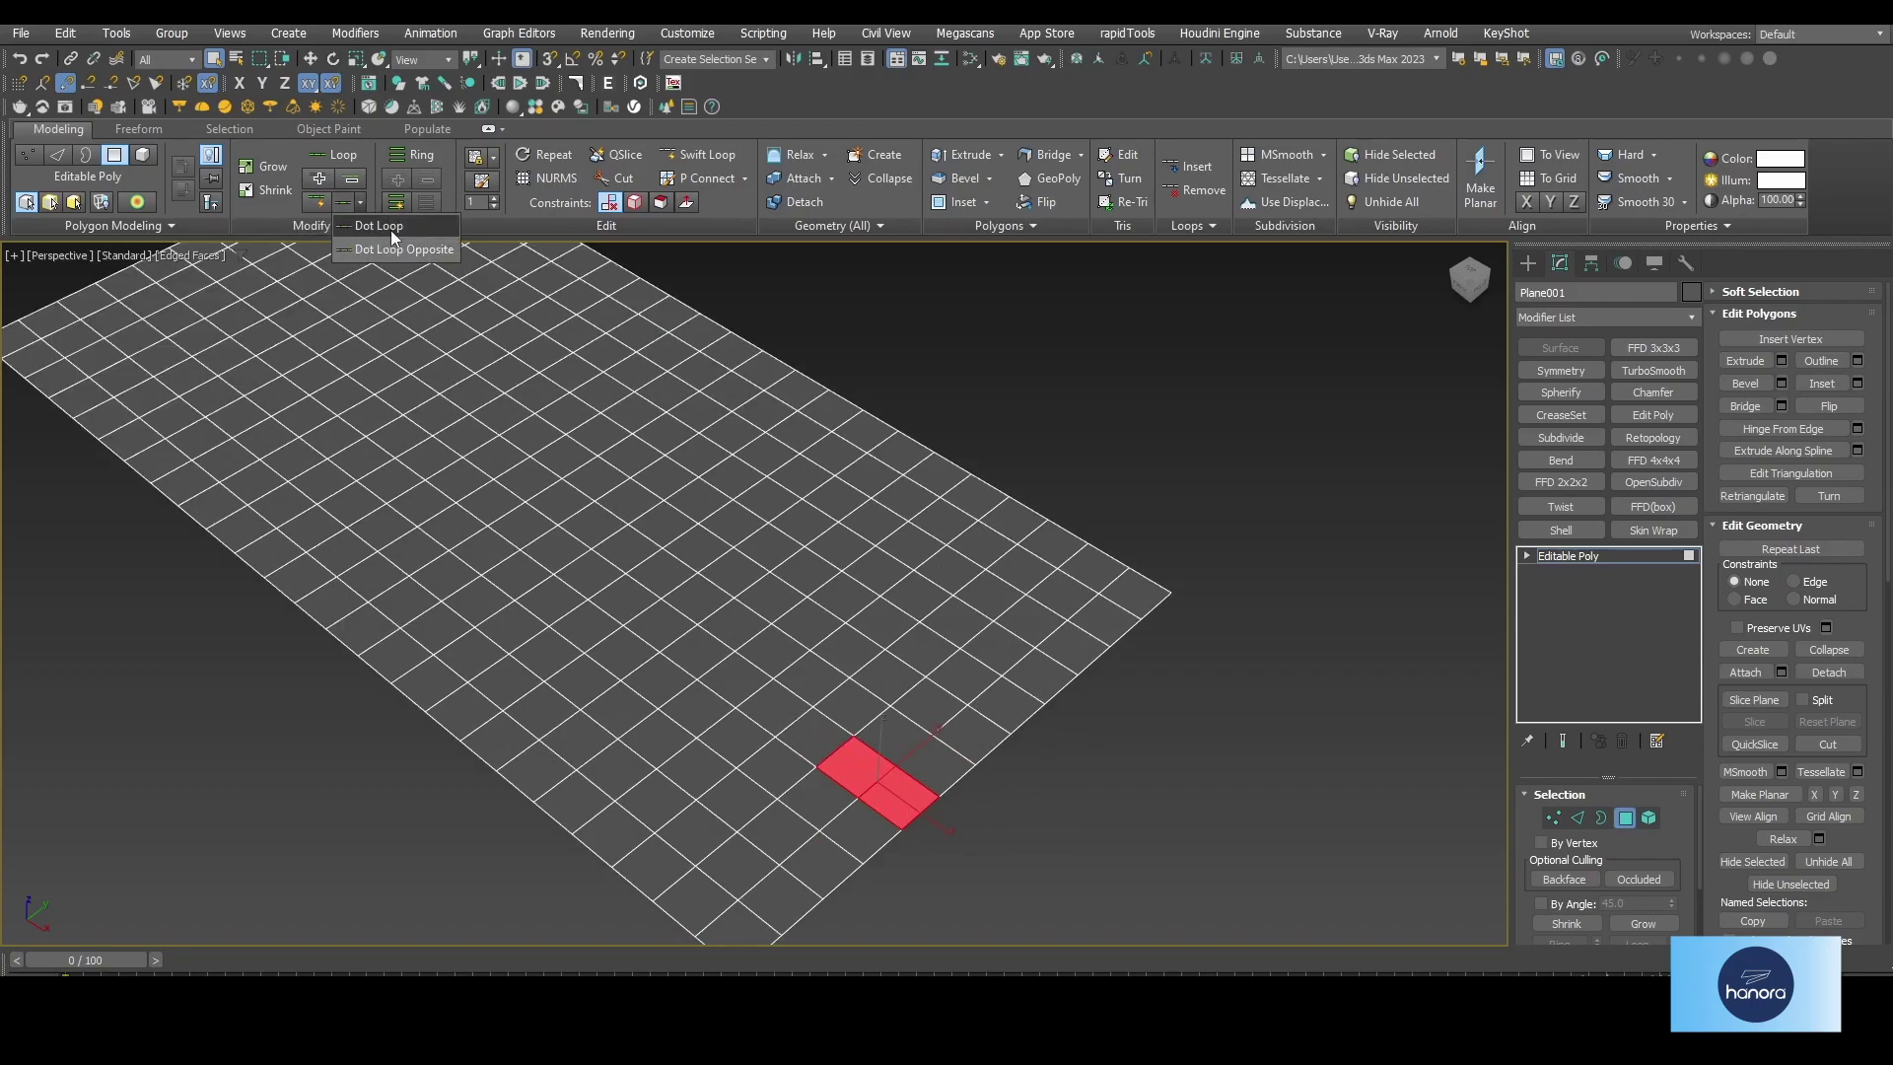
left_click(348, 201)
middle_click_drag(789, 749, 892, 699, "alt")
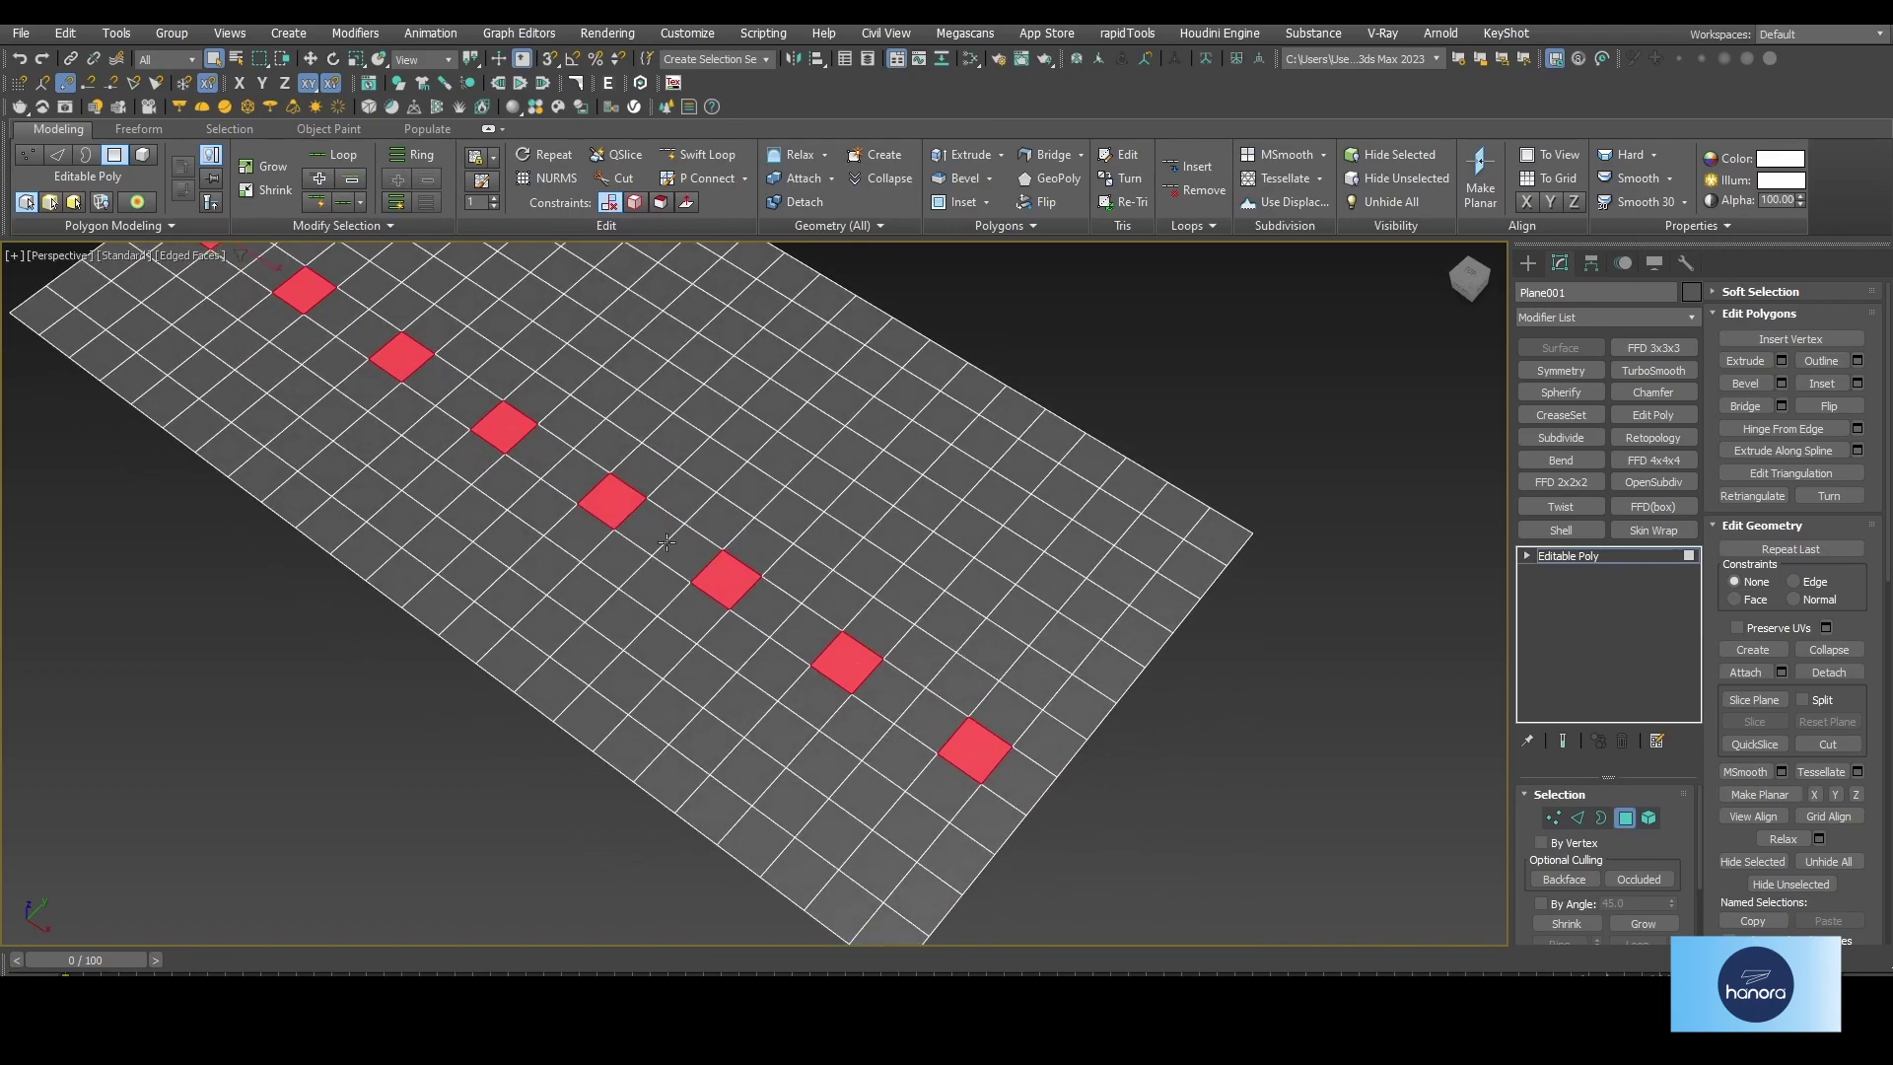
middle_click_drag(667, 541, 666, 558, "alt")
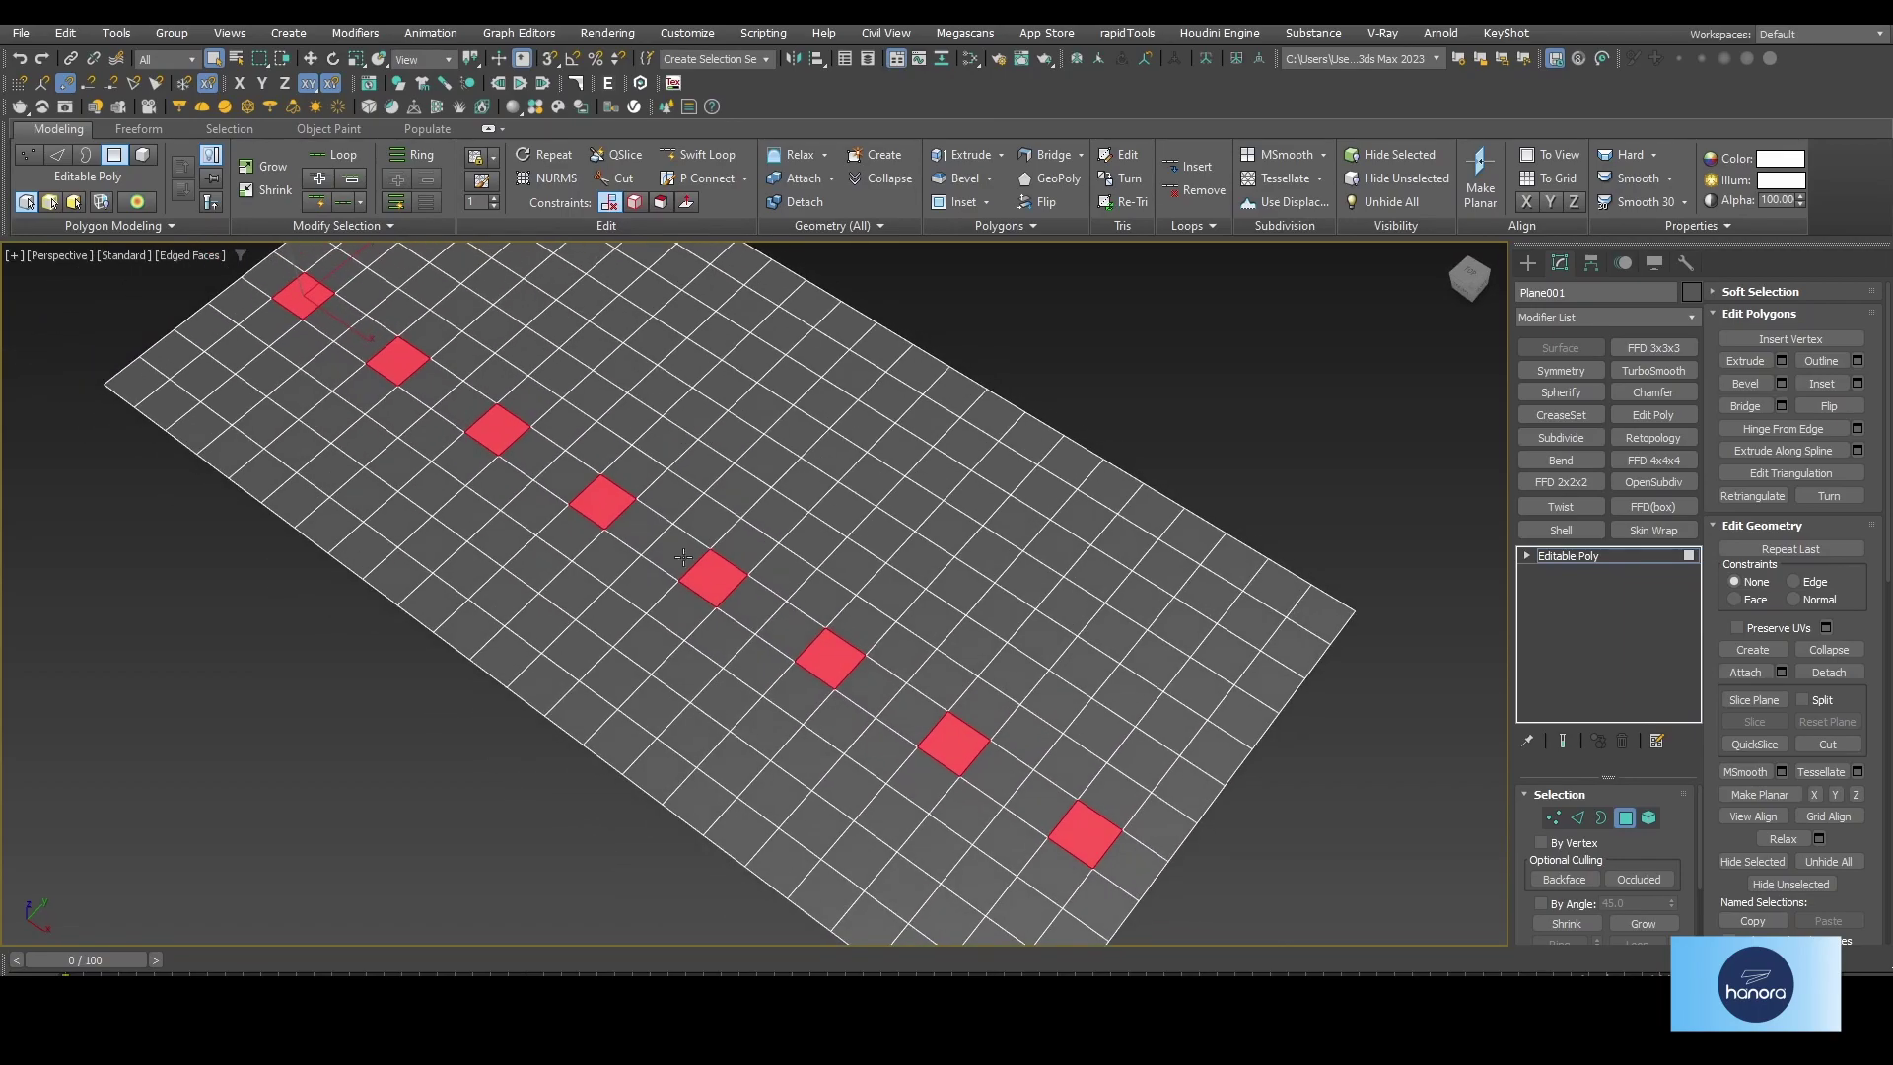
- Raise the Dot Gap value to 3 in the Modify Selection options
left_click(387, 227)
left_click(478, 307)
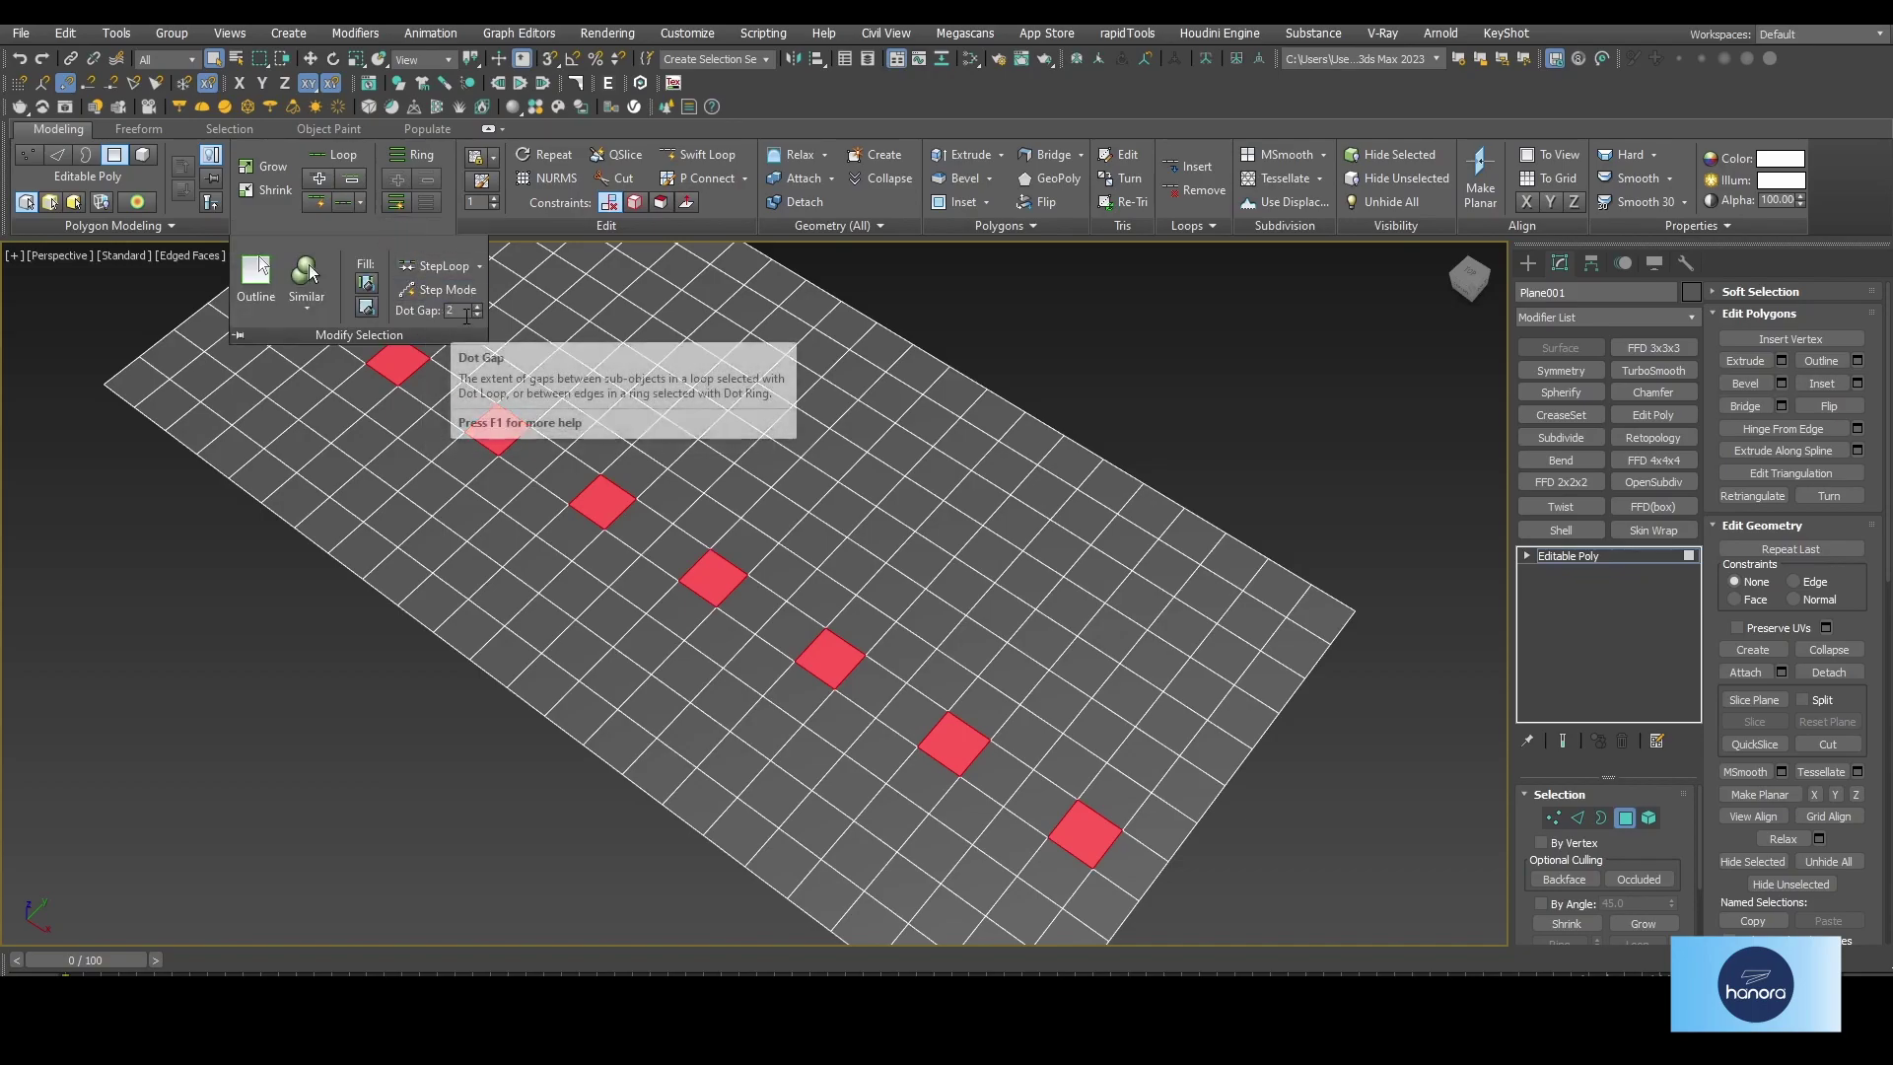
left_click(478, 307)
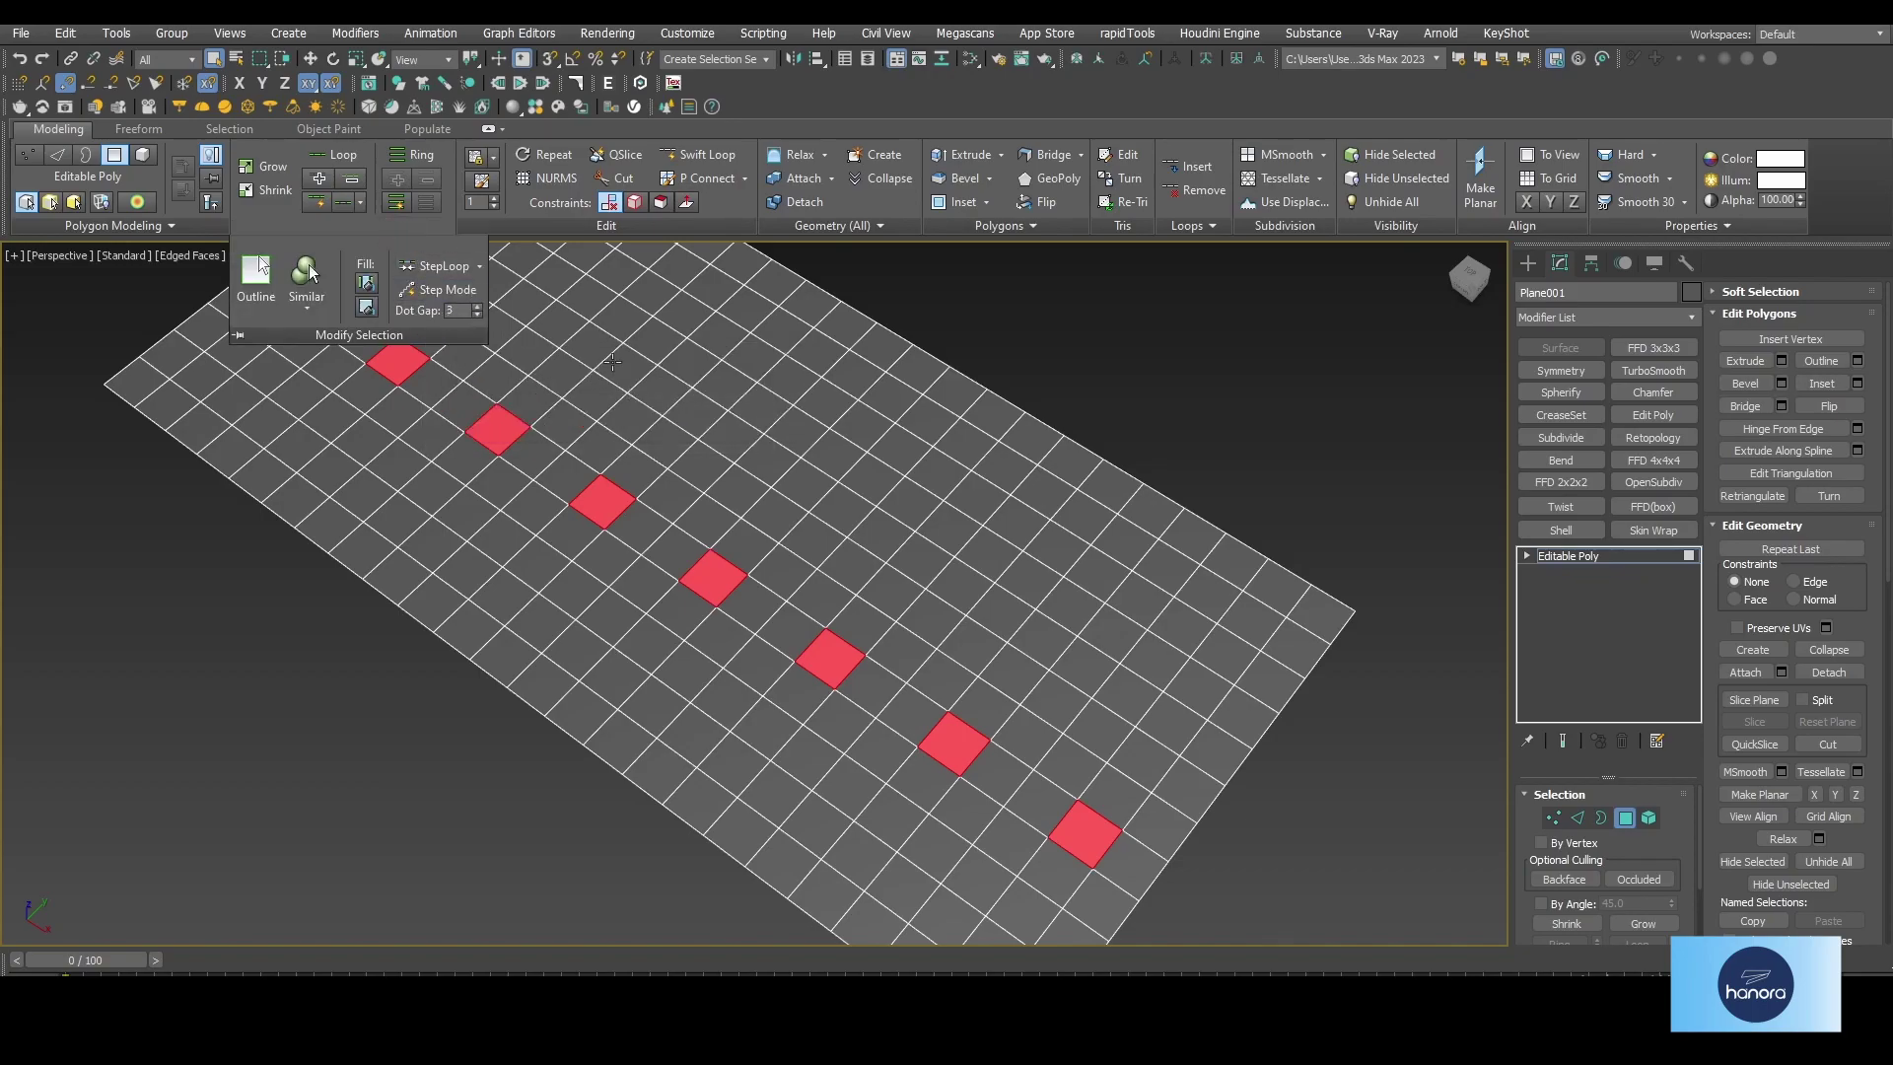
- Create a new Dot Loop on Plane001 from two adjacent polygons
left_click(1156, 826)
left_click(1119, 795, "ctrl")
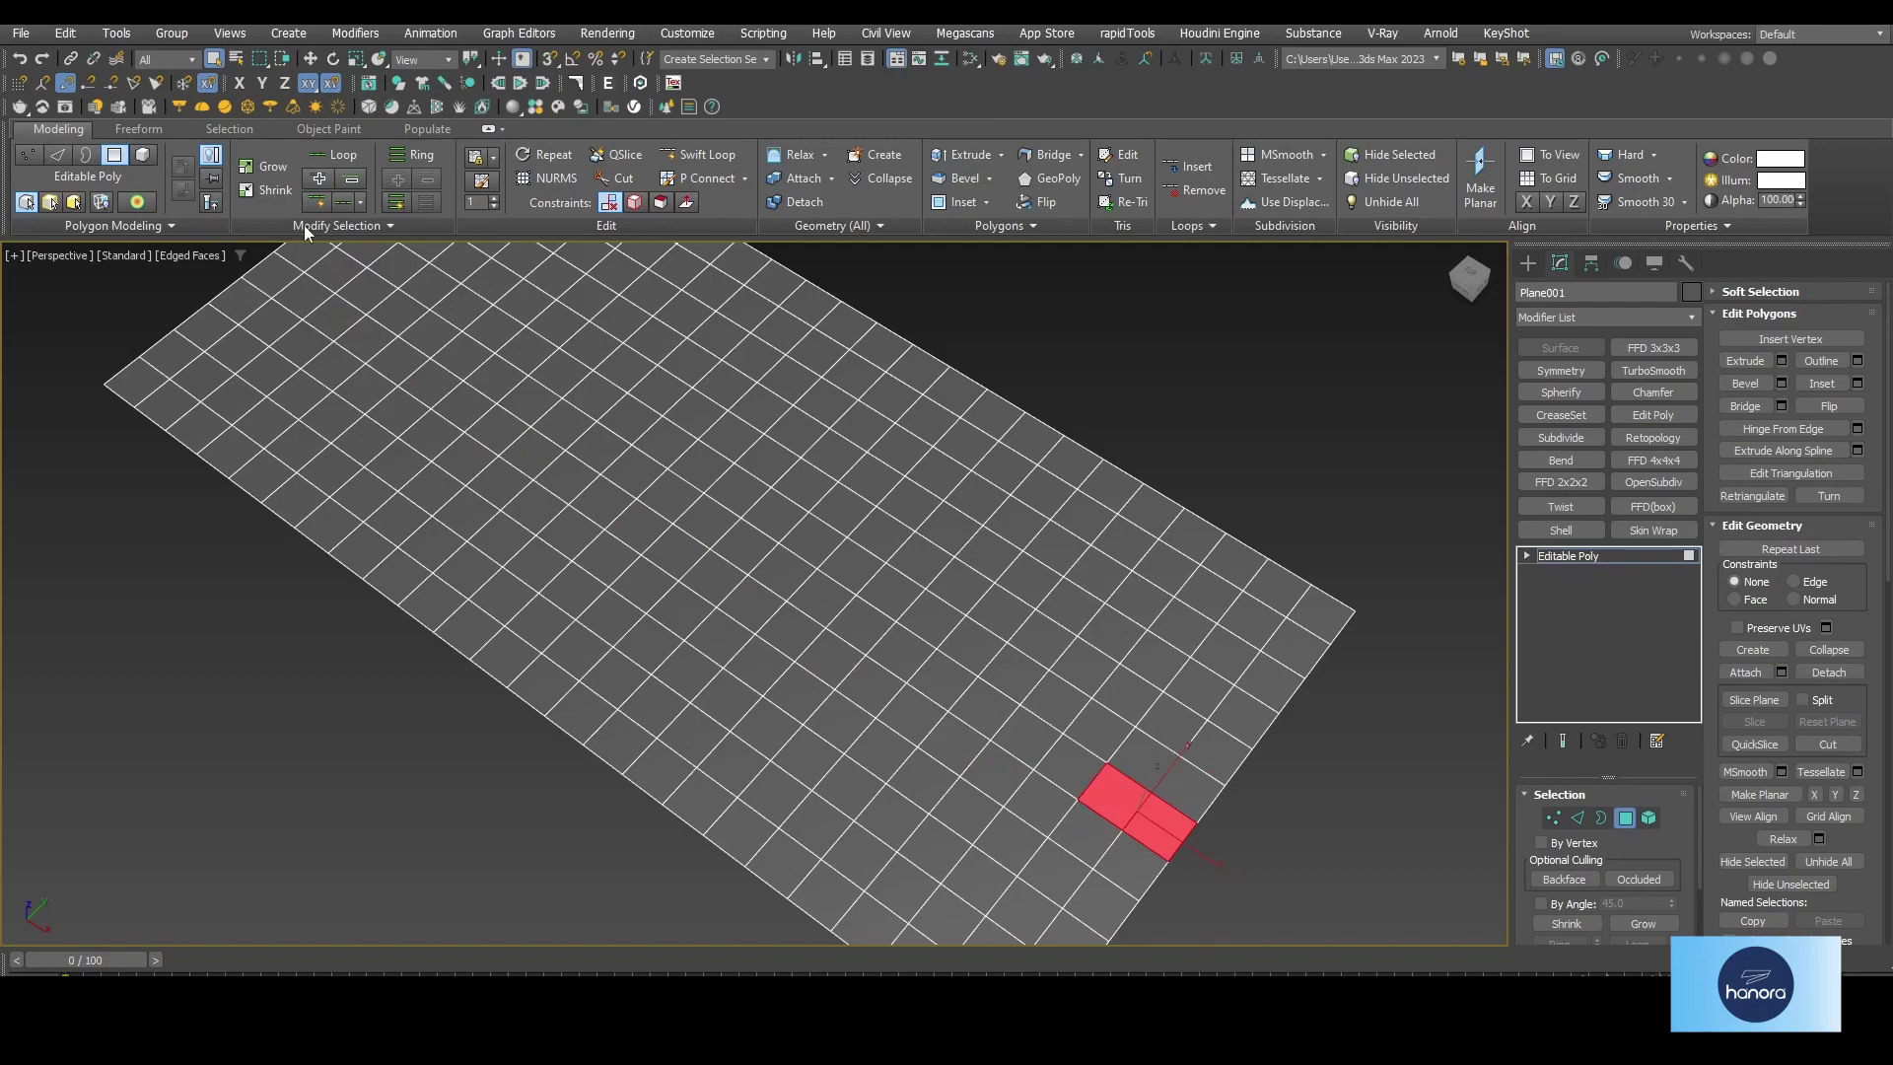
left_click(361, 203)
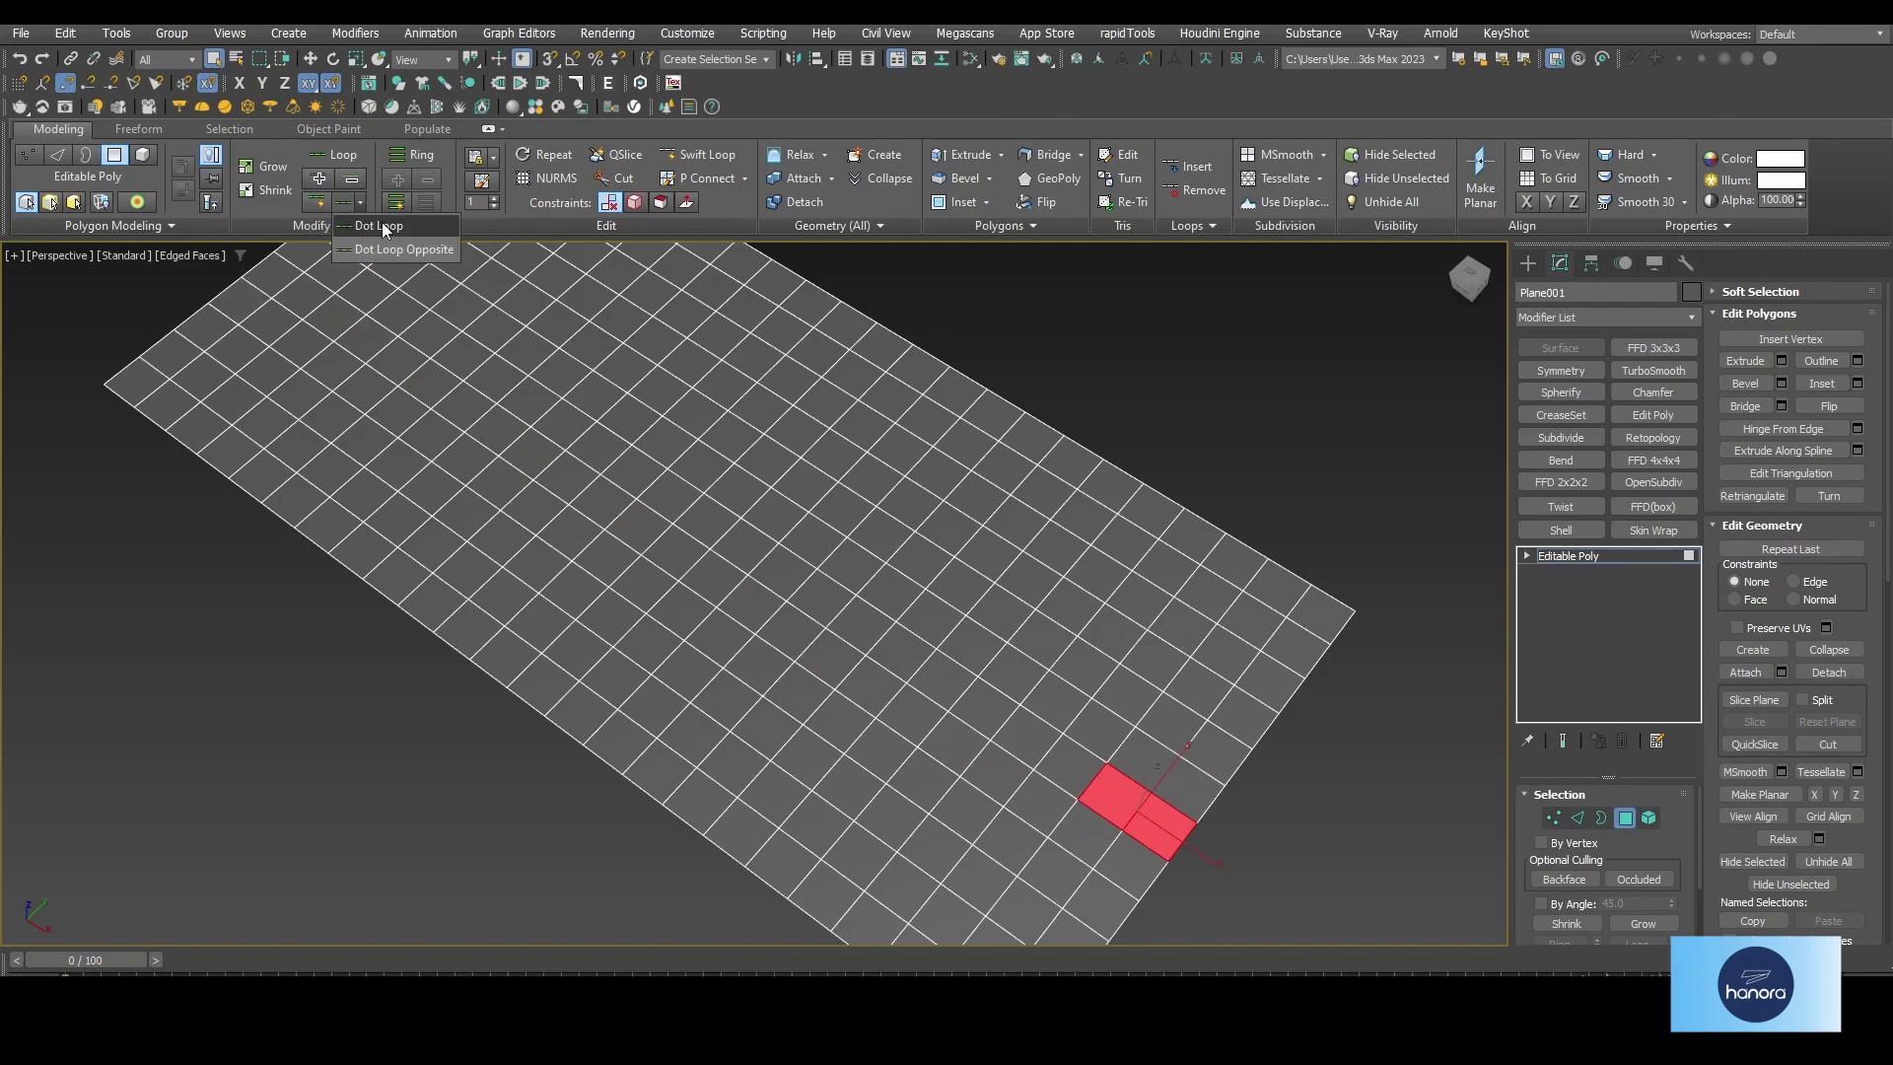
left_click(382, 226)
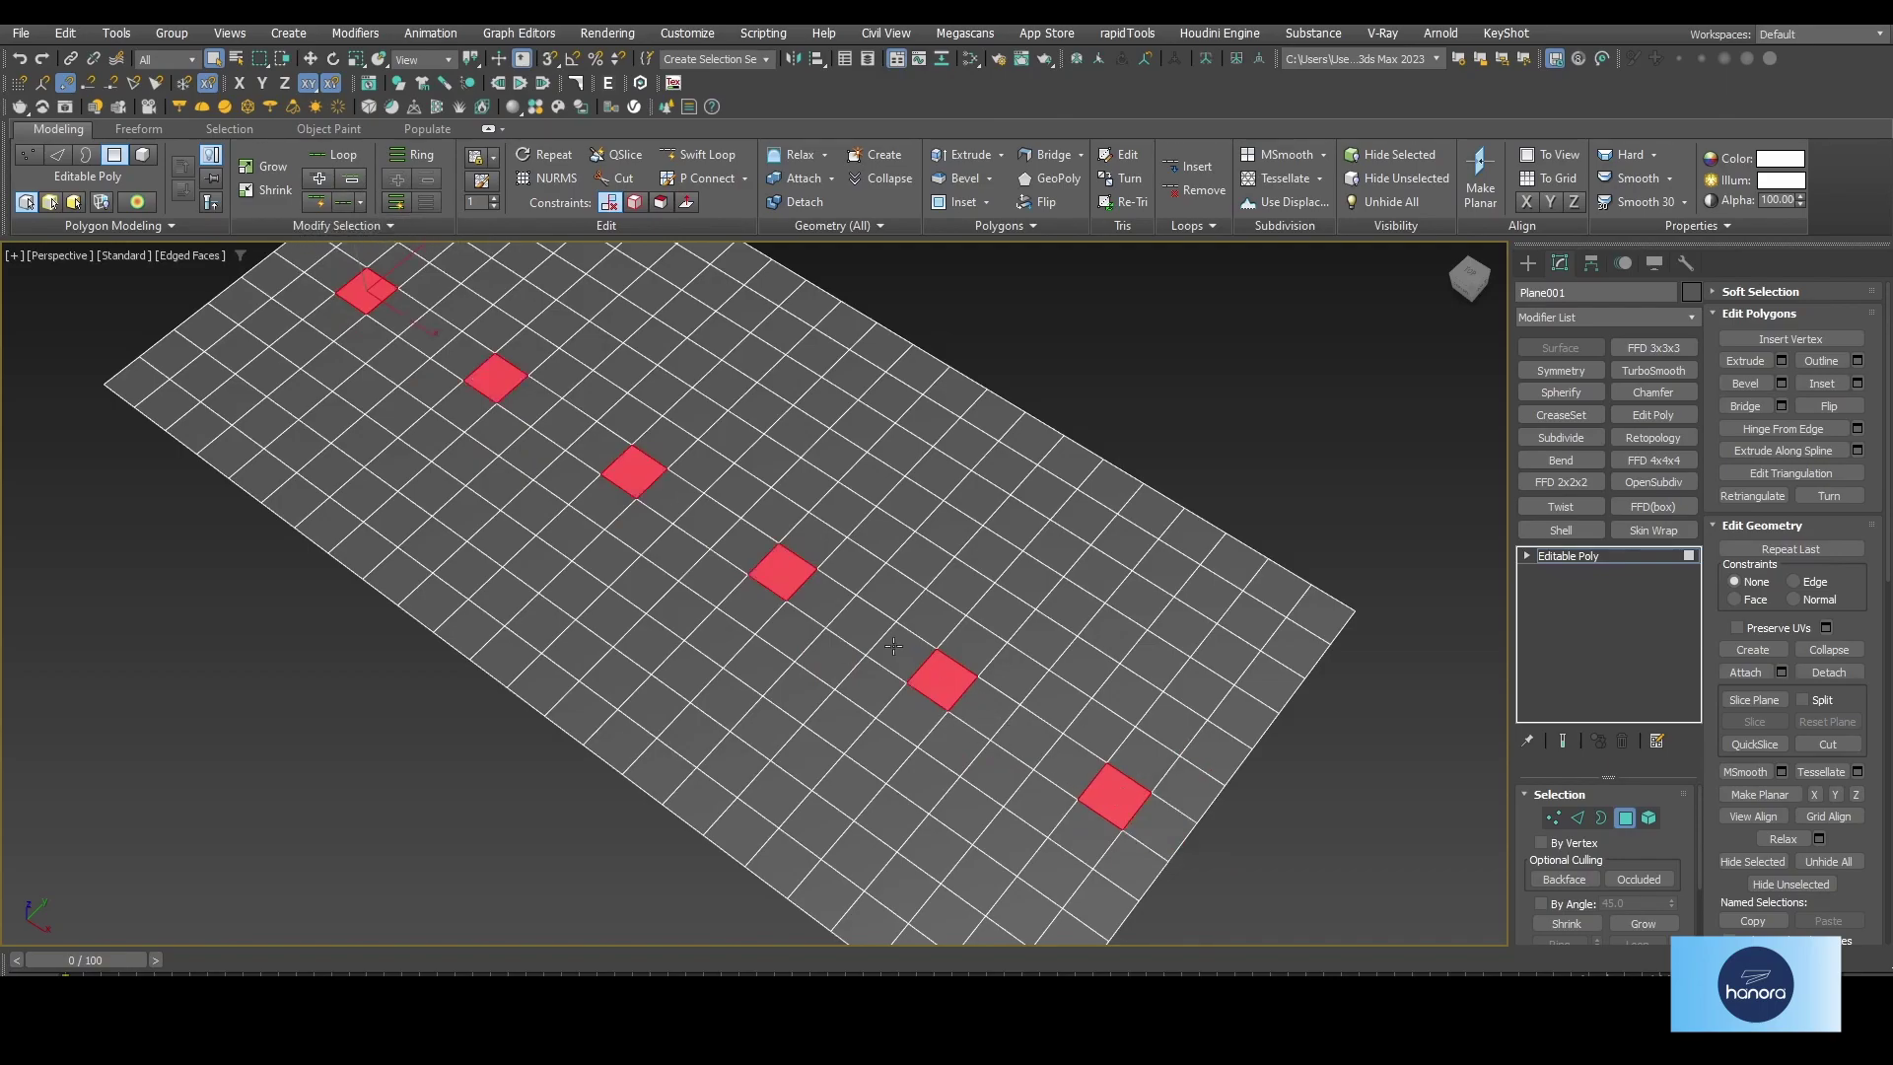
middle_click_drag(590, 459, 601, 513)
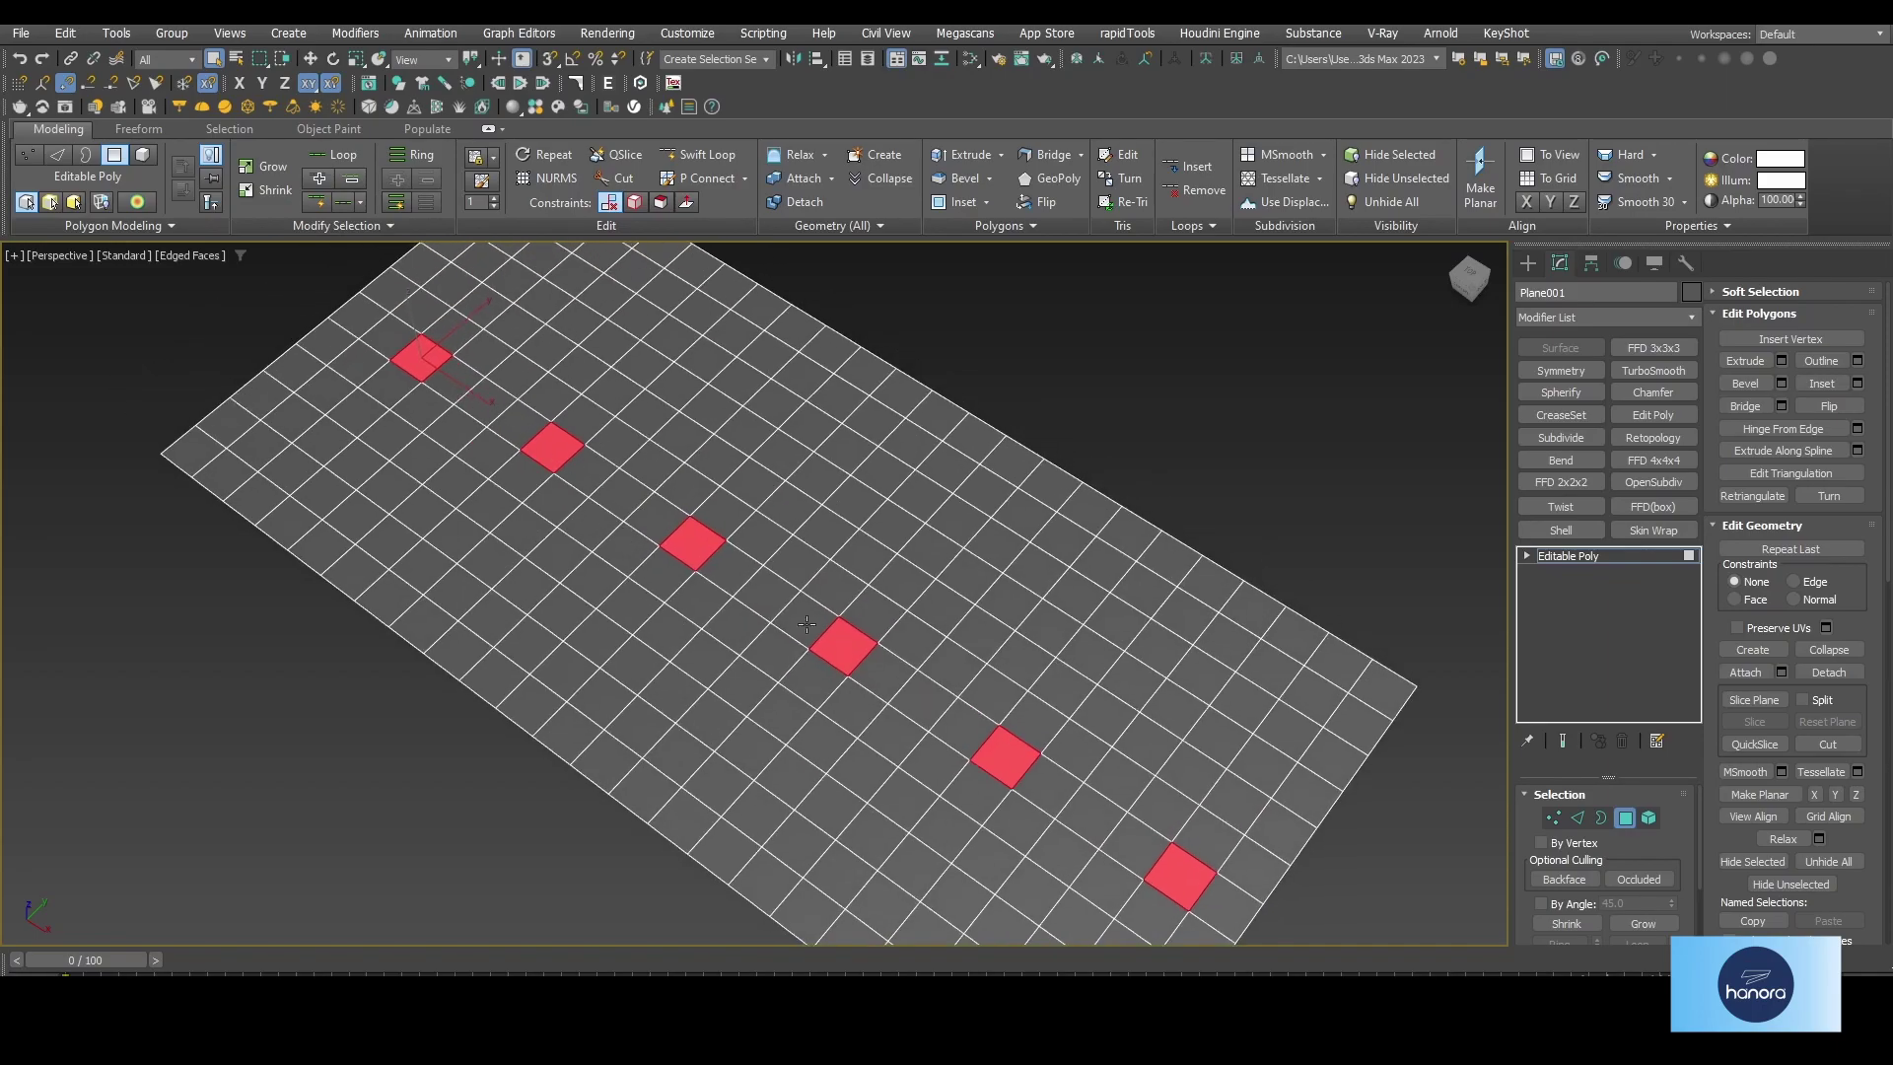